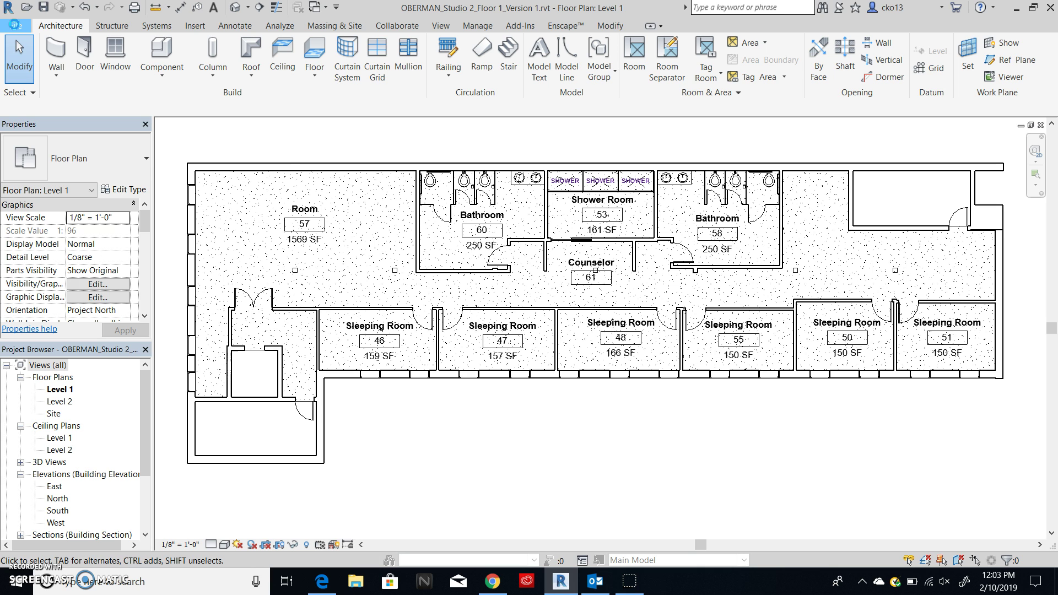
Create a new project from the Architectural Template without saving the current plan.
click(16, 27)
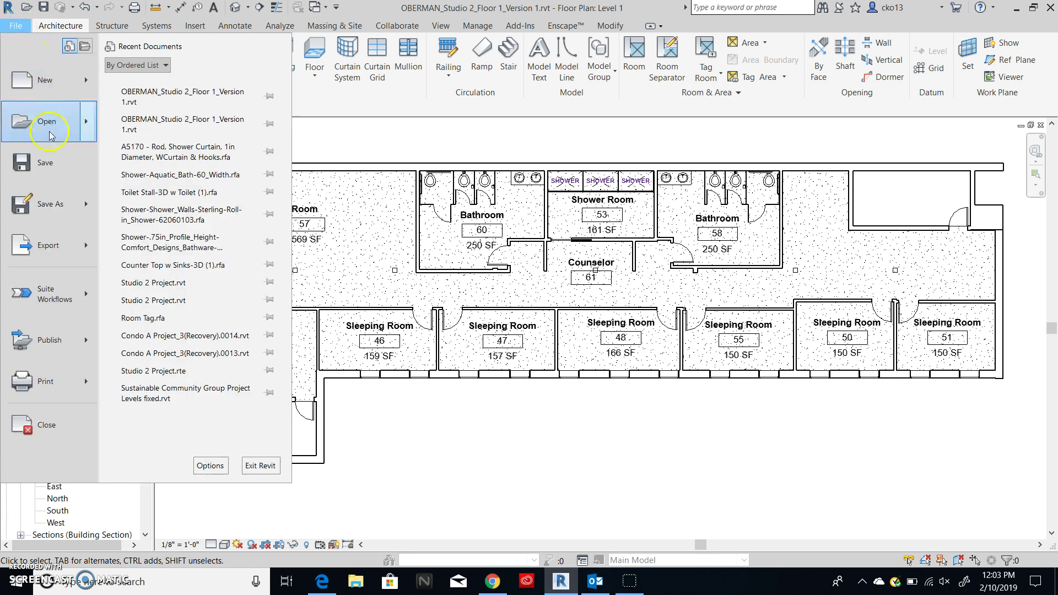
mouse_move(45, 81)
click(193, 88)
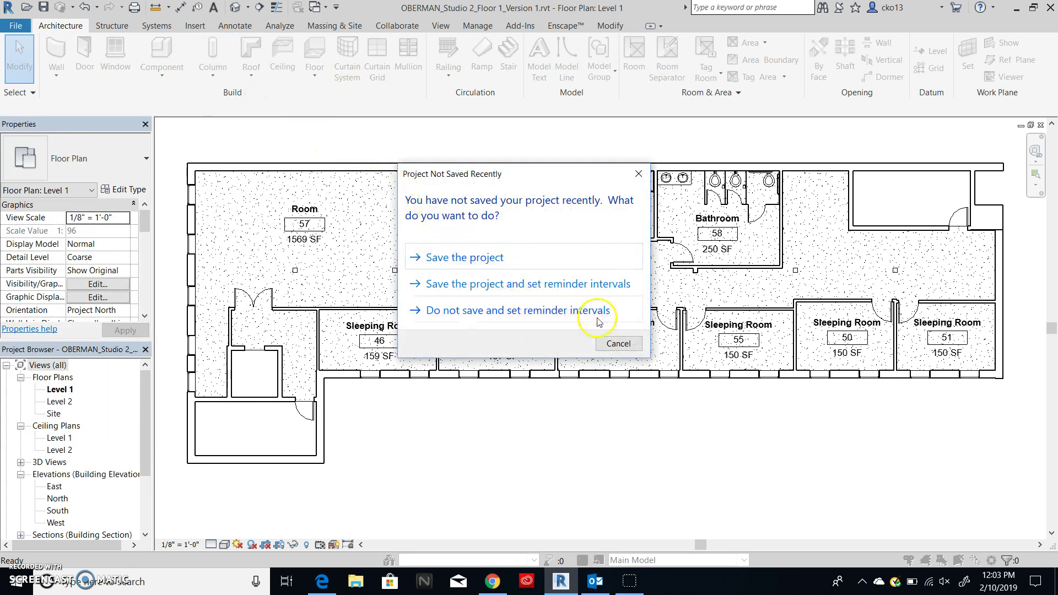
click(612, 344)
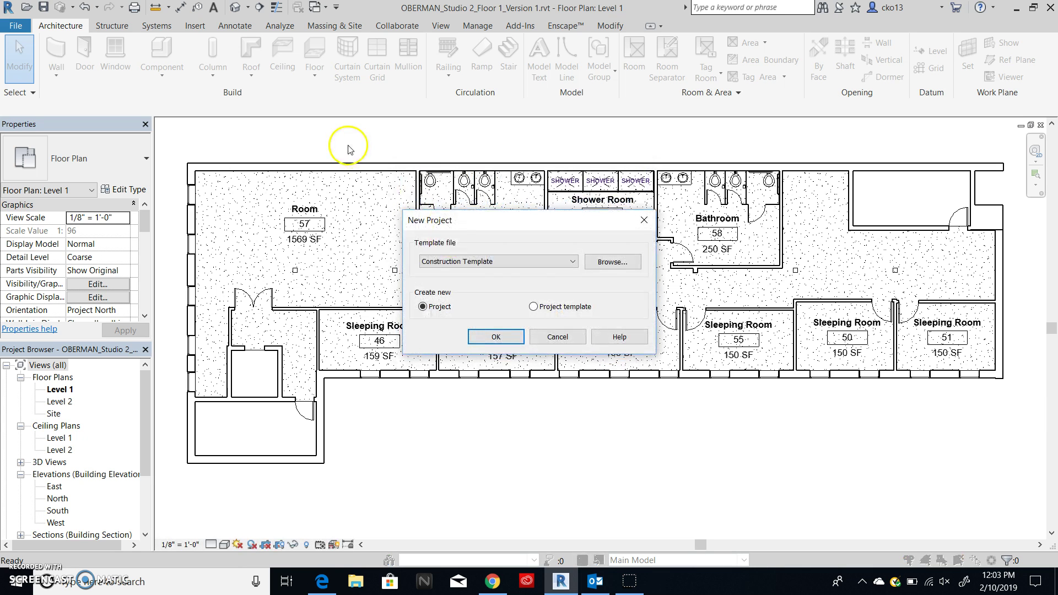
click(563, 269)
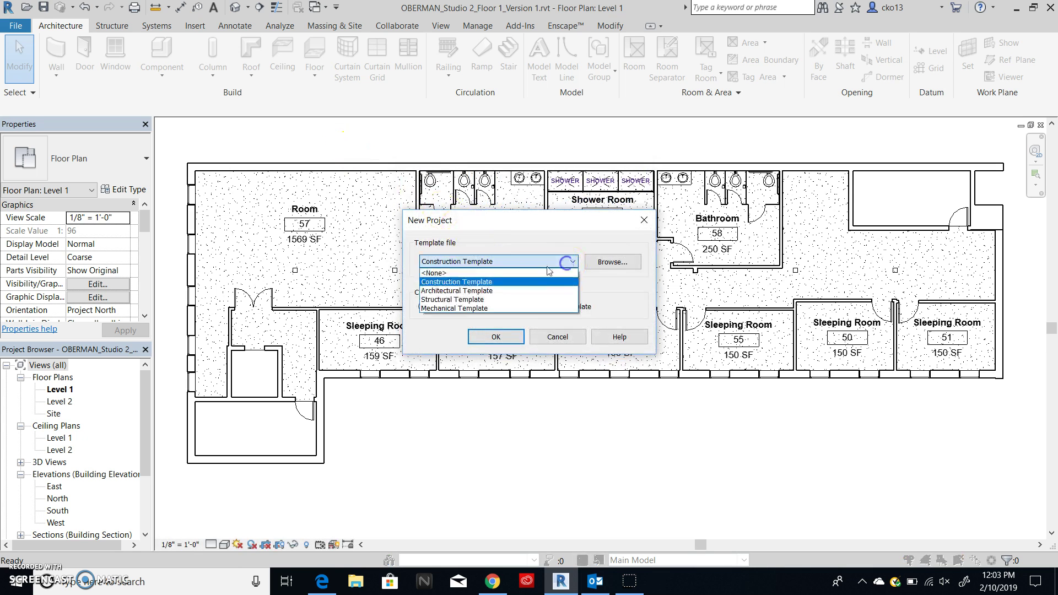
click(459, 291)
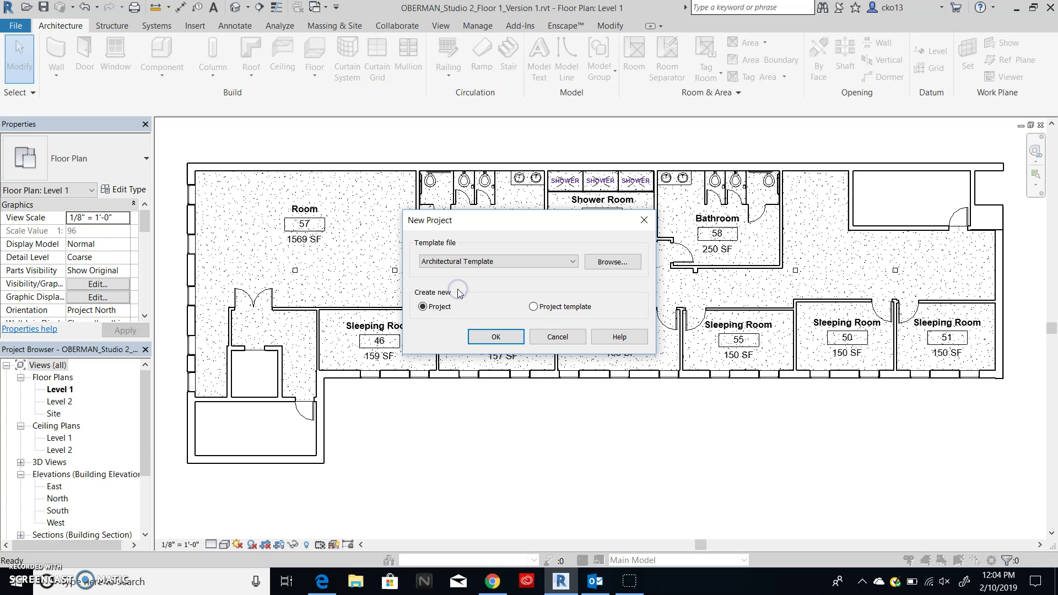
click(478, 335)
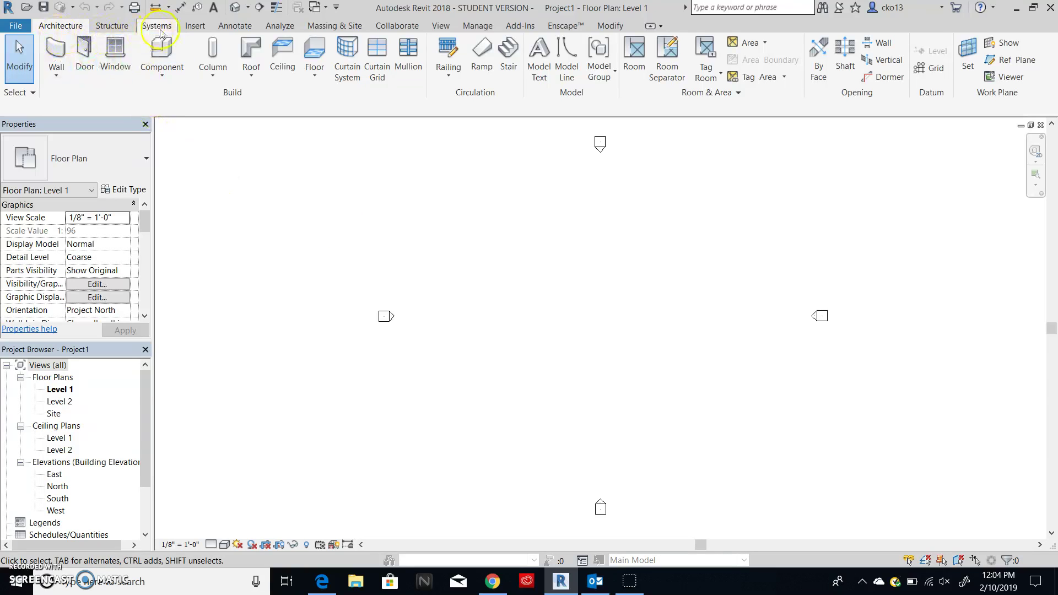
Import 'Harbor House CAD 2004 drawing revised 9-19-09.dwg' from Downloads, with Colors checked.
click(198, 26)
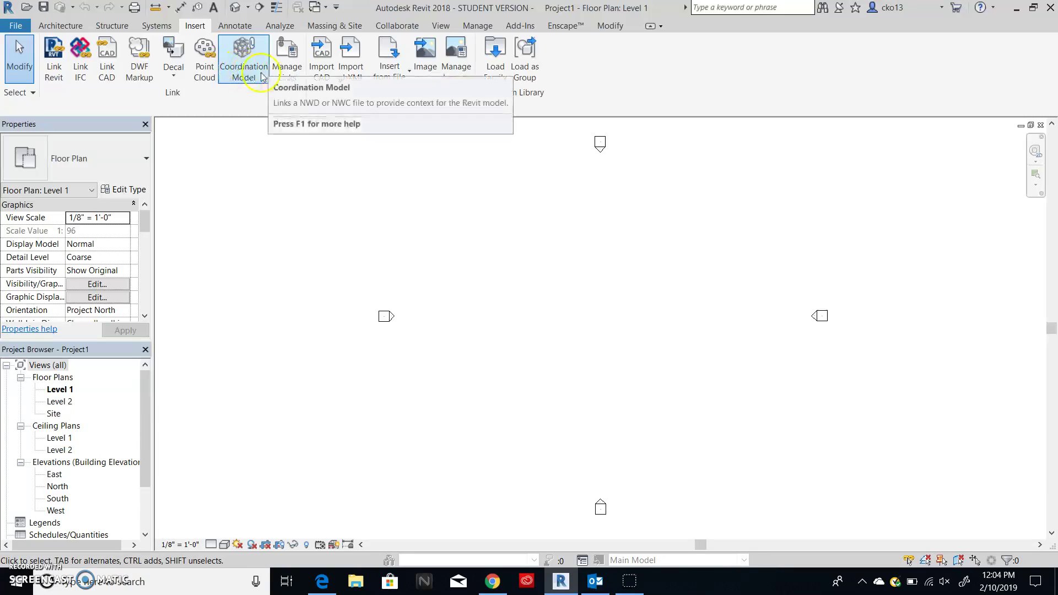
click(320, 68)
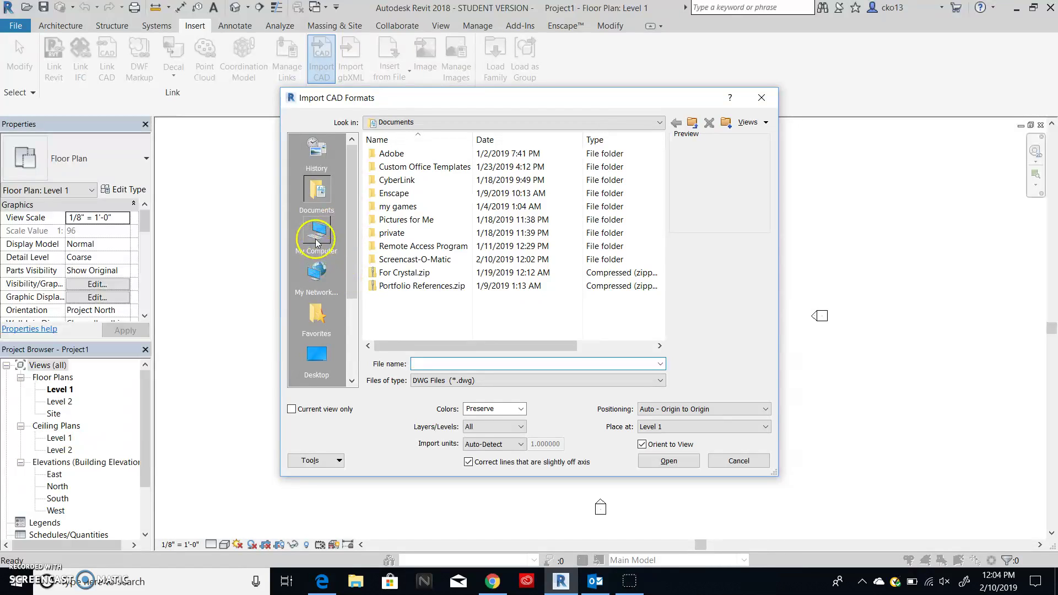
click(317, 240)
click(406, 212)
double_click(405, 211)
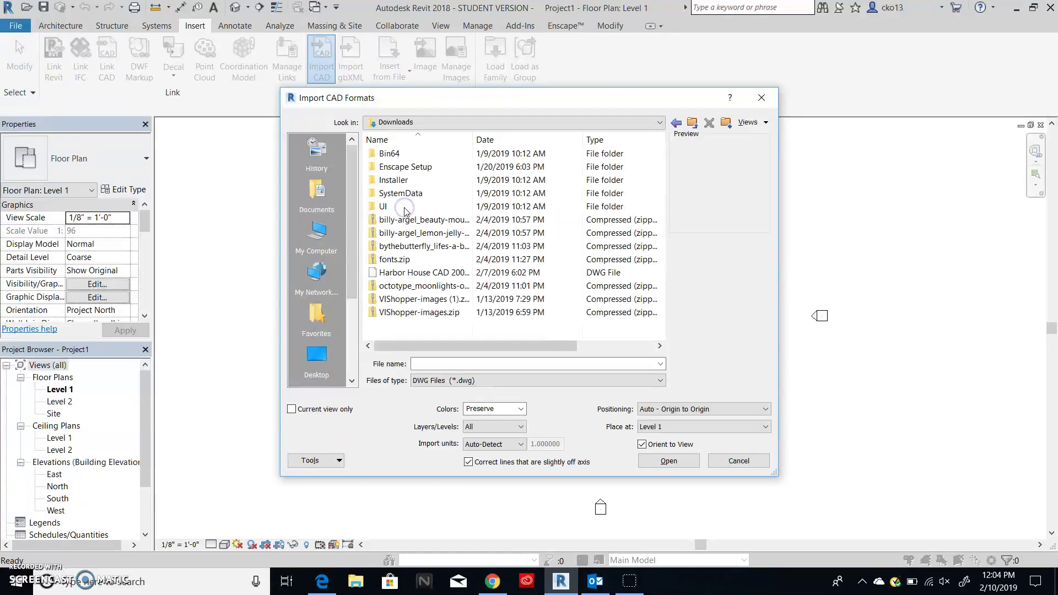
click(423, 275)
click(750, 178)
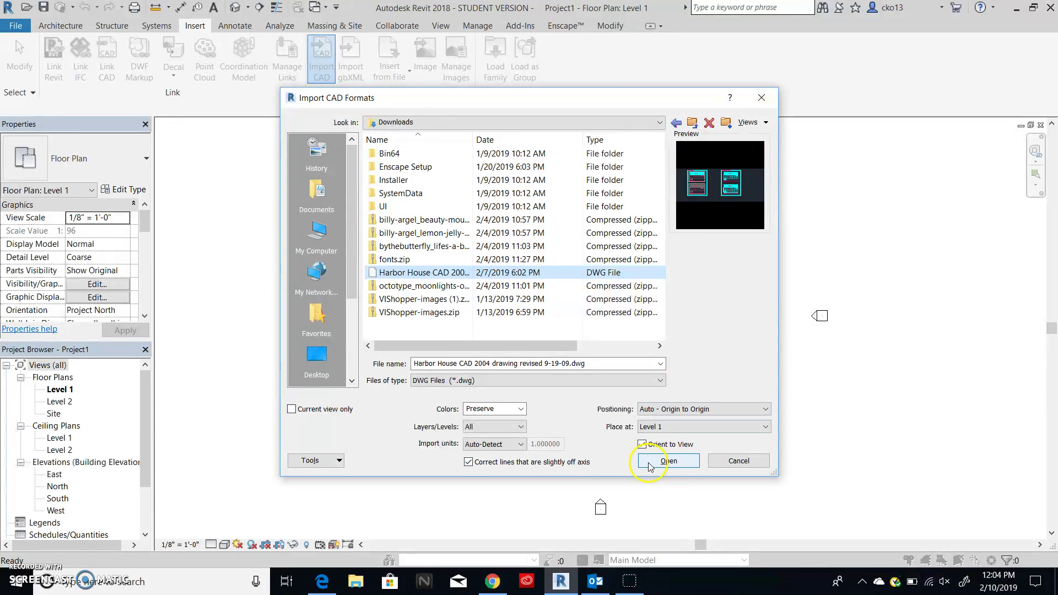
click(519, 409)
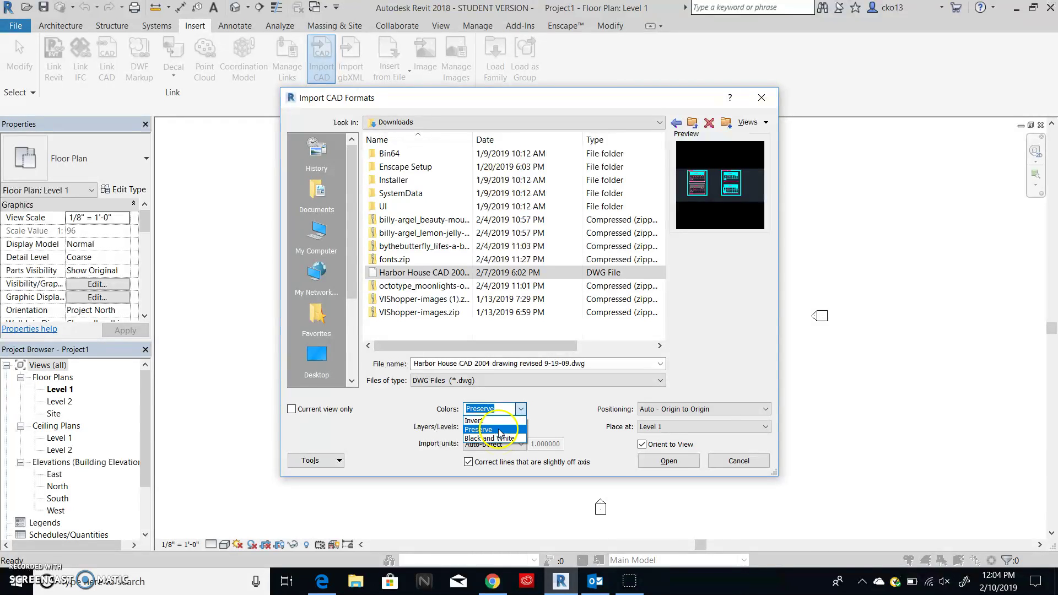
click(670, 461)
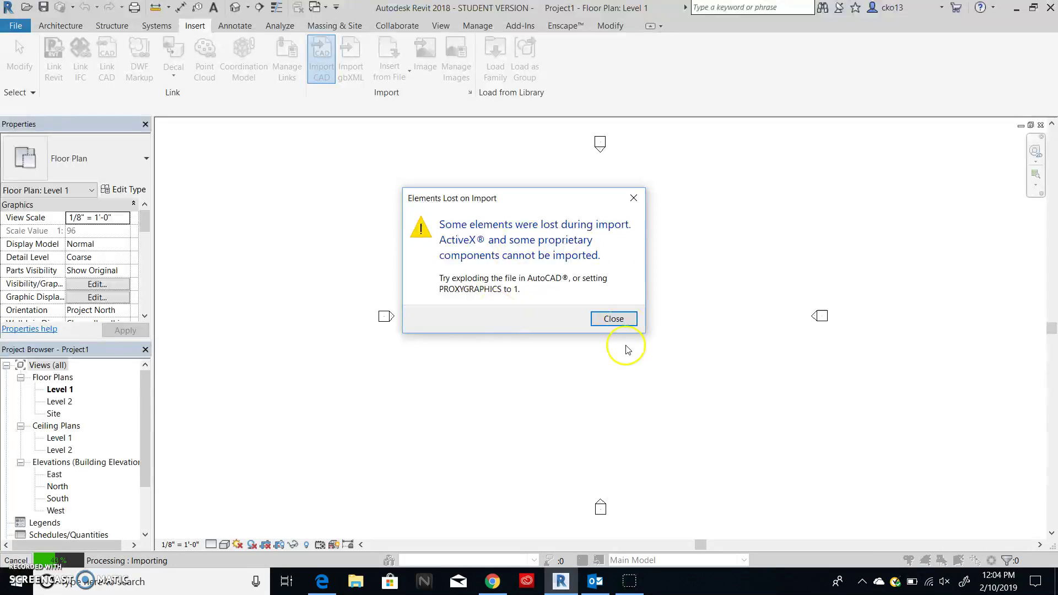
Close the lost-elements warning and centre both imported CAD sheets in view.
click(612, 320)
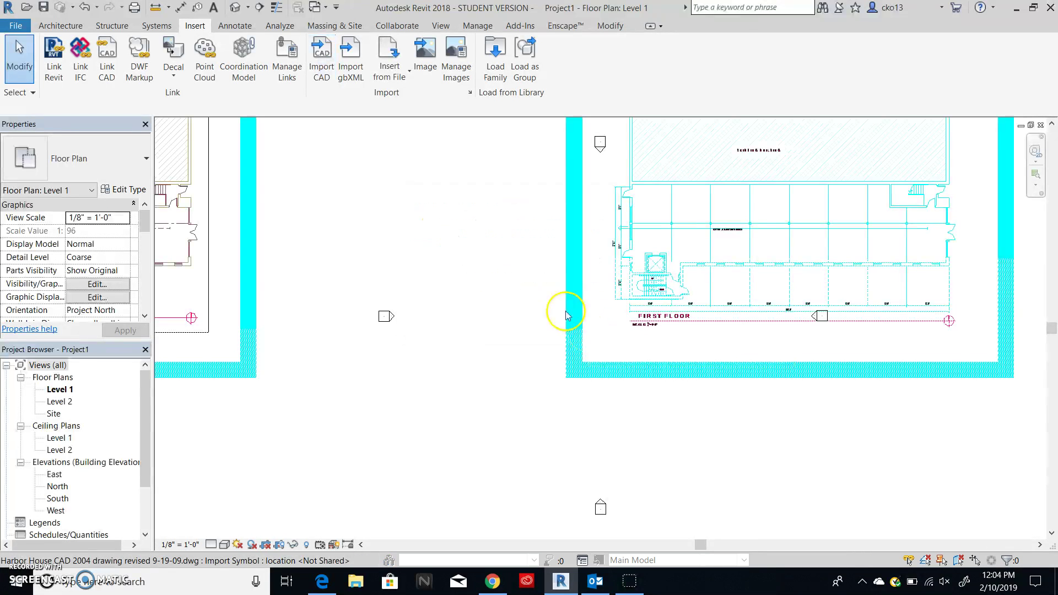
middle_drag(711, 231, 421, 333)
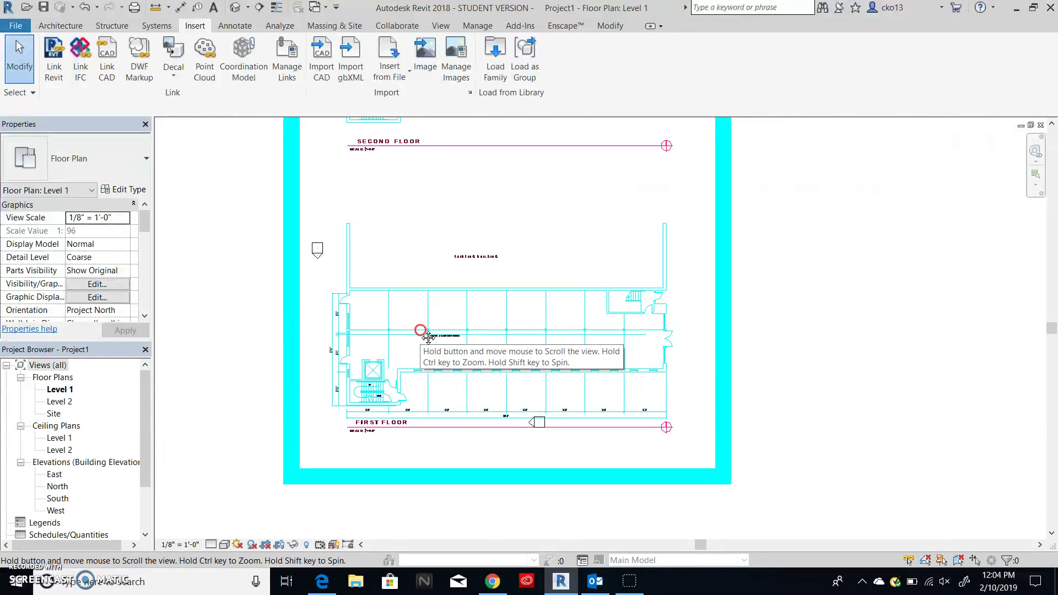
scroll(407, 398, up, 1)
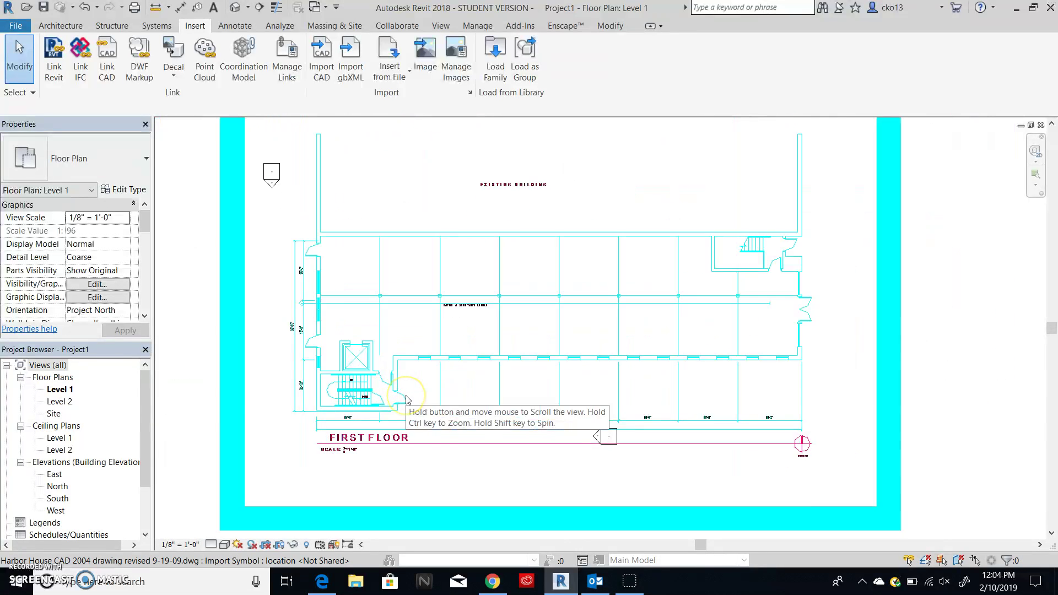
scroll(406, 381, down, 2)
scroll(347, 351, down, 2)
mouse_move(348, 351)
middle_down()
mouse_move(362, 329)
mouse_move(573, 281)
mouse_move(329, 284)
middle_up()
Zoom in on the first-floor plan's stair and elevator corner.
scroll(419, 358, up, 3)
scroll(438, 353, up, 2)
scroll(433, 320, up, 1)
scroll(489, 368, up, 1)
scroll(490, 368, up, 2)
scroll(491, 392, up, 2)
middle_drag(494, 421, 615, 352)
scroll(314, 307, up, 1)
scroll(315, 307, up, 1)
scroll(342, 372, up, 2)
middle_drag(342, 371, 339, 265)
scroll(339, 265, down, 1)
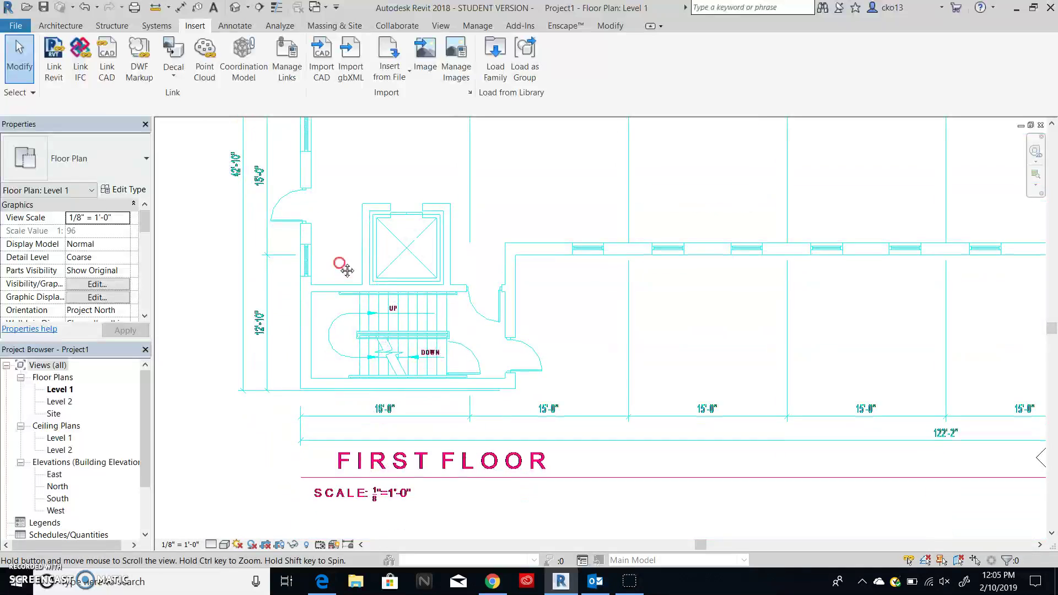
scroll(339, 265, up, 2)
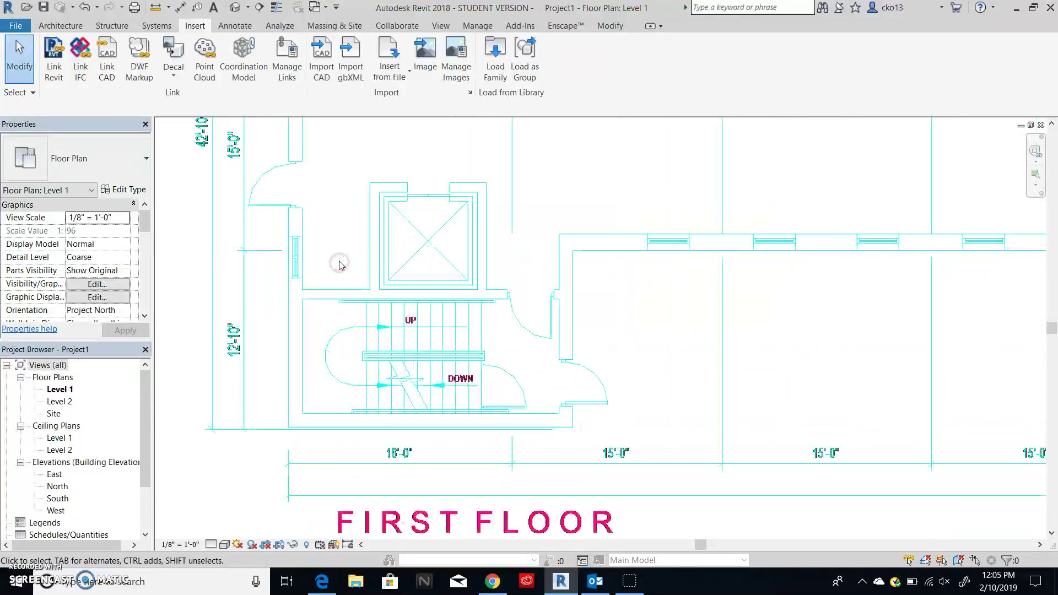
Start the Wall tool with type Exterior - Brick and CMU on MTL. Stud.
click(55, 28)
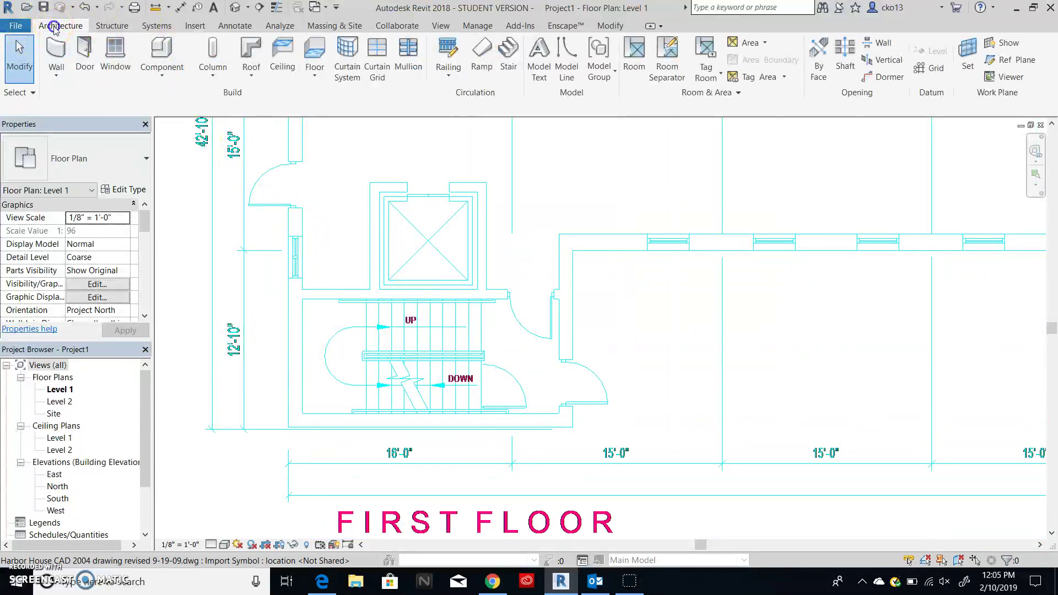
click(59, 52)
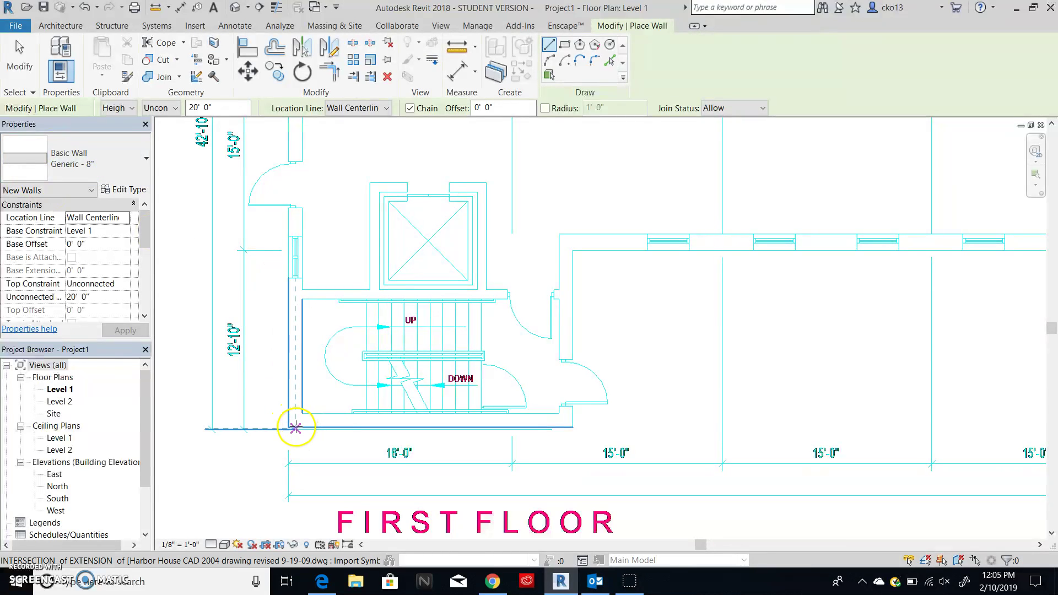
scroll(296, 428, up, 3)
scroll(296, 427, up, 2)
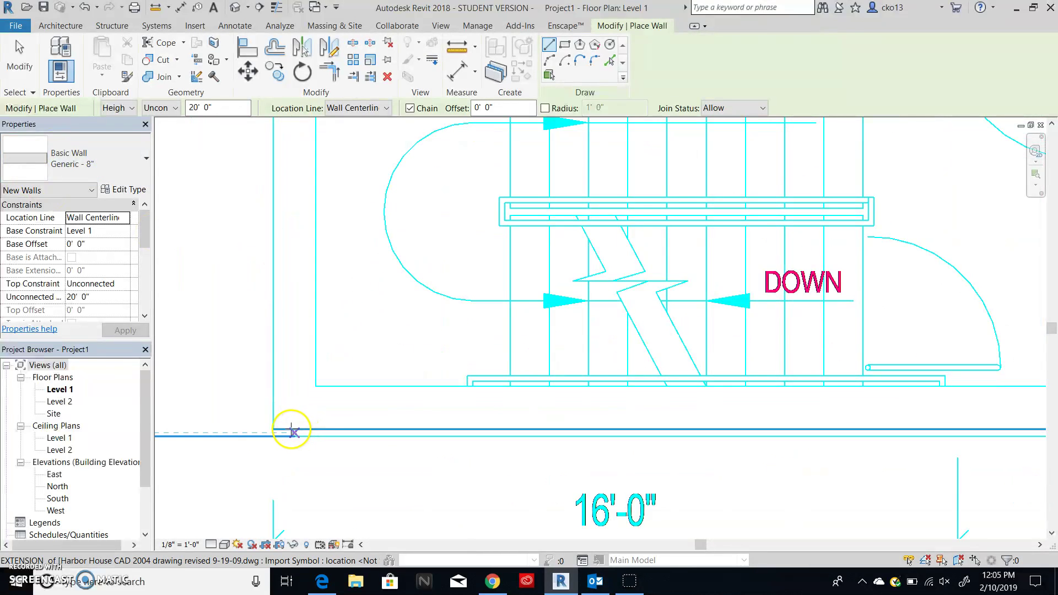
click(290, 430)
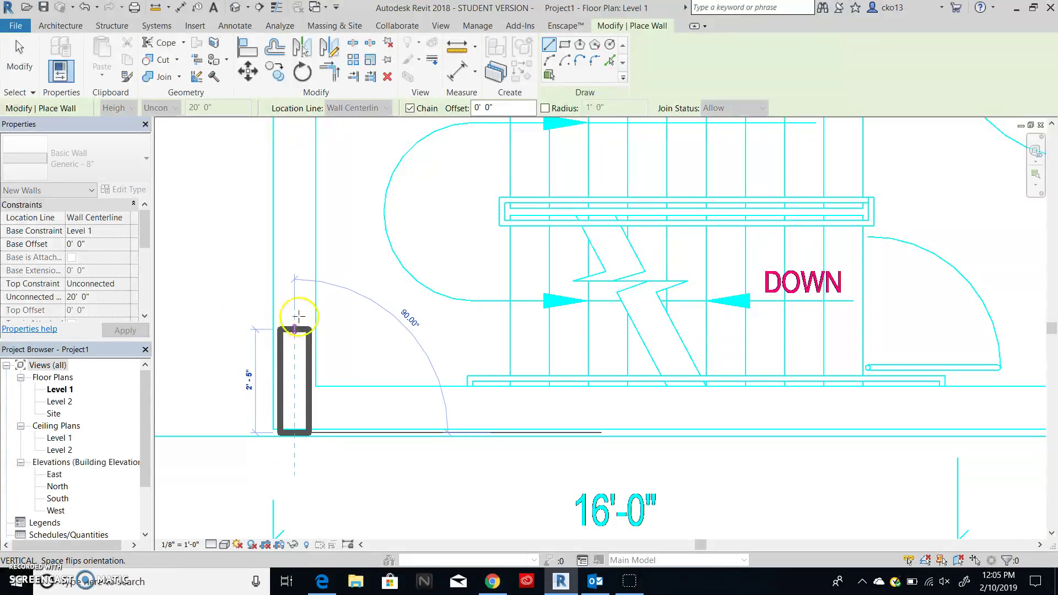
key(Escape)
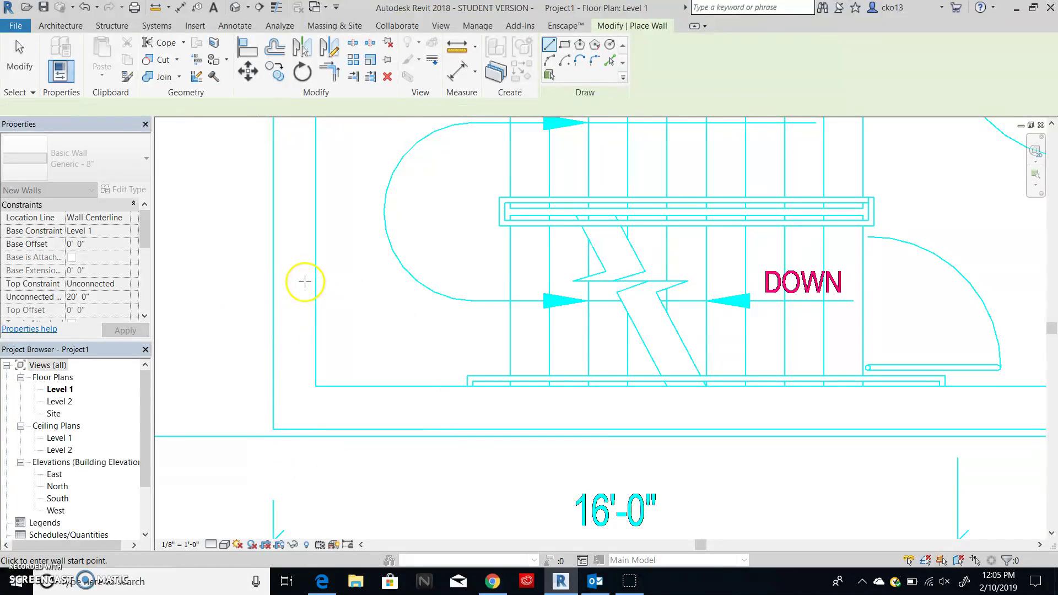
click(146, 159)
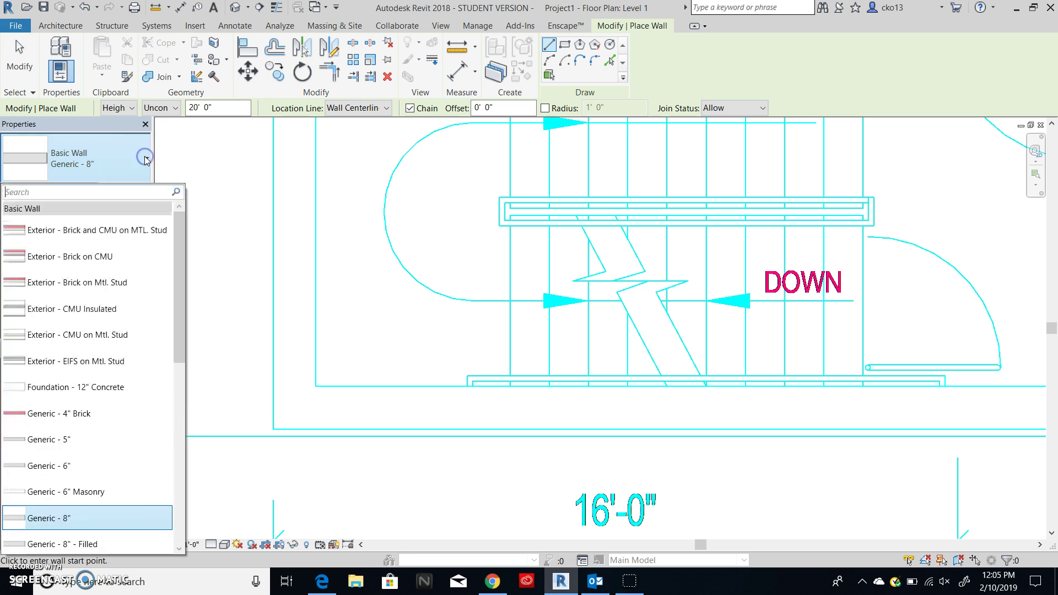
click(113, 257)
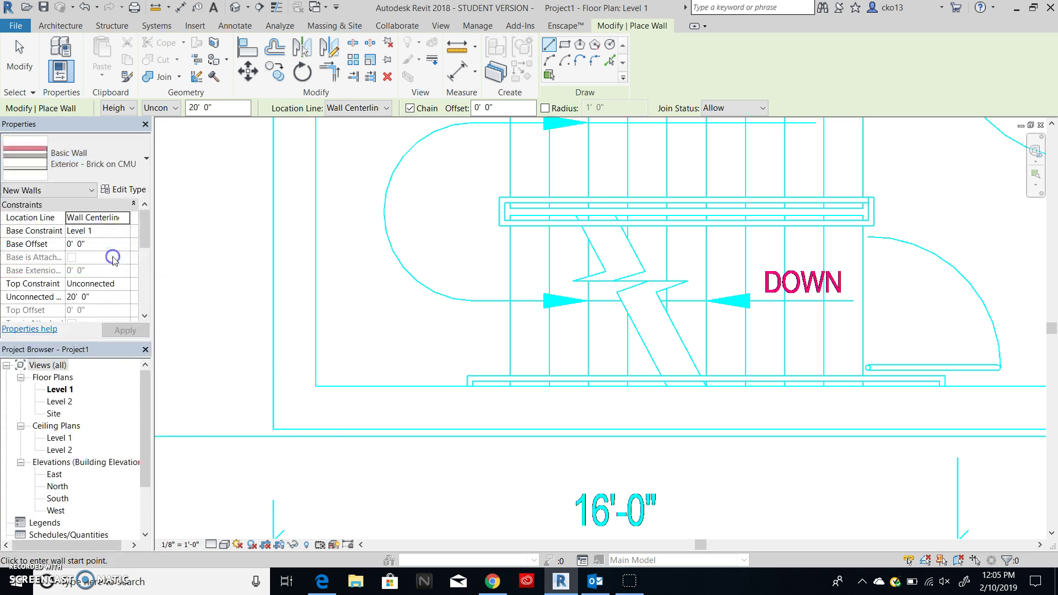
click(294, 428)
key(Escape)
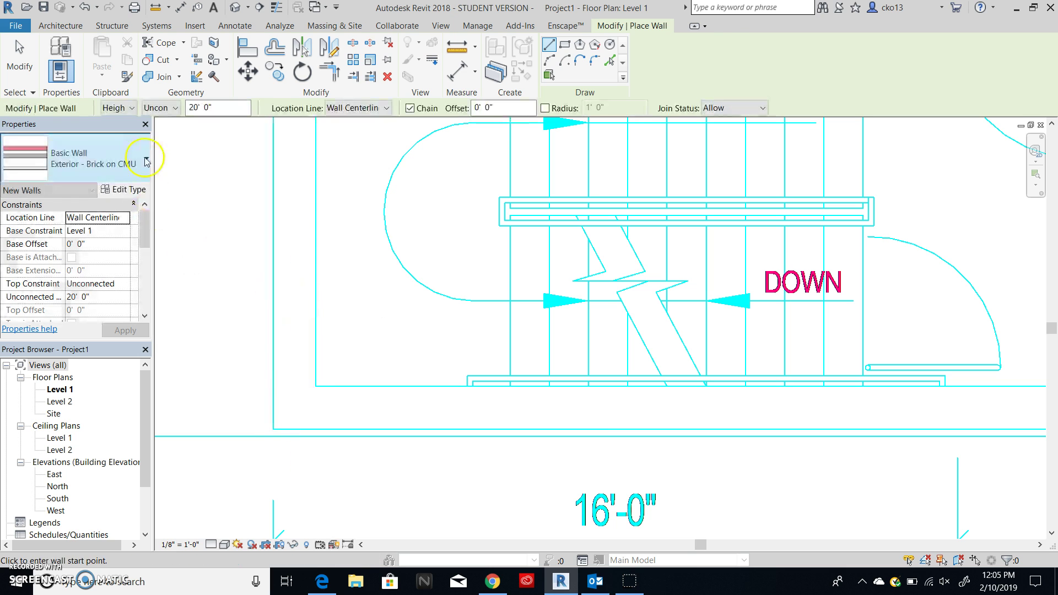
click(89, 159)
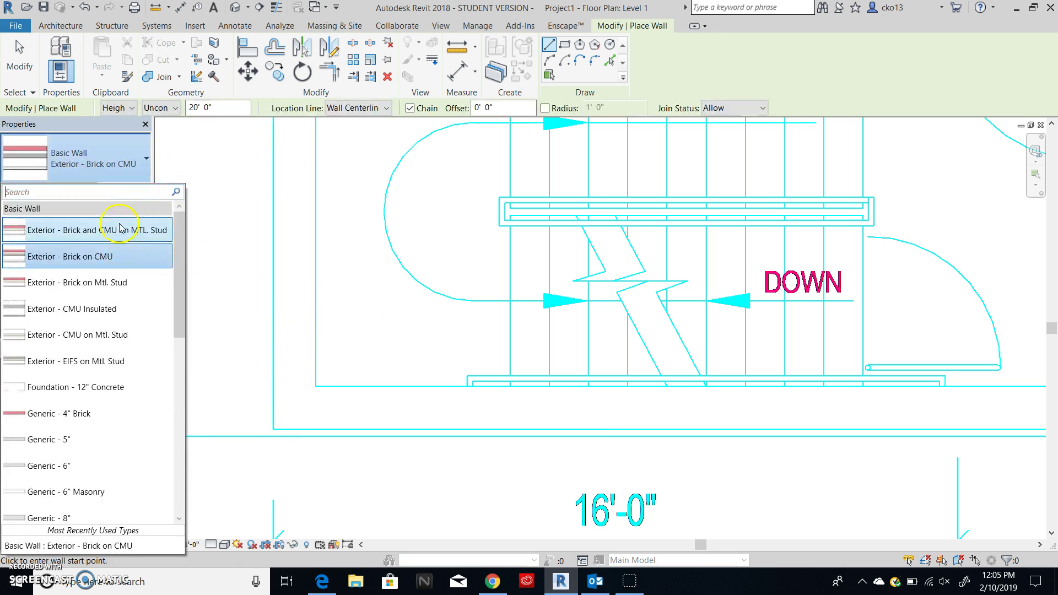
click(131, 227)
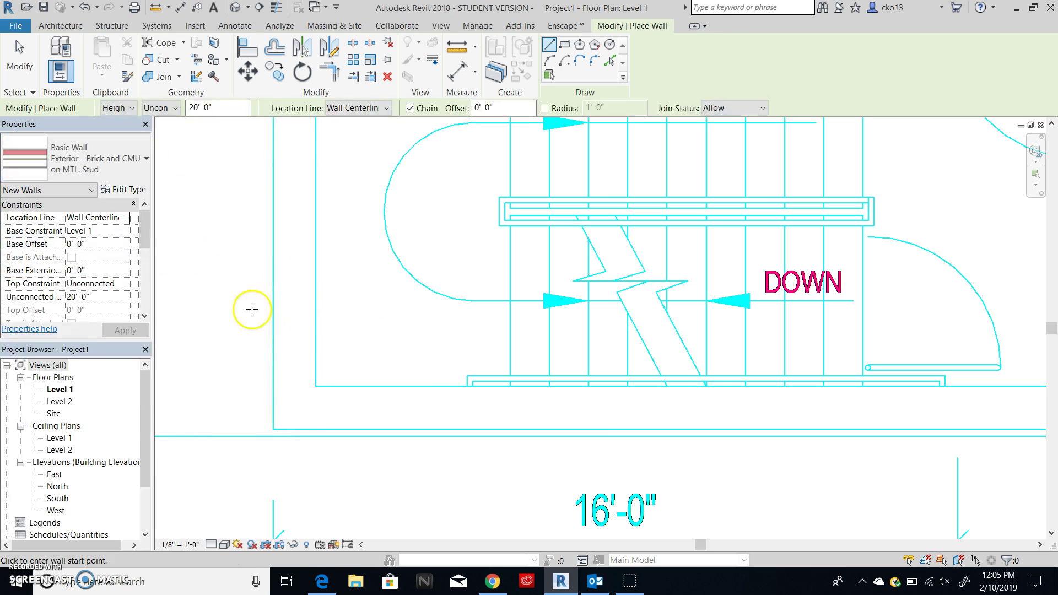
Trace the left exterior wall from below the stair up to the existing building.
click(294, 428)
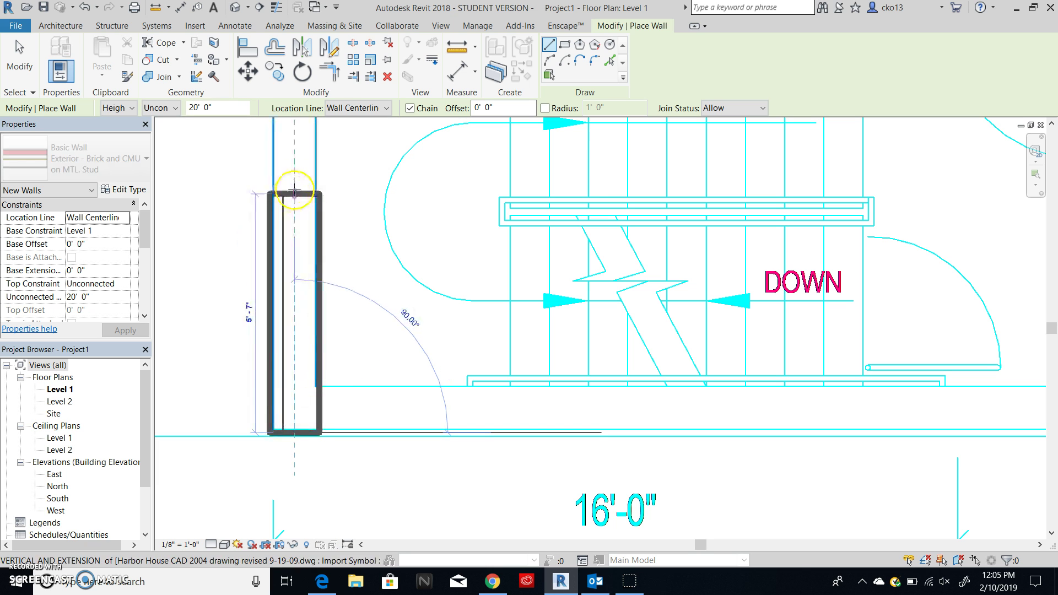
middle_drag(296, 142, 289, 425)
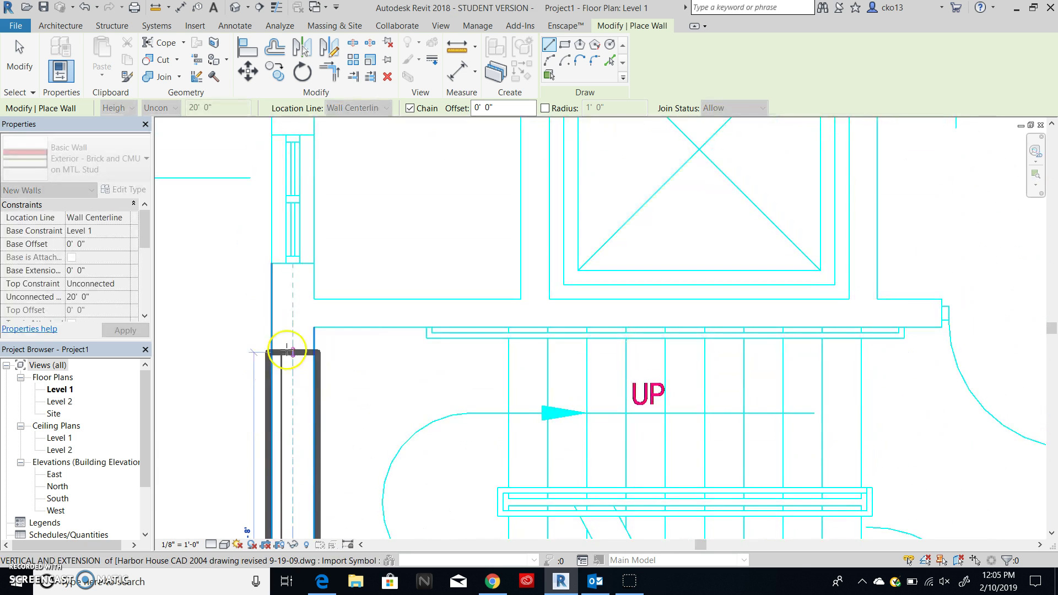
scroll(296, 224, down, 3)
middle_drag(295, 166, 310, 441)
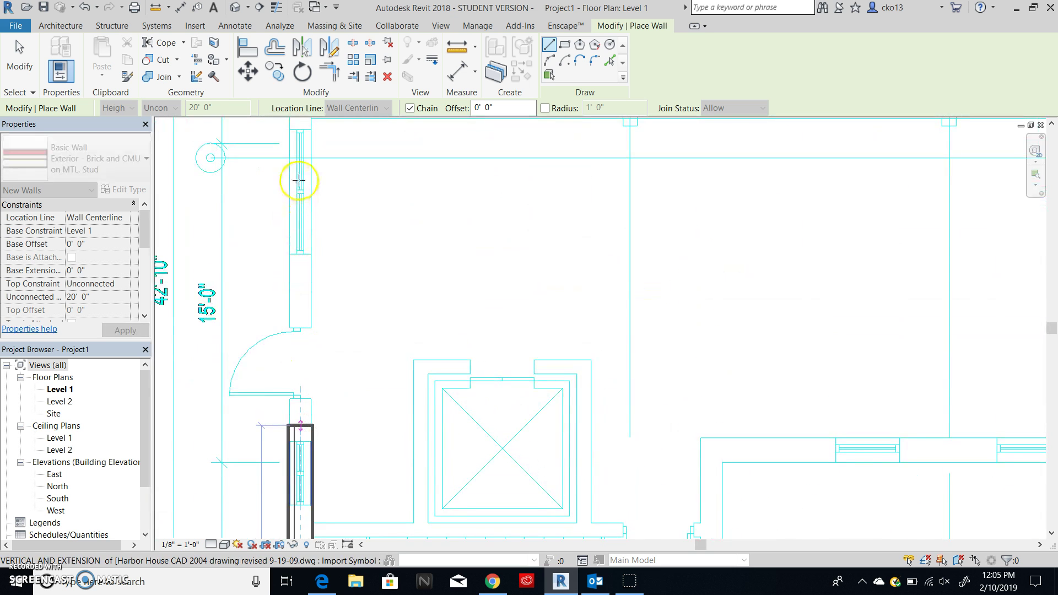
middle_drag(295, 168, 296, 333)
middle_drag(288, 138, 288, 303)
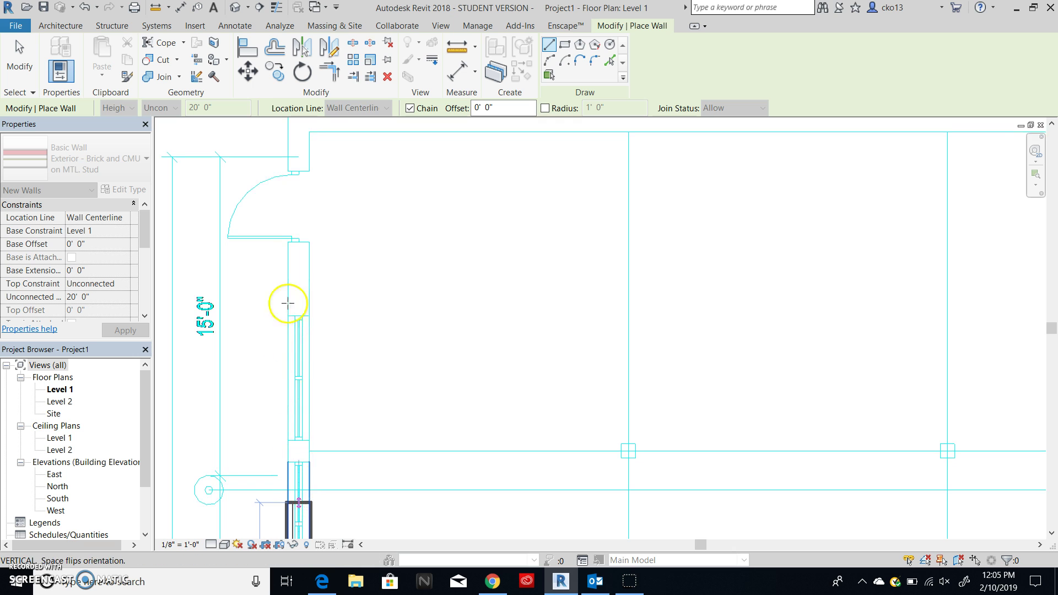
middle_drag(308, 189, 318, 402)
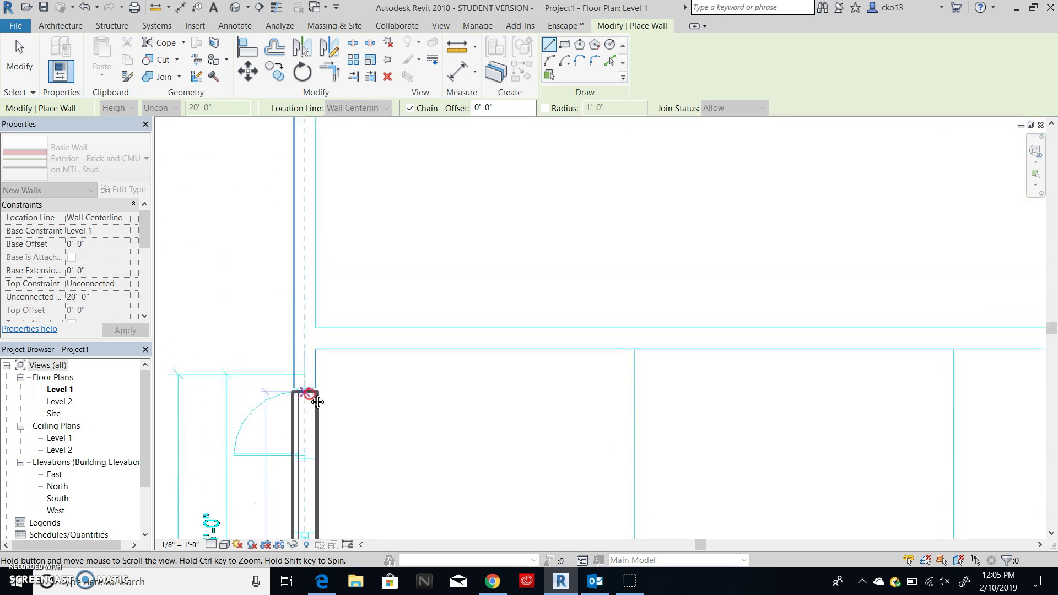
scroll(290, 220, down, 3)
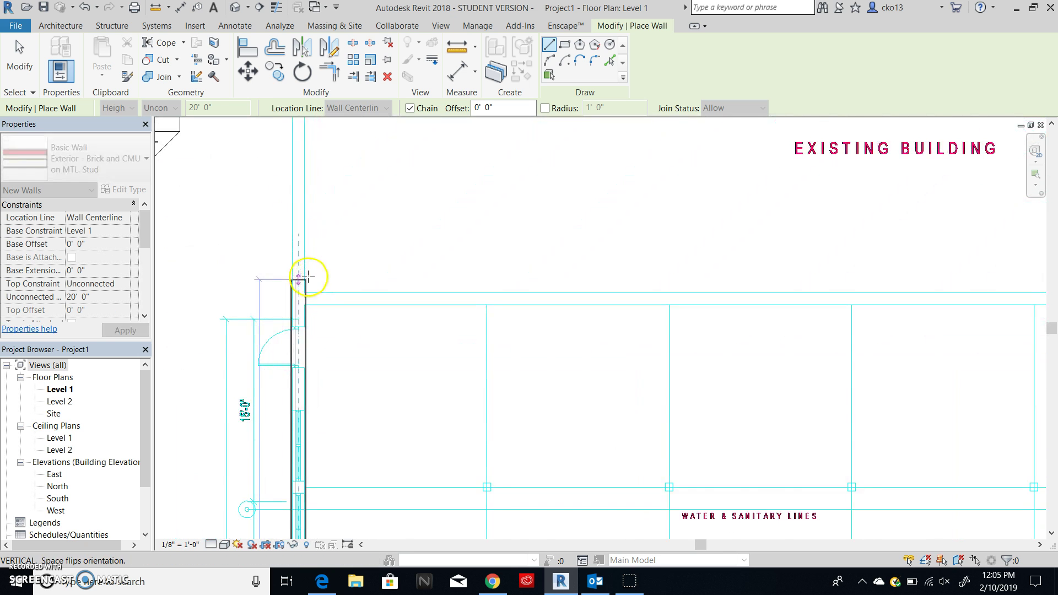
scroll(307, 278, up, 1)
scroll(300, 284, up, 2)
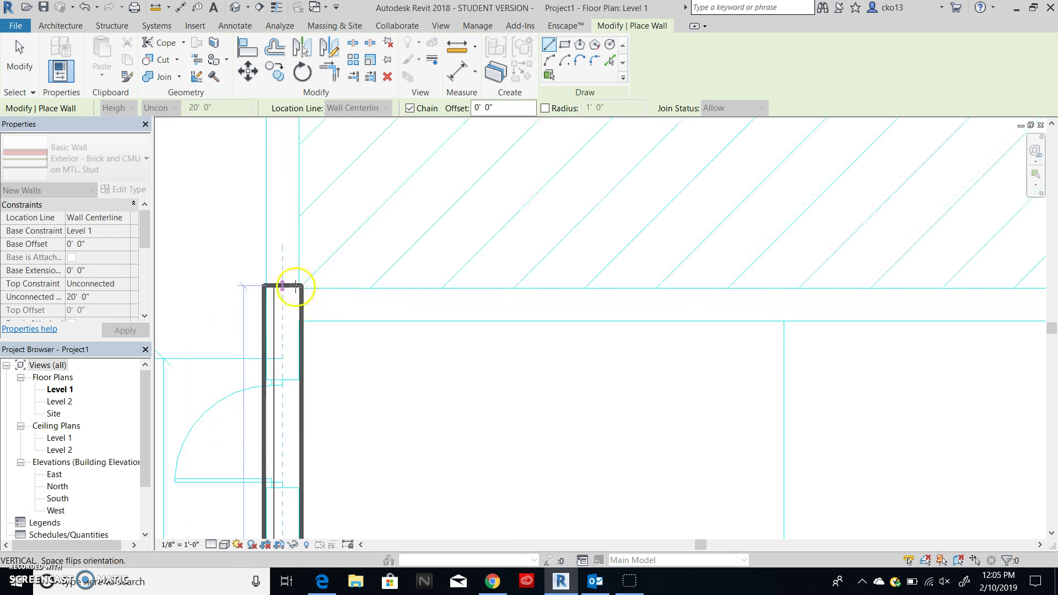
click(295, 291)
Draw the horizontal exterior wall along the corner below the stair.
key(Escape)
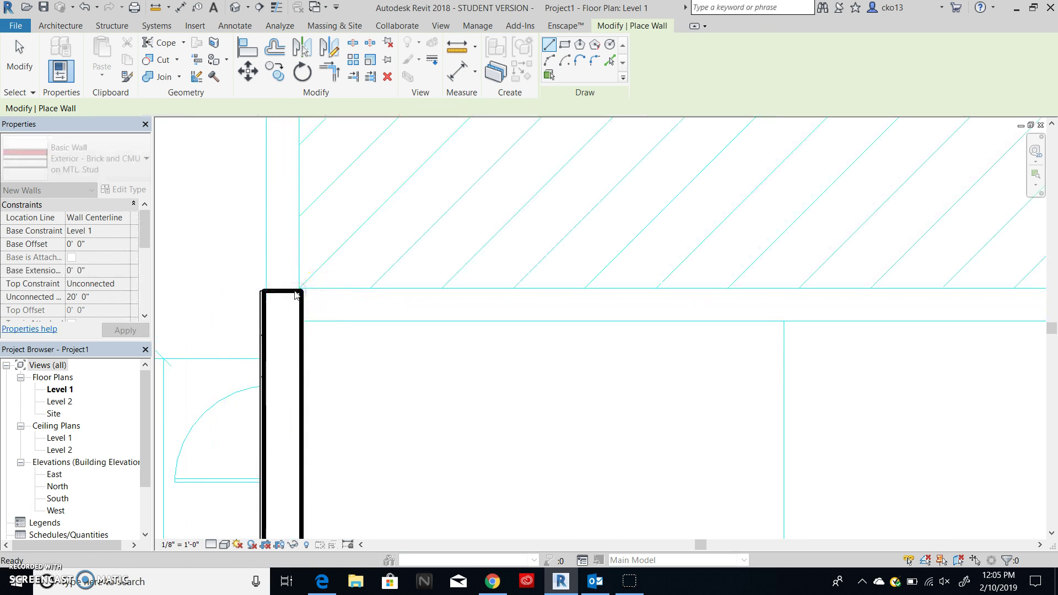
scroll(335, 333, down, 3)
scroll(385, 378, down, 3)
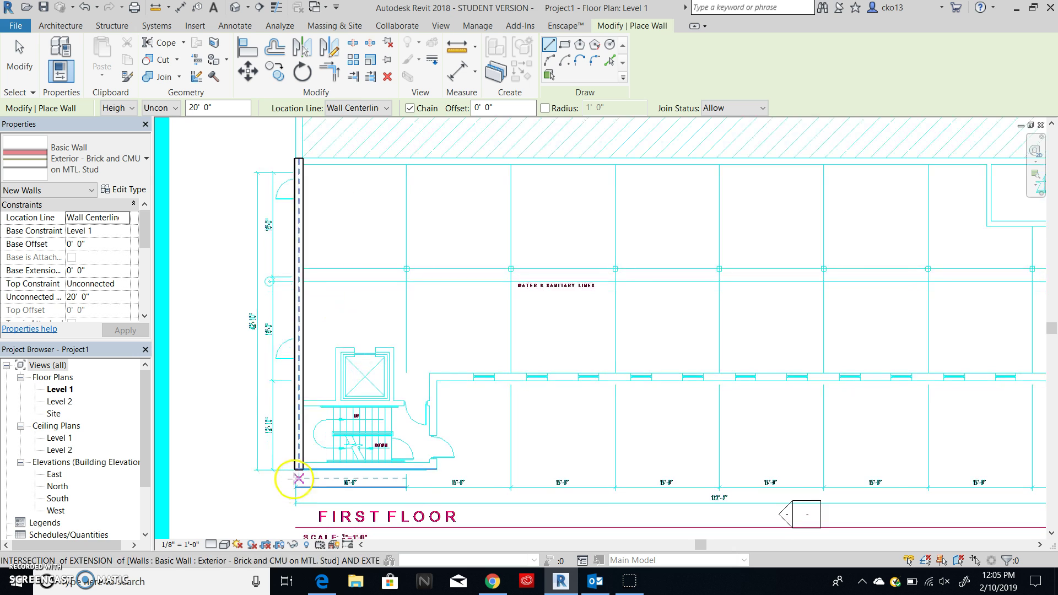
scroll(309, 485, up, 1)
scroll(332, 489, up, 2)
scroll(331, 479, up, 1)
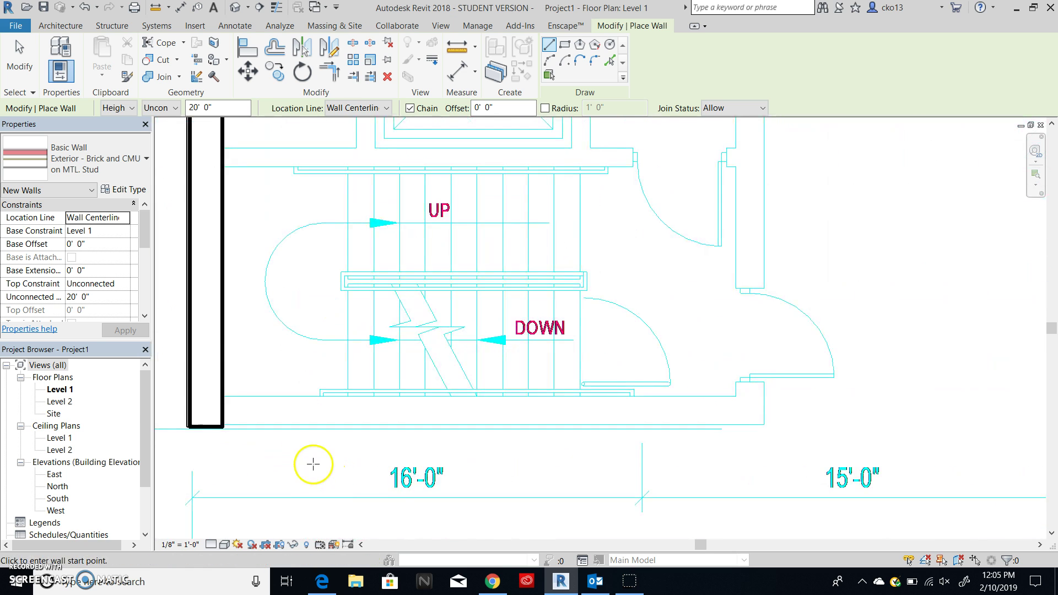
click(223, 411)
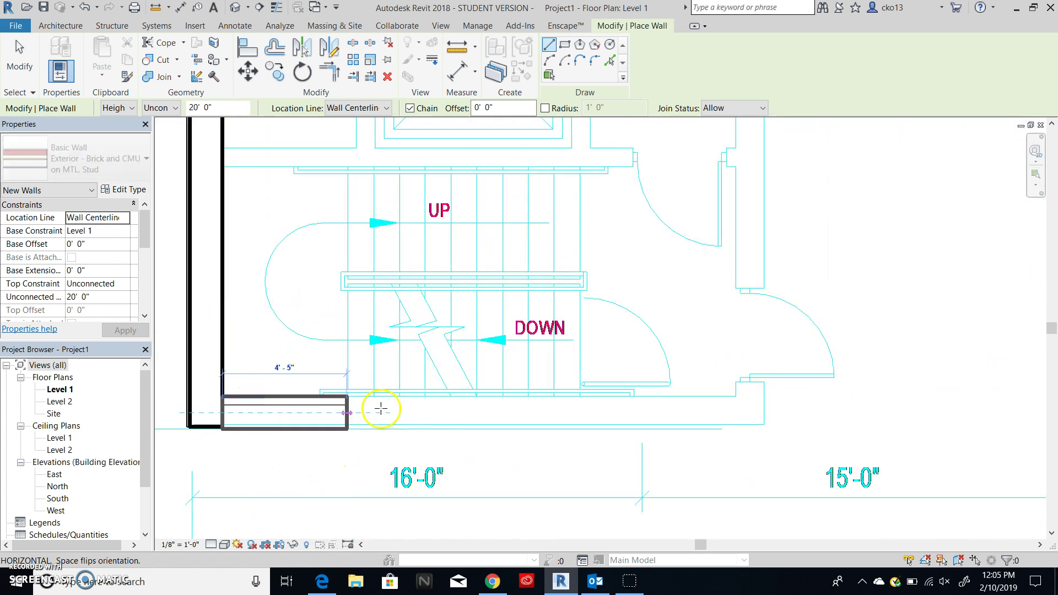
click(764, 410)
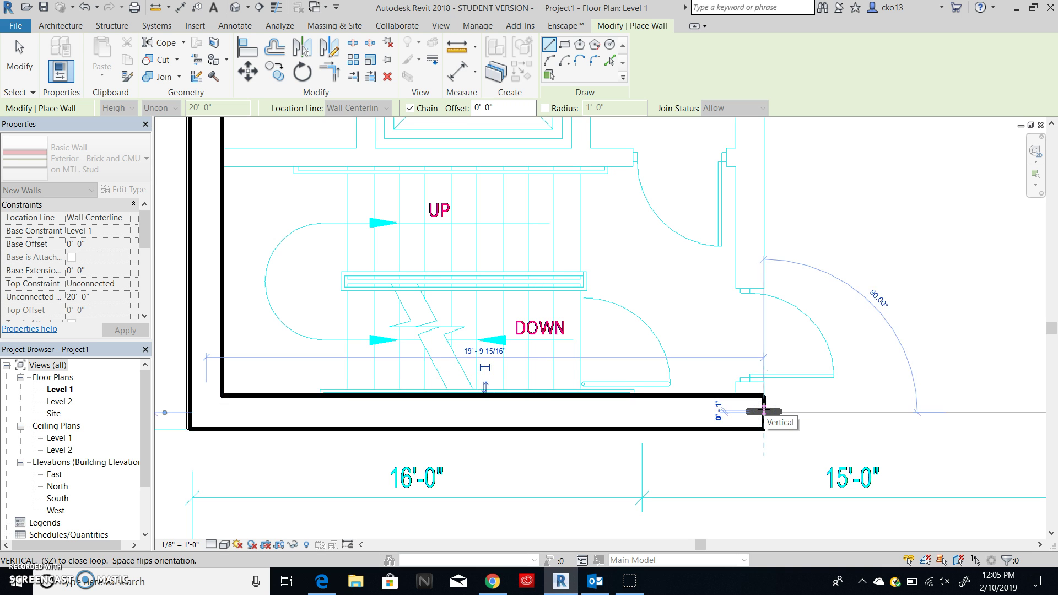
key(Escape)
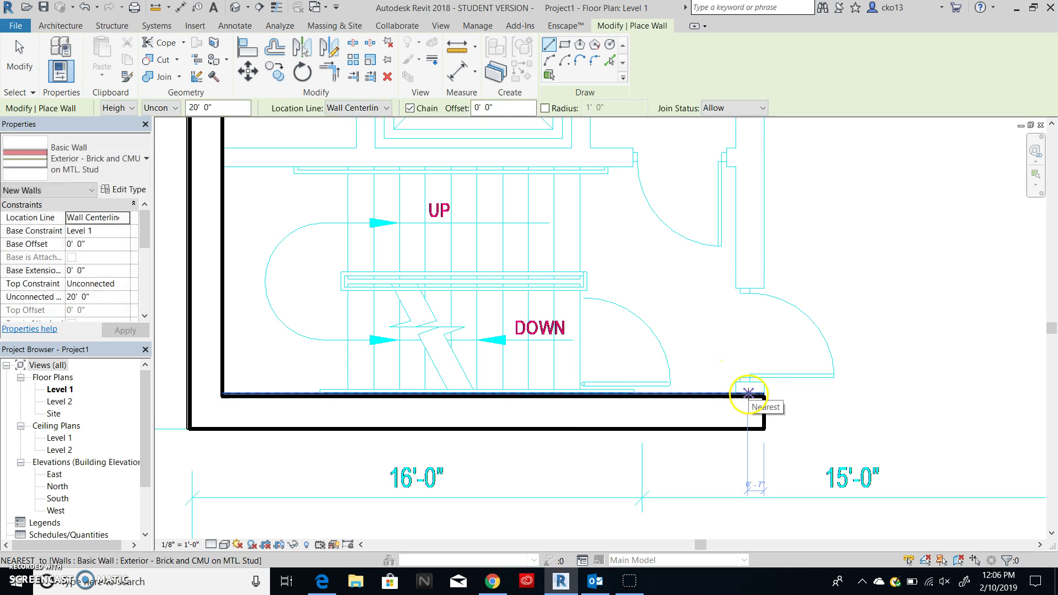
Draw a vertical wall from the stair wall's face down to the elevator-side corner.
click(748, 393)
middle_drag(747, 196, 694, 541)
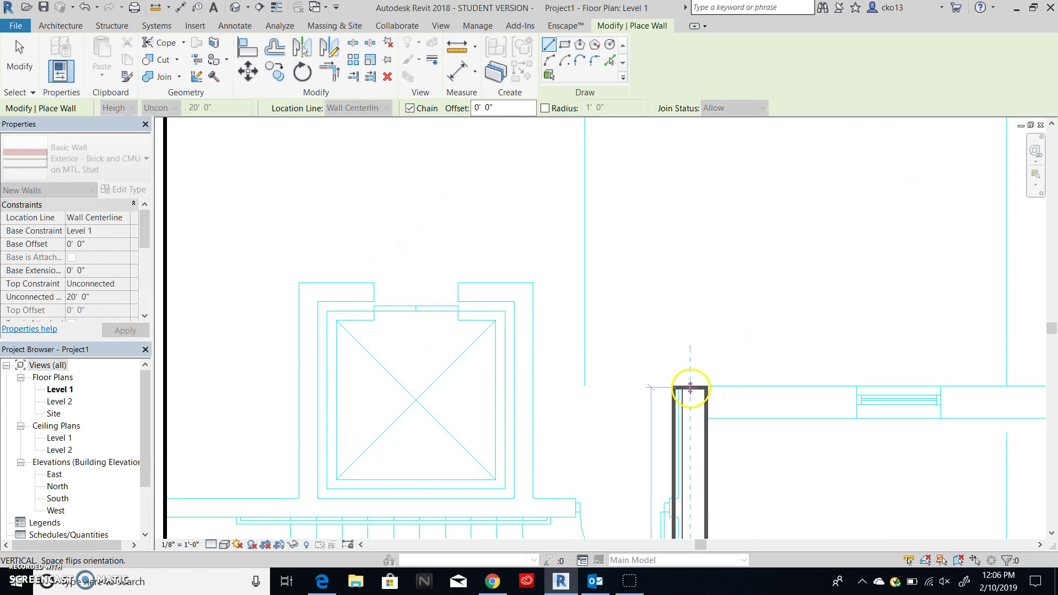
click(690, 389)
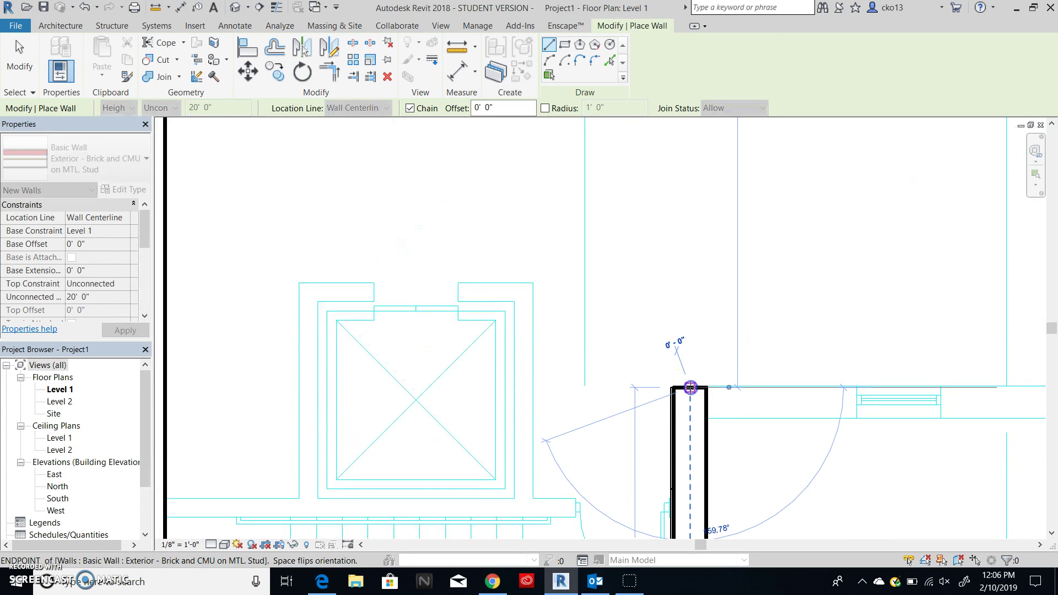
key(Escape)
Draw the wall along the window row, turning to end just below the door.
middle_drag(740, 421, 549, 376)
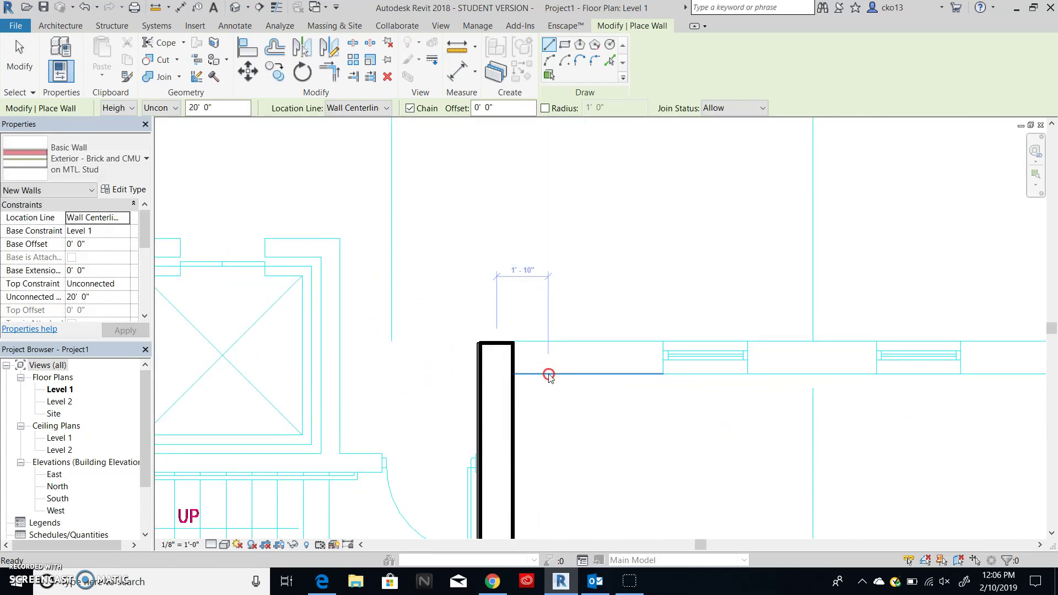
click(513, 357)
middle_drag(915, 361, 368, 415)
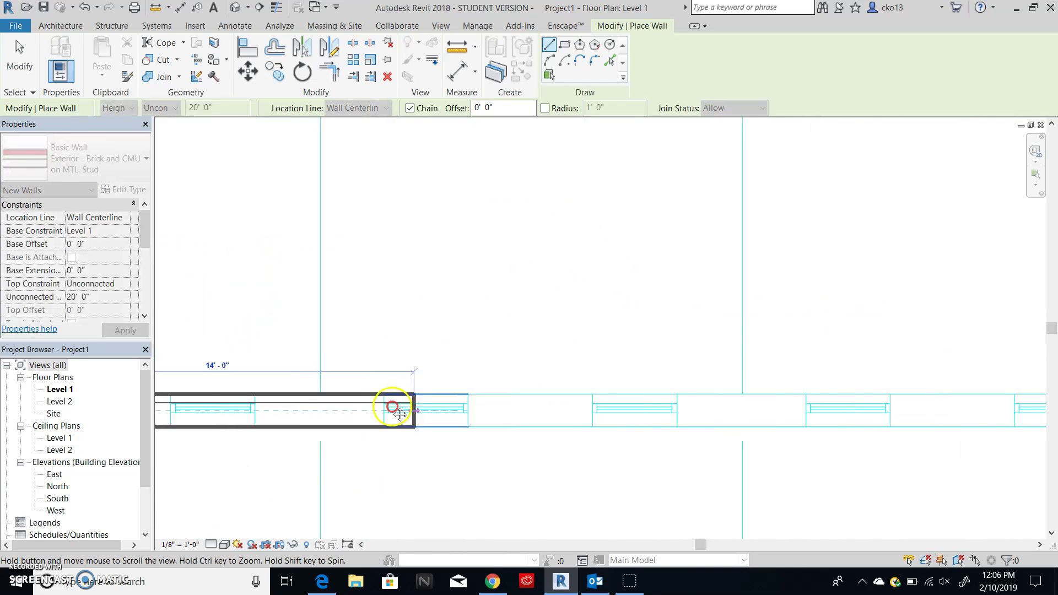
middle_drag(904, 406, 220, 445)
scroll(741, 445, down, 2)
middle_drag(799, 442, 336, 443)
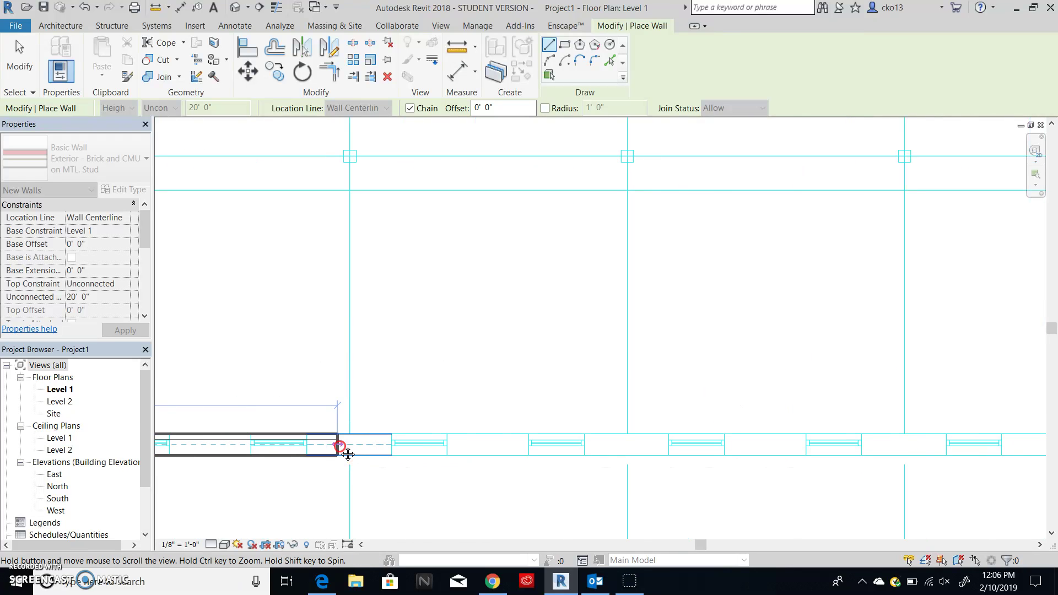
mouse_move(874, 444)
middle_down()
mouse_move(208, 463)
mouse_move(200, 428)
middle_up()
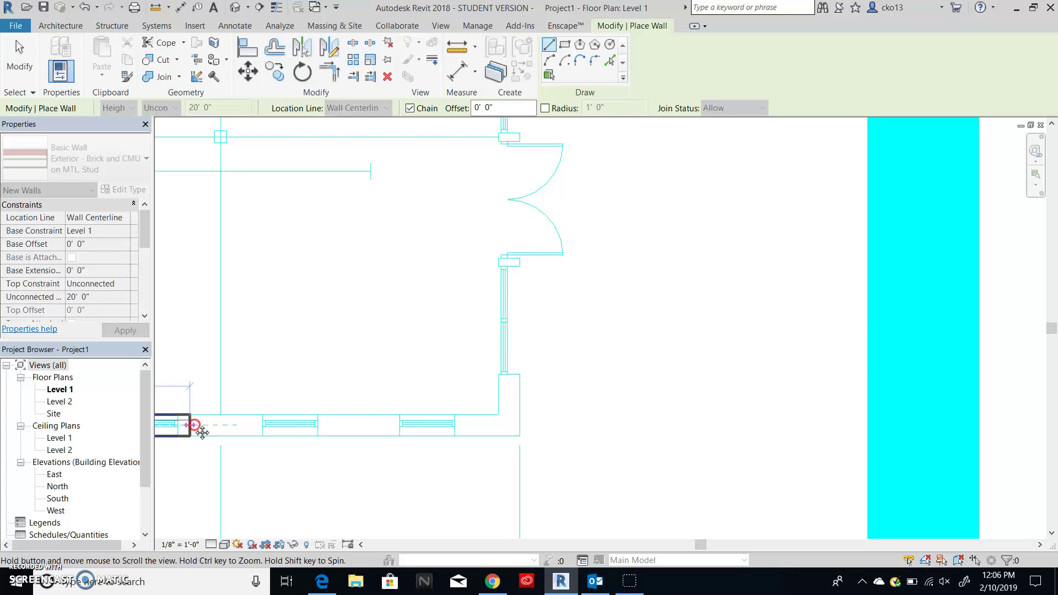
click(519, 425)
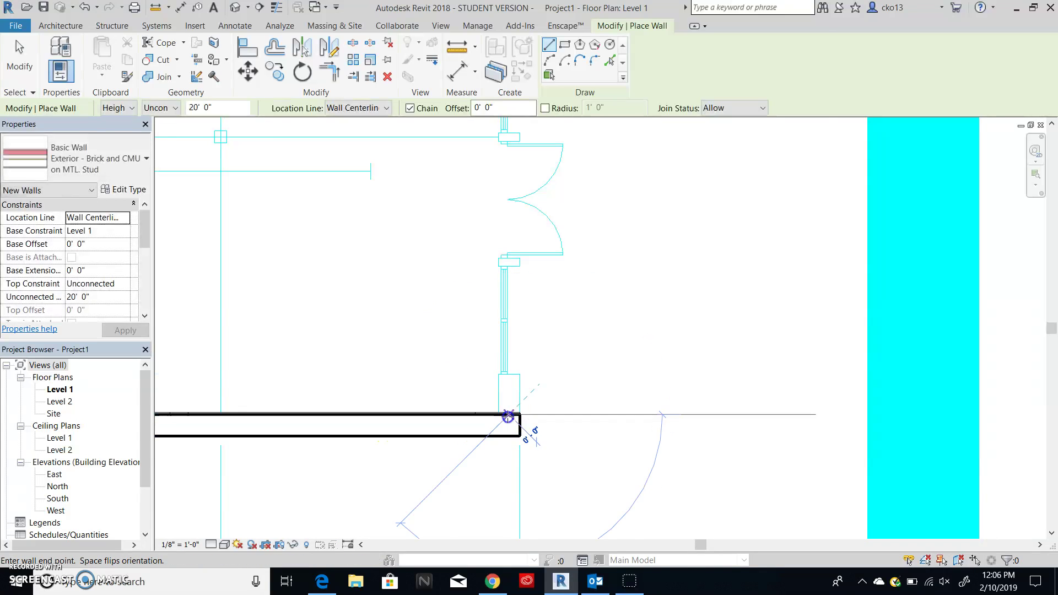
middle_drag(480, 229, 567, 548)
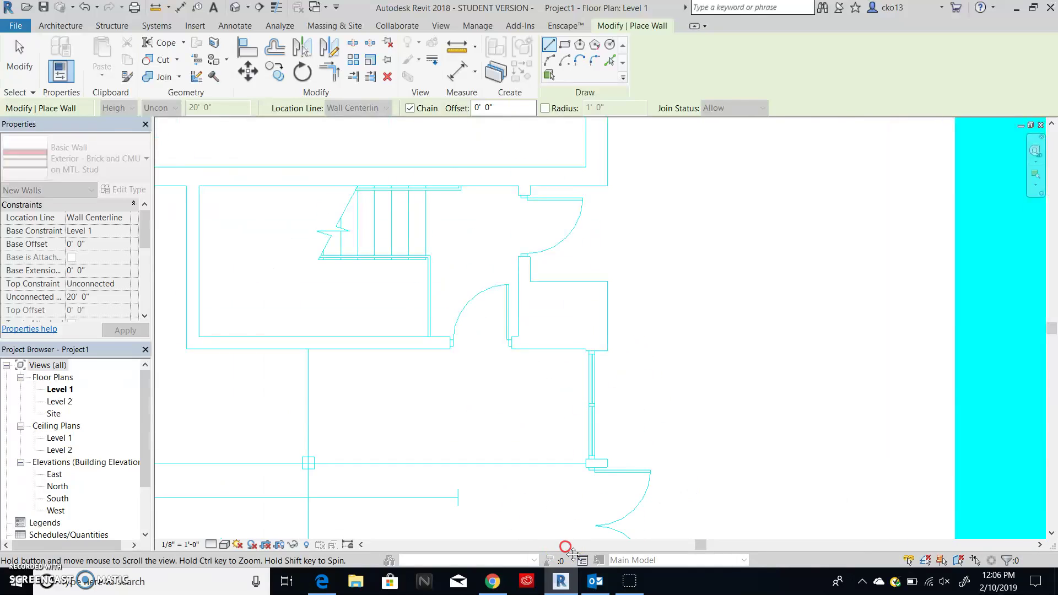
scroll(584, 361, up, 2)
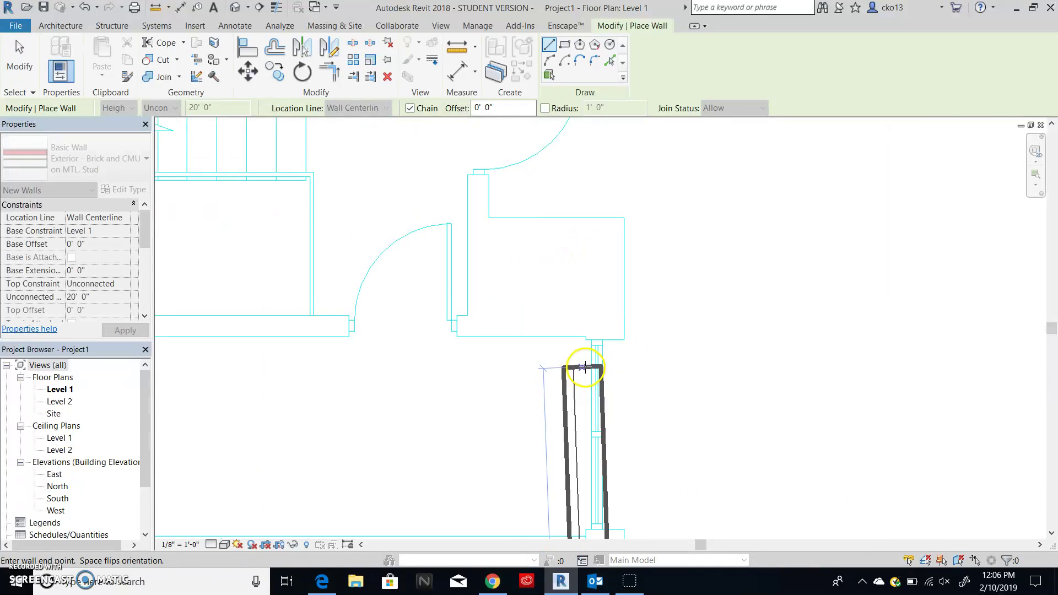
scroll(615, 326, up, 2)
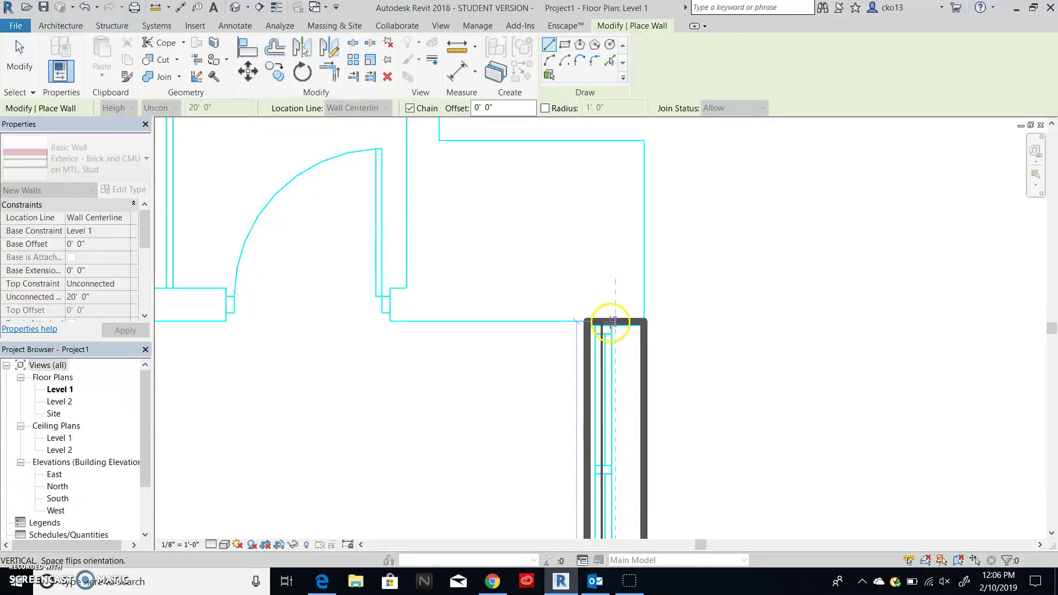
click(615, 326)
key(Escape)
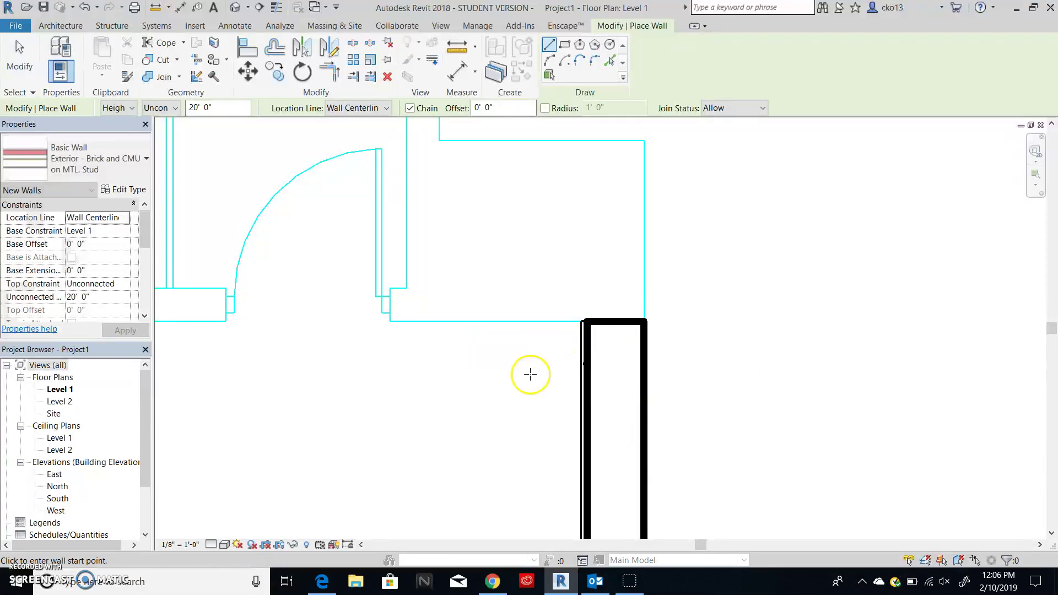
Draw the long top wall from the hatched building's corner to the left corner.
scroll(513, 386, down, 2)
scroll(496, 419, down, 2)
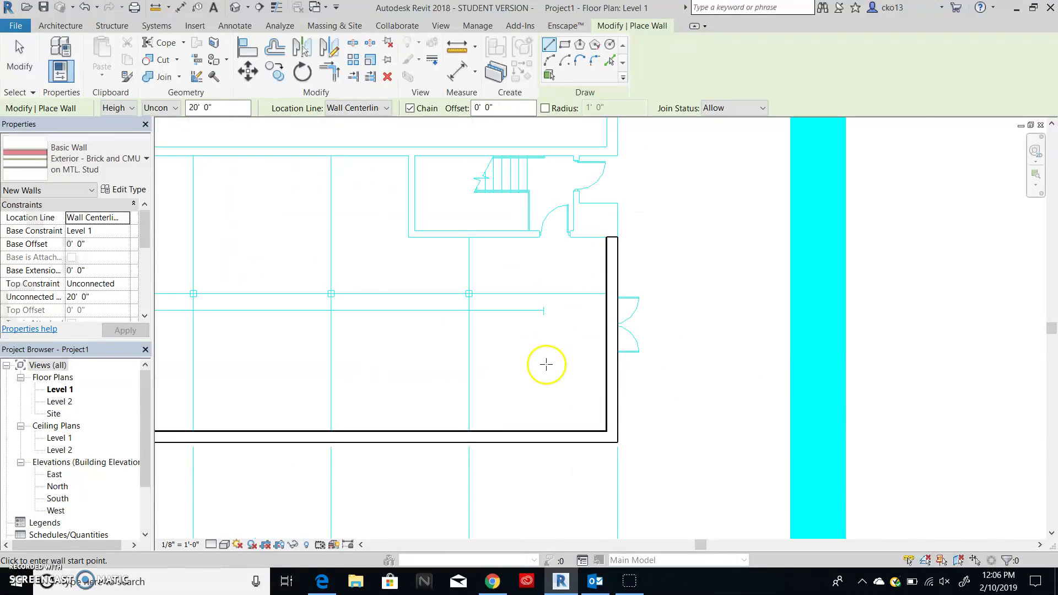
middle_drag(546, 364, 680, 355)
scroll(1040, 307, down, 2)
mouse_move(952, 331)
middle_down()
mouse_move(867, 379)
mouse_move(602, 425)
middle_up()
scroll(681, 342, up, 2)
scroll(662, 279, up, 2)
scroll(619, 424, up, 1)
scroll(619, 424, up, 1)
middle_drag(609, 472, 655, 534)
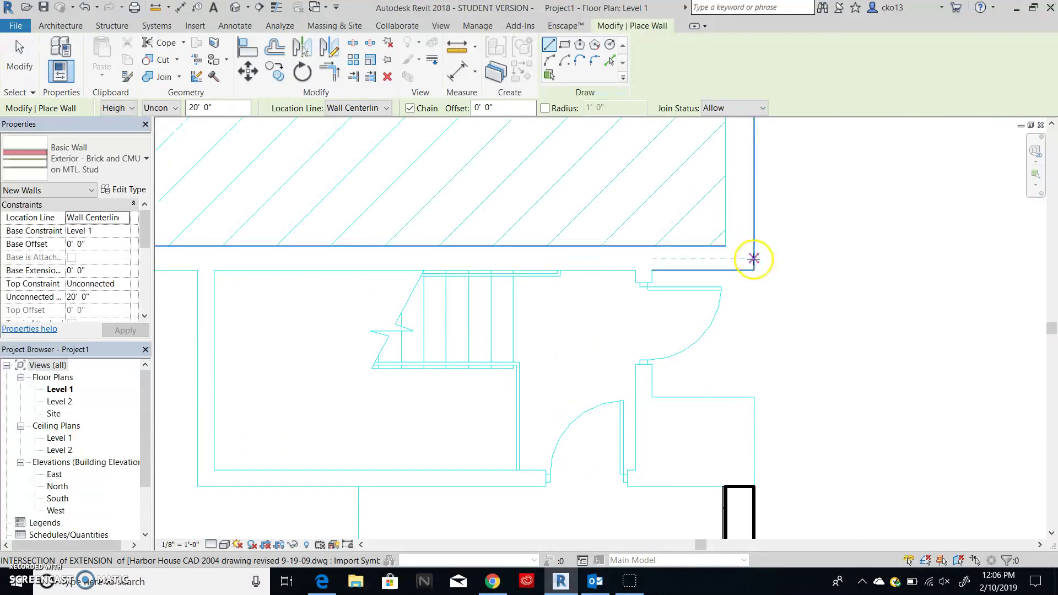
click(754, 258)
scroll(803, 279, up, 2)
scroll(610, 256, up, 3)
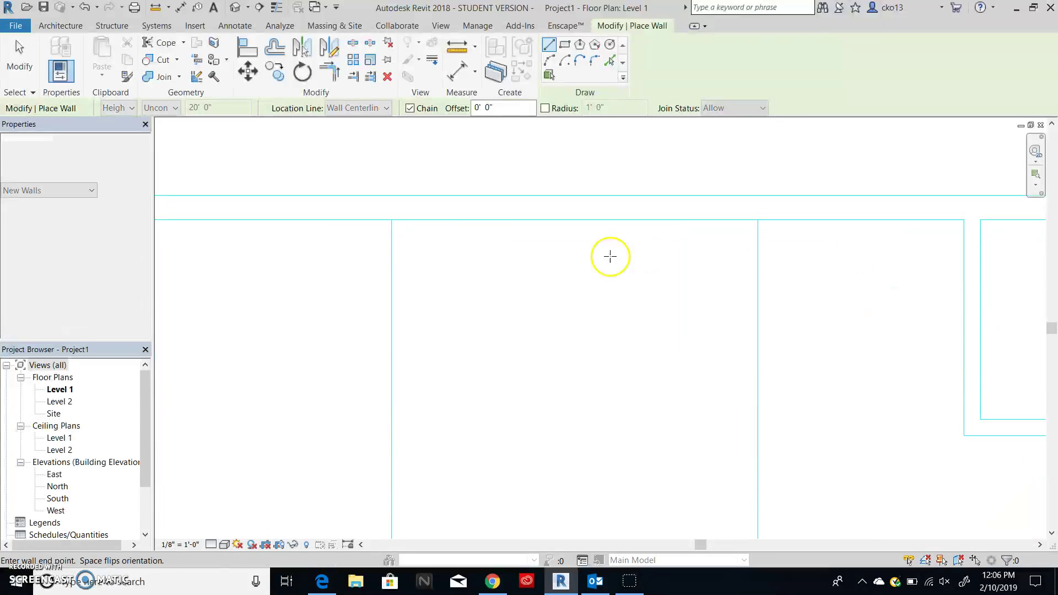
scroll(472, 271, down, 3)
scroll(985, 223, up, 2)
scroll(395, 220, down, 1)
scroll(331, 231, down, 2)
scroll(697, 208, up, 2)
scroll(579, 188, down, 1)
scroll(498, 168, up, 2)
scroll(497, 168, up, 2)
click(497, 170)
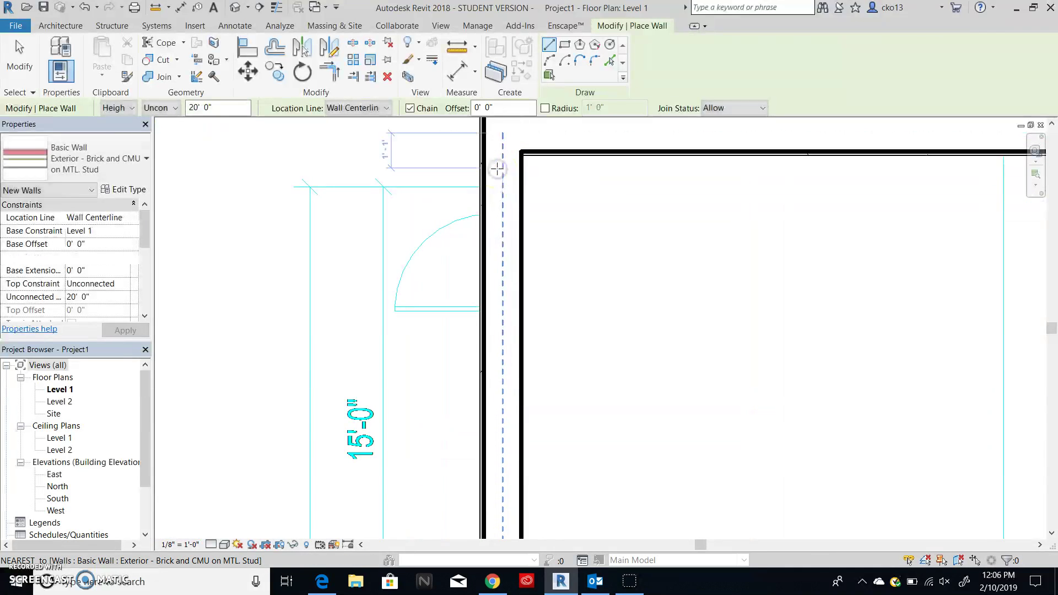
Bring the stair and FIRST FLOOR area into view and exit the Wall tool.
scroll(557, 244, down, 2)
scroll(592, 291, down, 2)
middle_drag(637, 362, 561, 200)
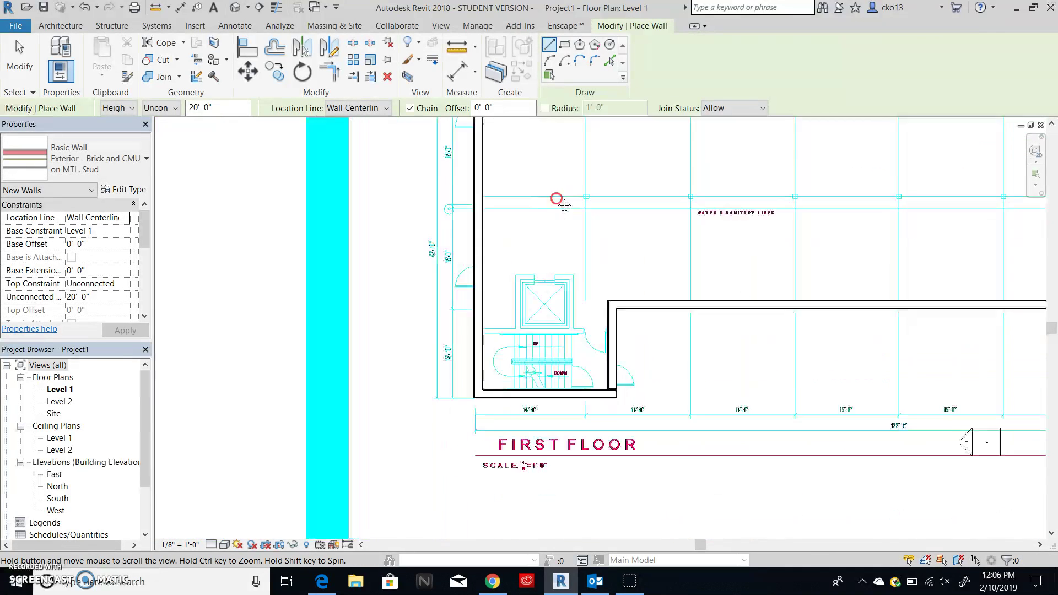
scroll(623, 319, up, 1)
scroll(633, 342, up, 1)
scroll(652, 355, up, 1)
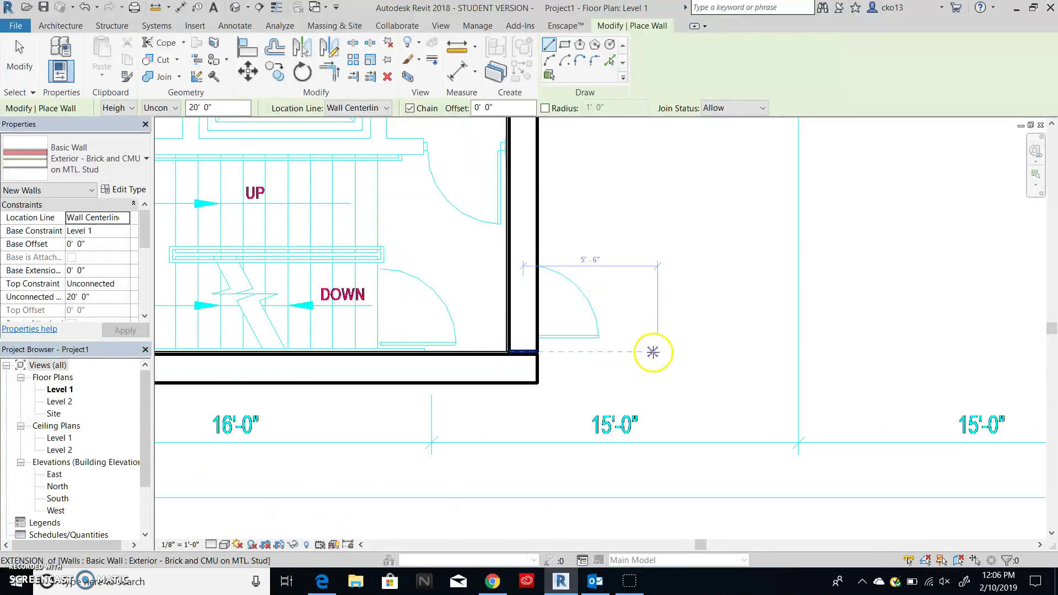
scroll(621, 307, up, 1)
key(Escape)
key(Escape)
click(617, 303)
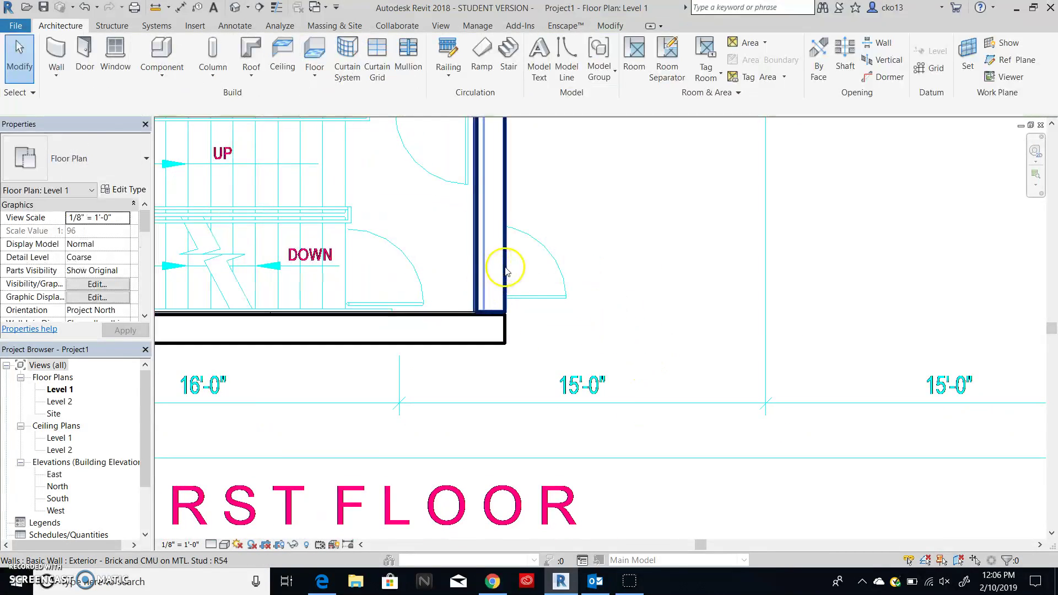
Extend the vertical wall beside the stair down to meet the bottom wall.
click(506, 272)
drag(492, 314, 491, 322)
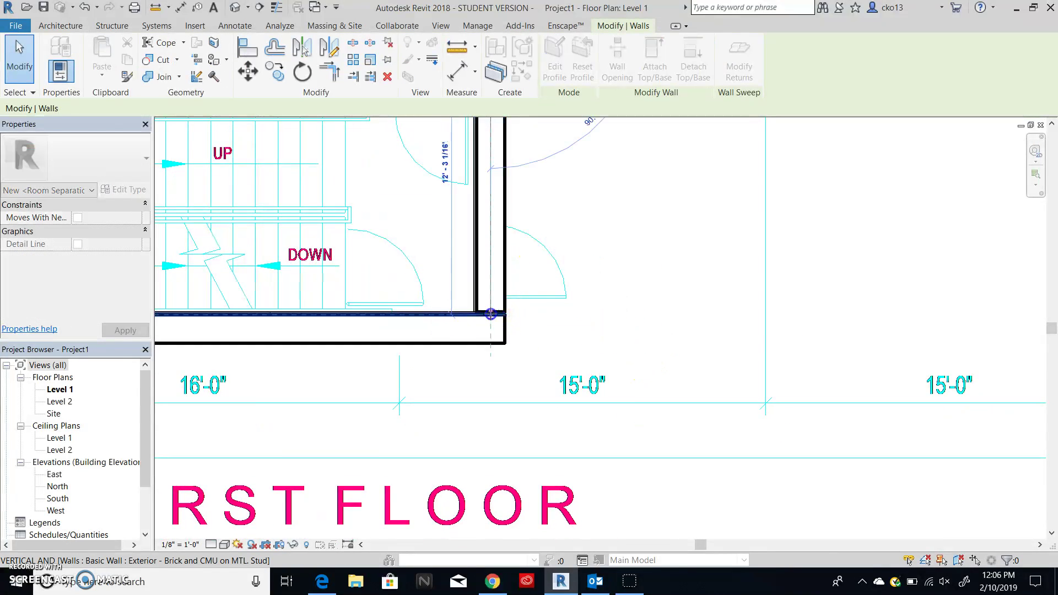
click(568, 239)
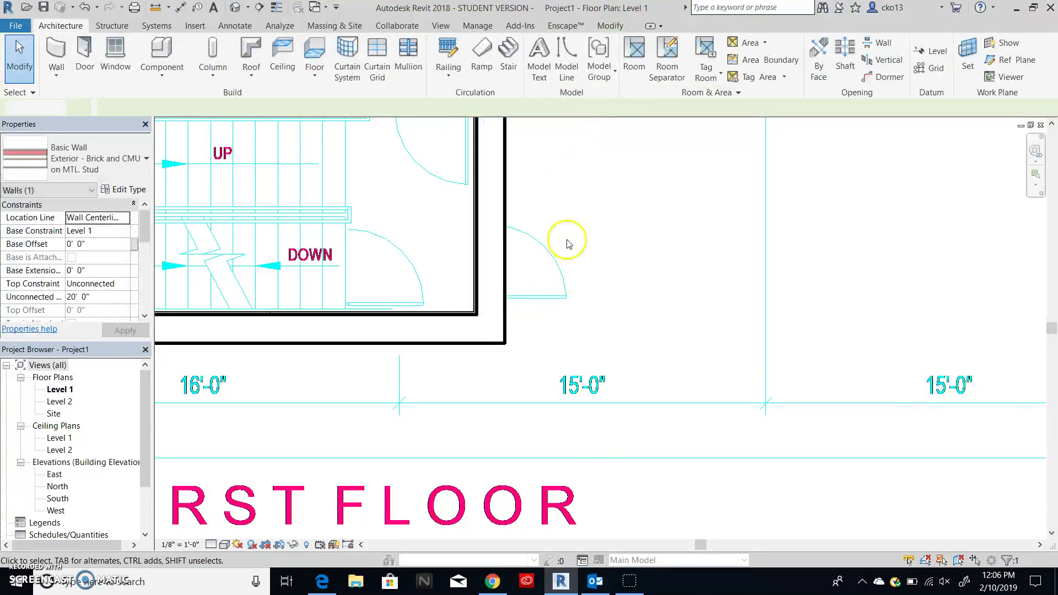
scroll(560, 239, up, 2)
mouse_move(560, 239)
middle_down()
mouse_move(645, 261)
mouse_move(680, 300)
middle_up()
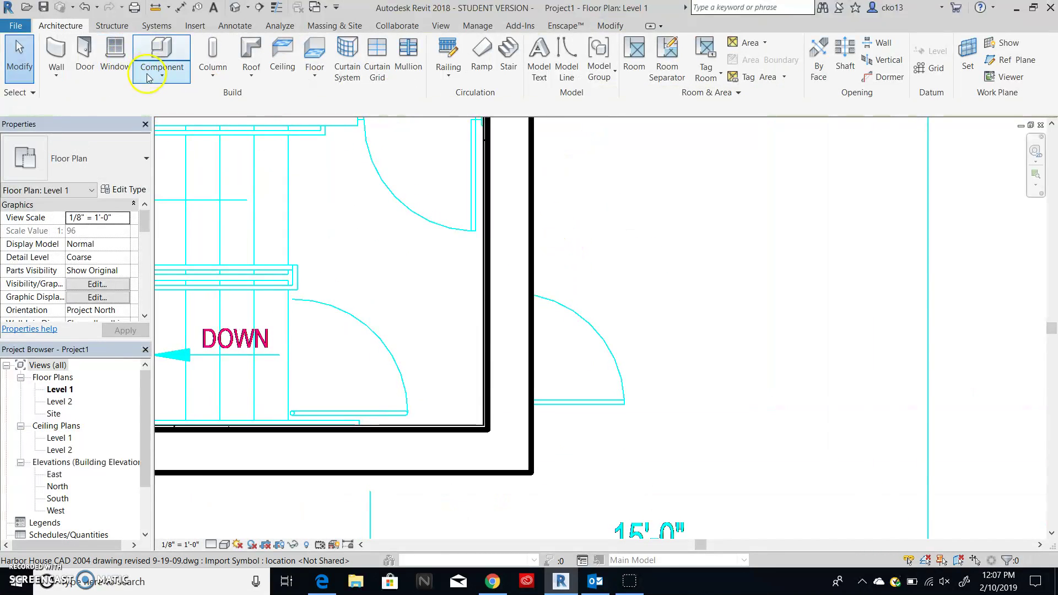
Place a Single-Flush 36" x 84" door in the wall beside the stair.
click(88, 62)
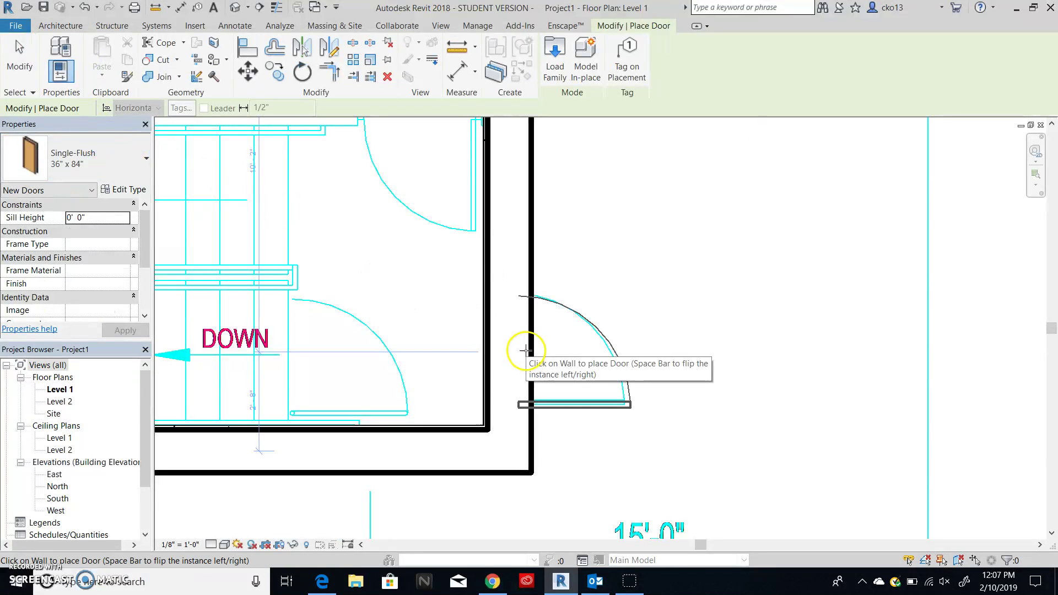
click(526, 351)
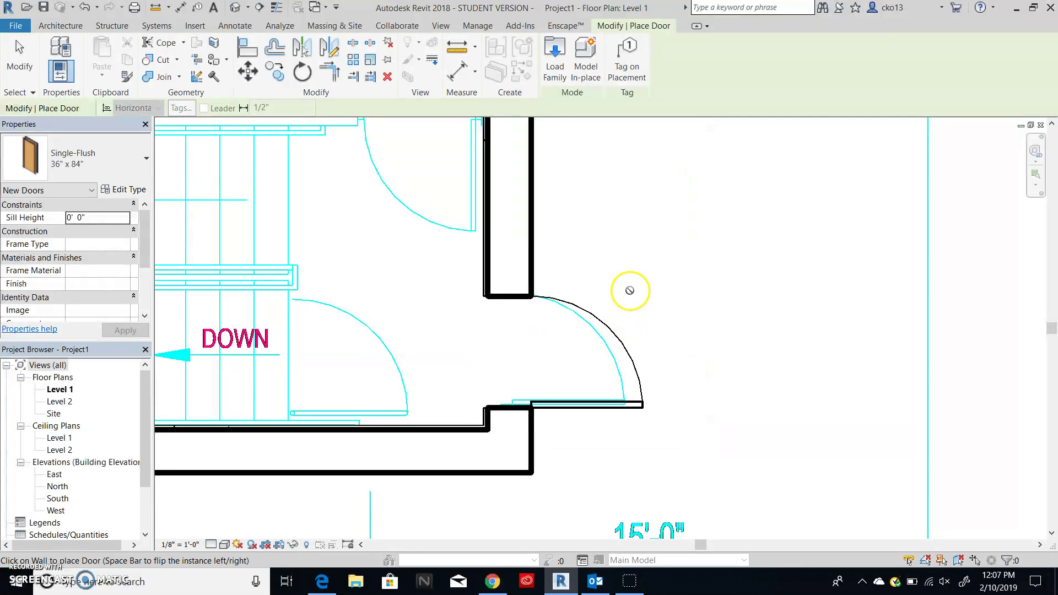
scroll(630, 291, down, 2)
scroll(546, 166, down, 1)
key(Escape)
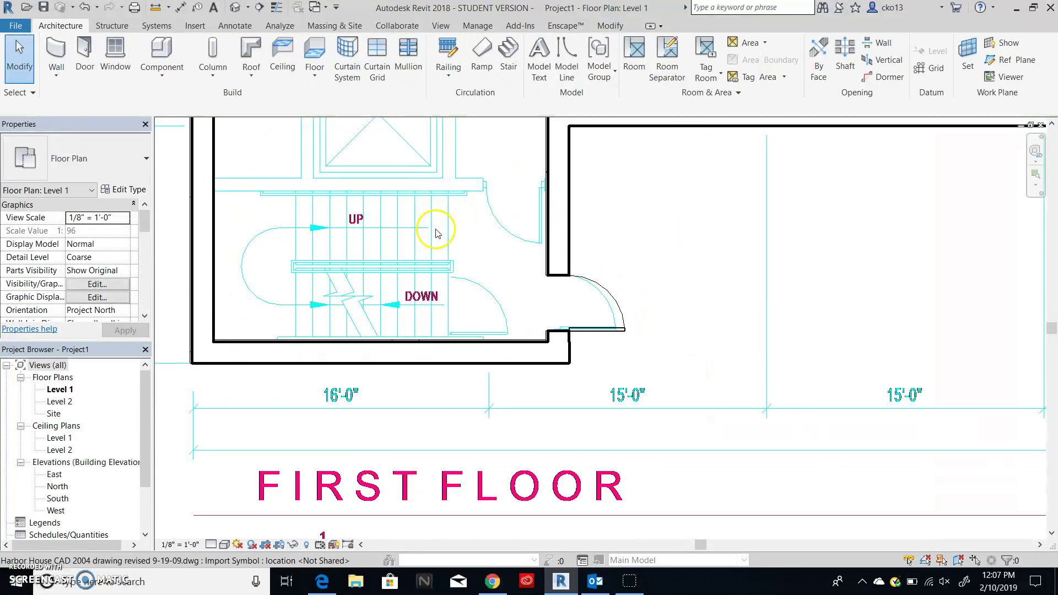
scroll(436, 232, down, 3)
middle_drag(455, 231, 586, 300)
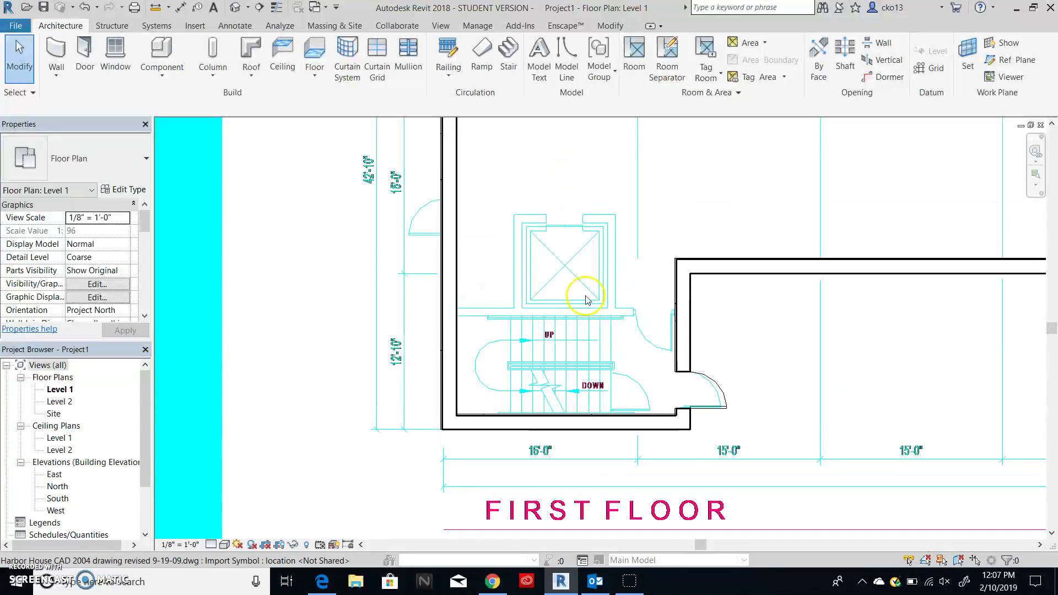
scroll(586, 300, up, 1)
scroll(581, 291, up, 1)
scroll(555, 225, up, 1)
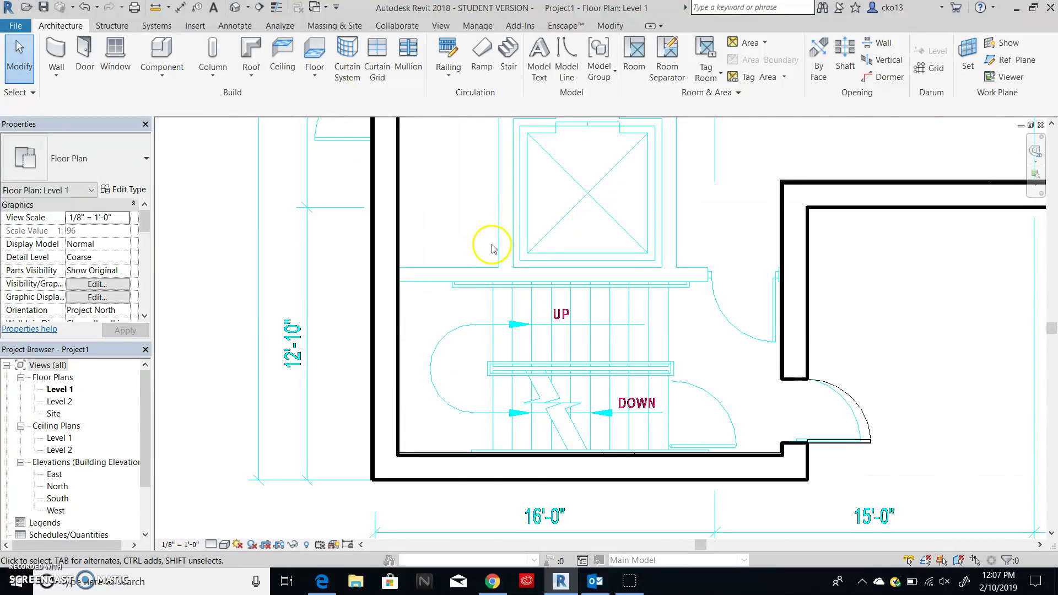
scroll(491, 247, up, 2)
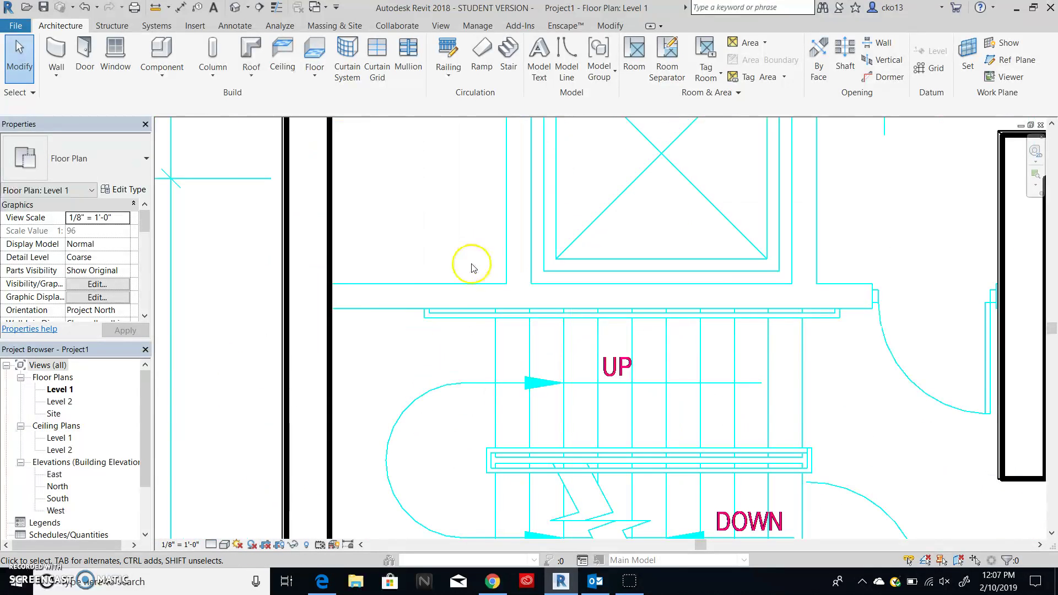
Draw an 18'-1 1/16" Generic - 8" wall above the stair, from the left wall to the right wall.
click(56, 55)
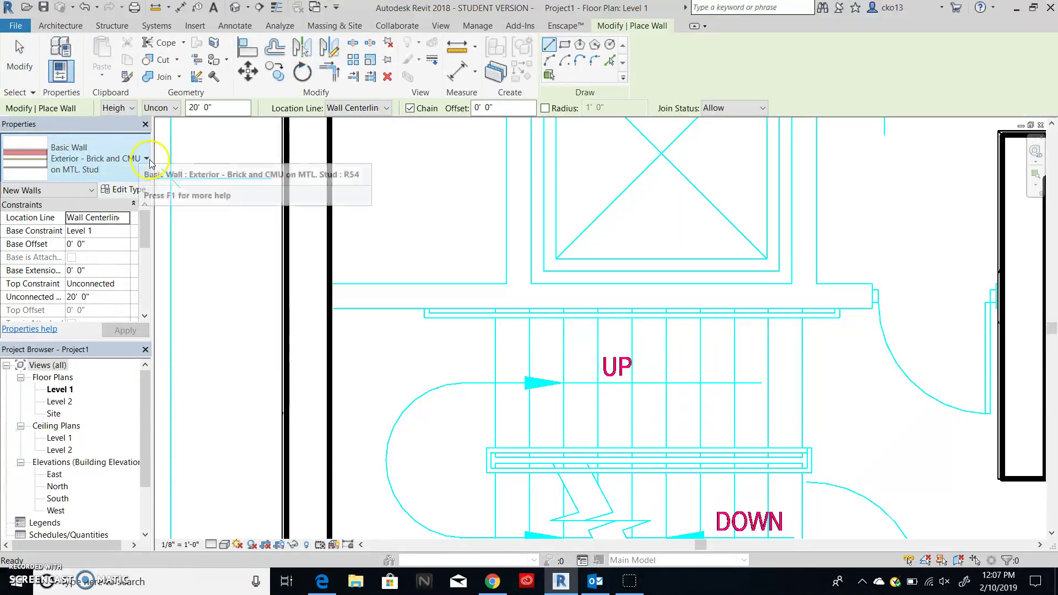
click(132, 157)
scroll(91, 424, down, 2)
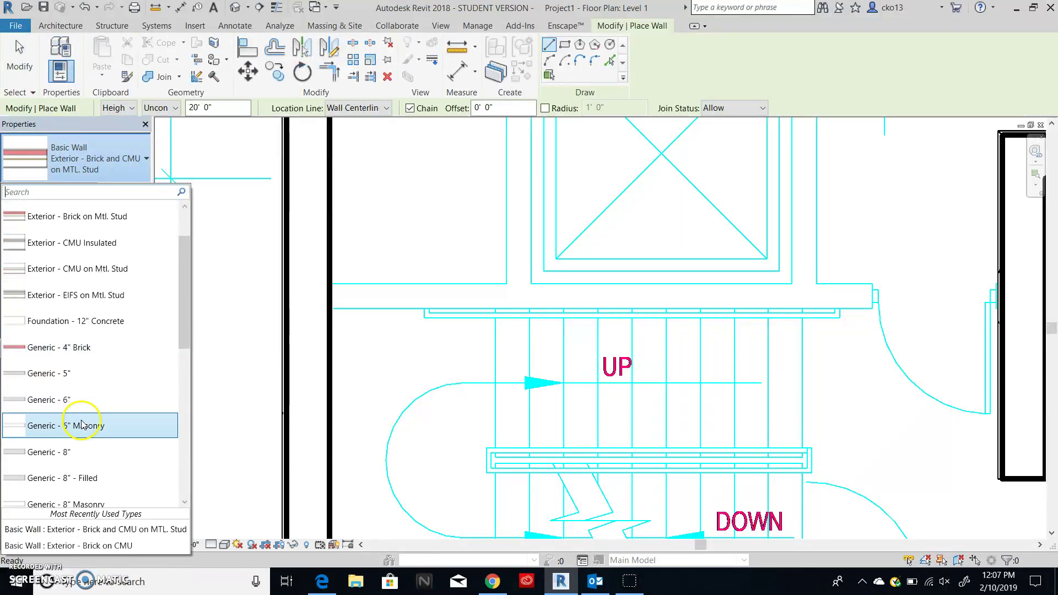
scroll(86, 431, down, 1)
click(60, 428)
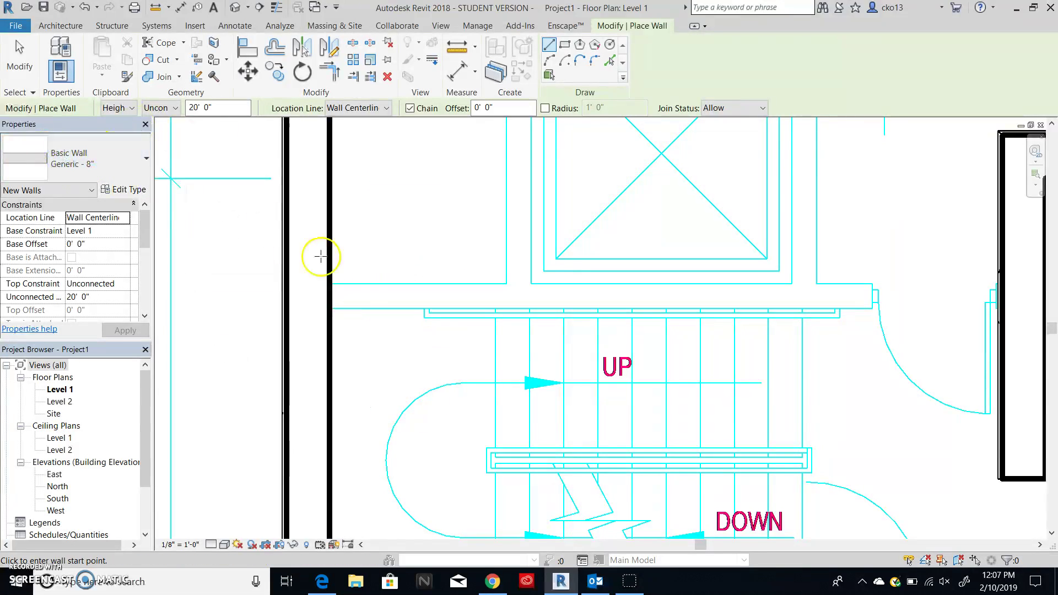
click(330, 296)
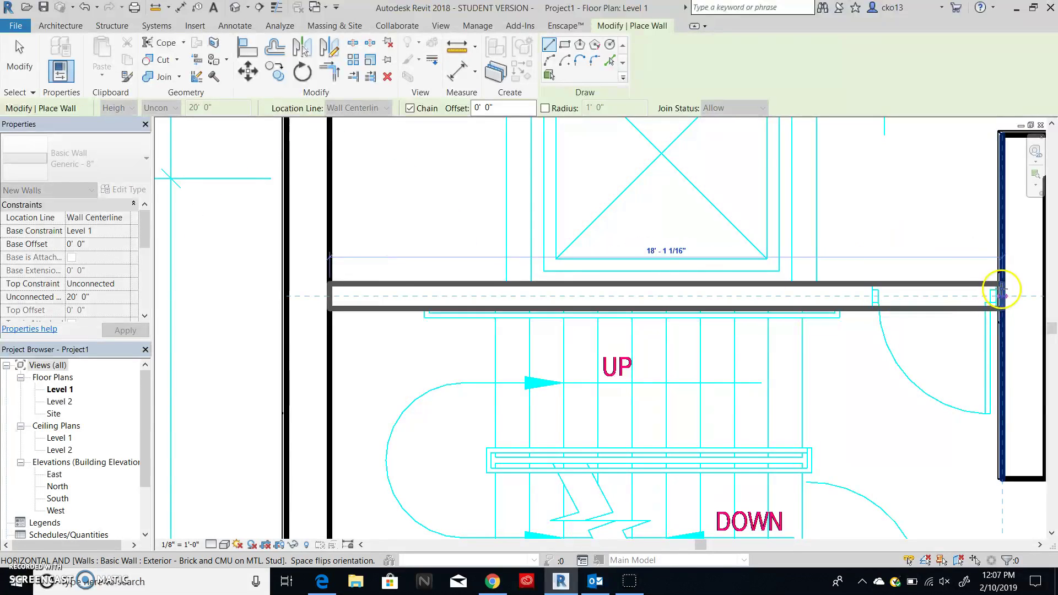
click(1002, 296)
key(Escape)
mouse_move(752, 243)
middle_down()
mouse_move(380, 224)
mouse_move(278, 184)
middle_up()
scroll(378, 248, up, 2)
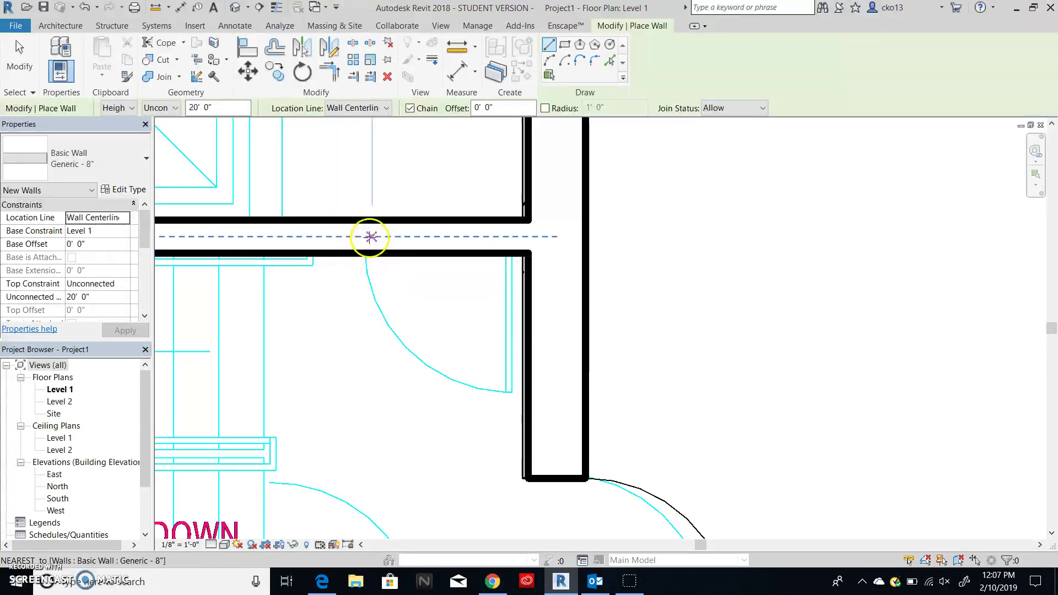
click(64, 25)
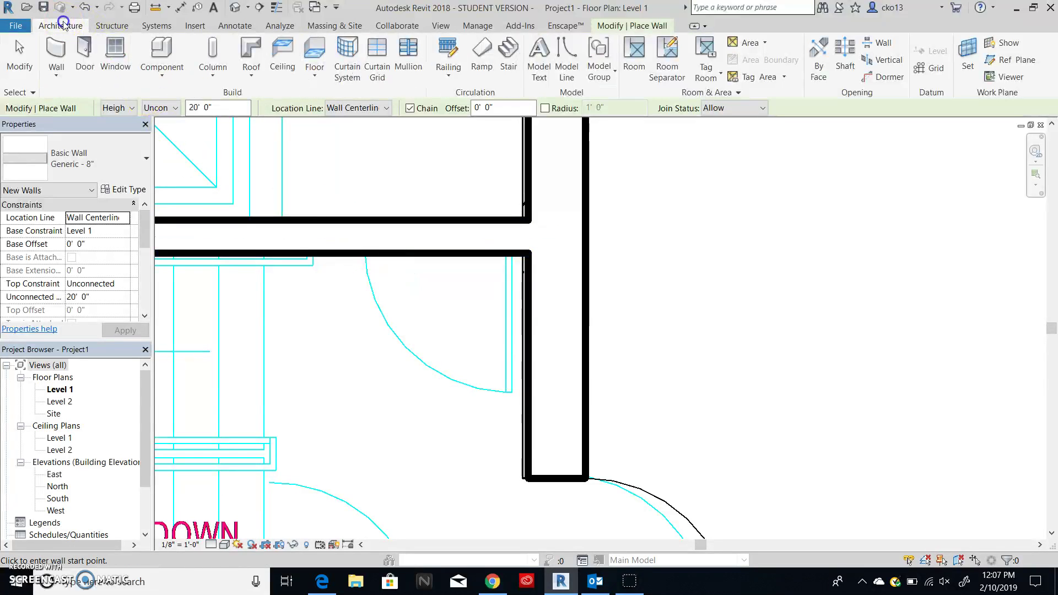
Place a door in the new horizontal wall, flip its hinge, and nudge it right along the wall.
click(86, 53)
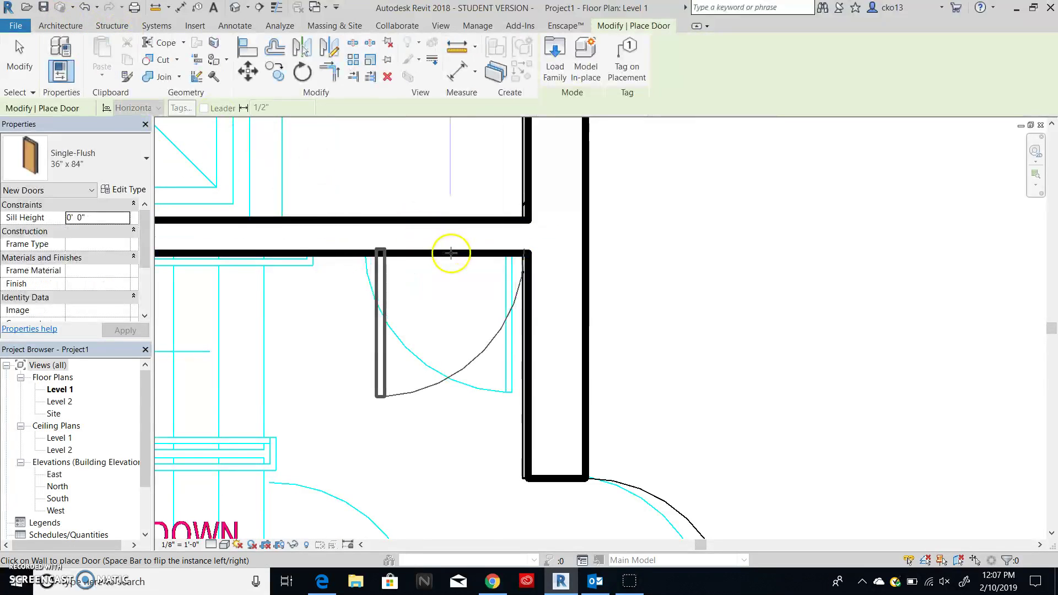
click(430, 251)
key(Escape)
key(Escape)
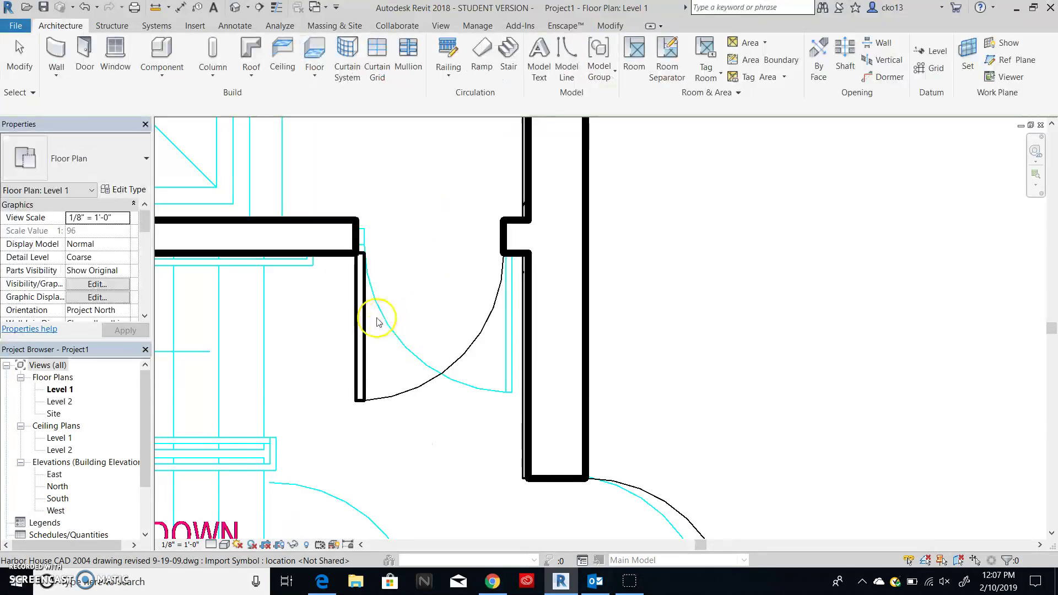
click(396, 322)
key(space)
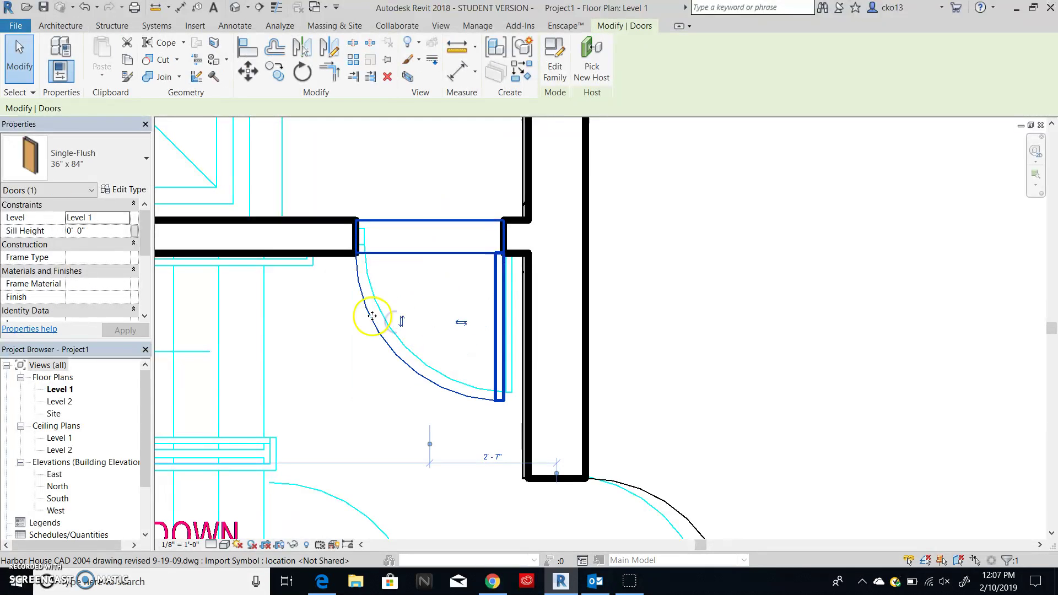
key(Right)
key(Right)
key(Escape)
scroll(363, 303, down, 2)
scroll(331, 300, down, 2)
scroll(318, 301, down, 1)
scroll(281, 251, down, 1)
middle_drag(278, 248, 322, 384)
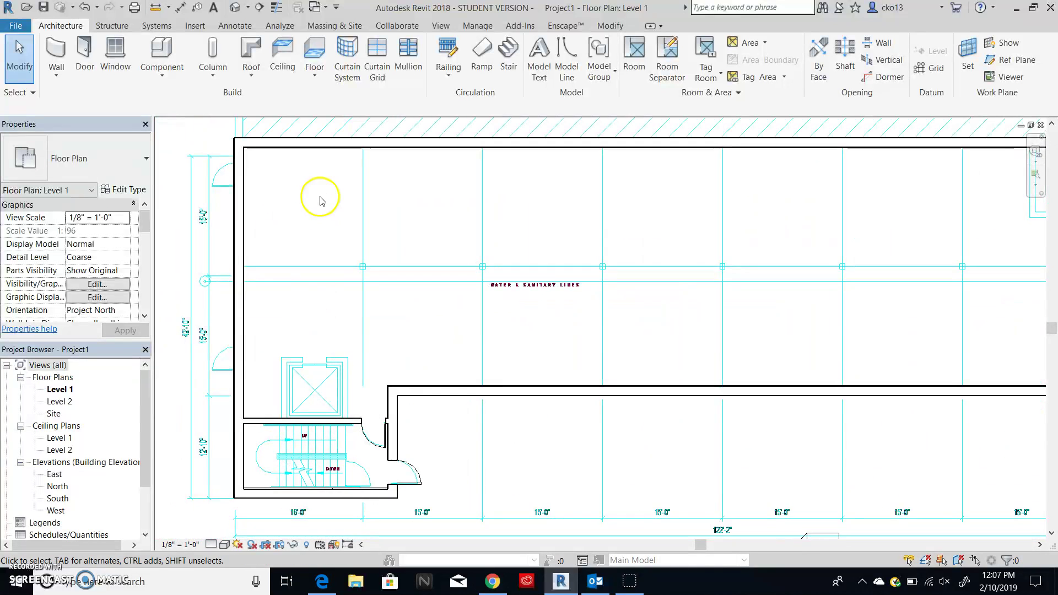
At the right wall's double-door opening, start a door with the Single-Flush 36" x 84" type.
scroll(574, 267, down, 2)
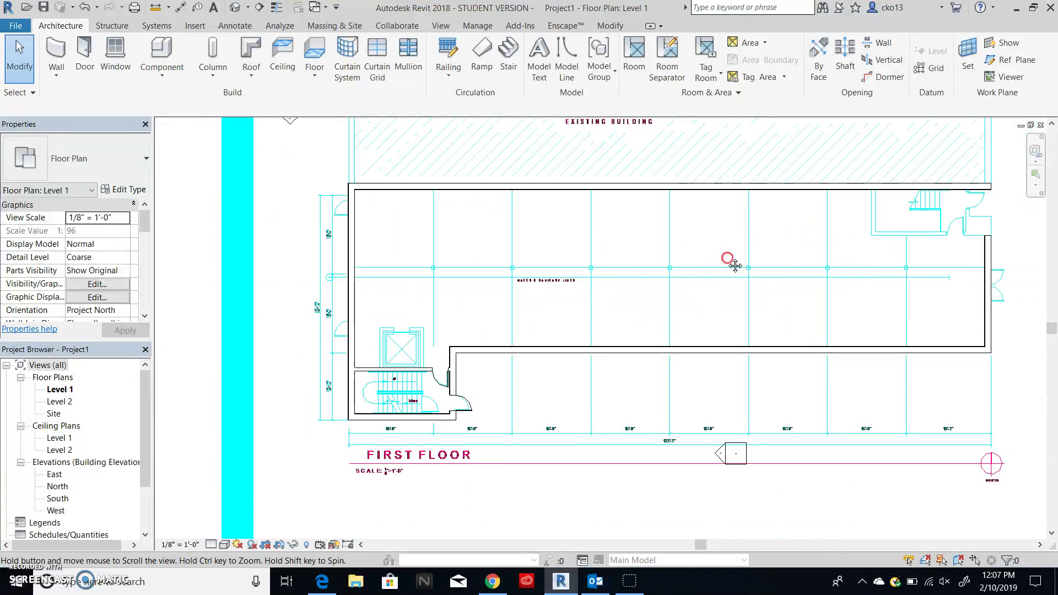
middle_drag(733, 260, 314, 239)
scroll(577, 282, up, 1)
scroll(595, 276, up, 3)
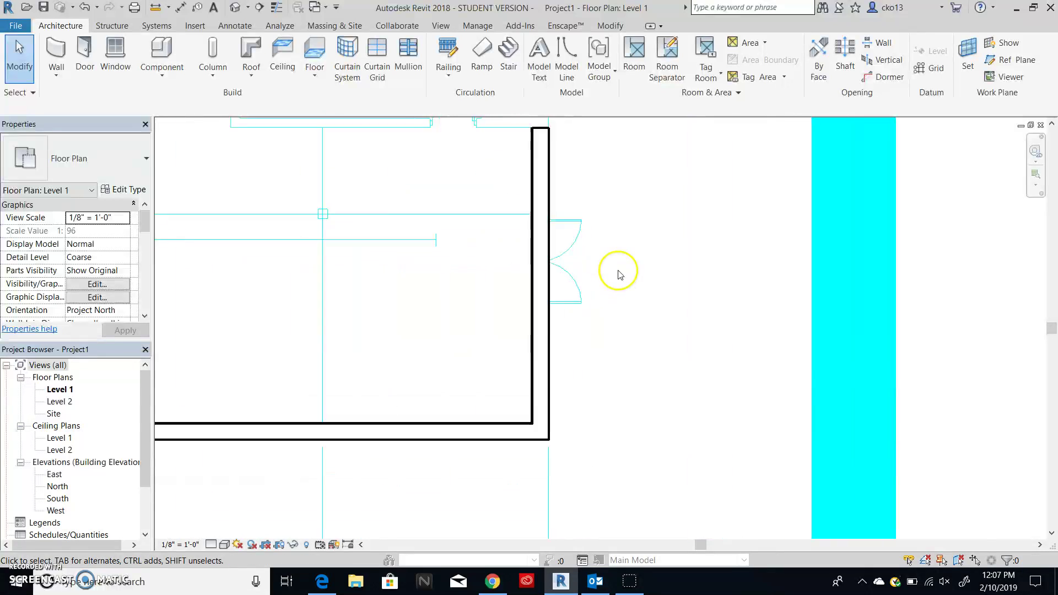
scroll(609, 259, up, 1)
scroll(612, 251, up, 1)
scroll(579, 237, up, 1)
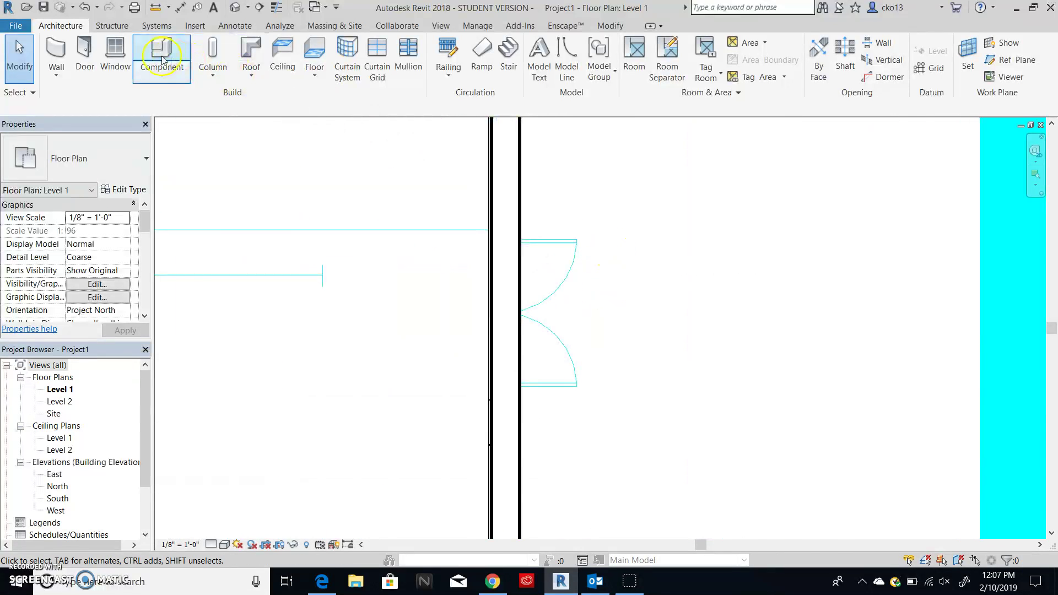
click(85, 60)
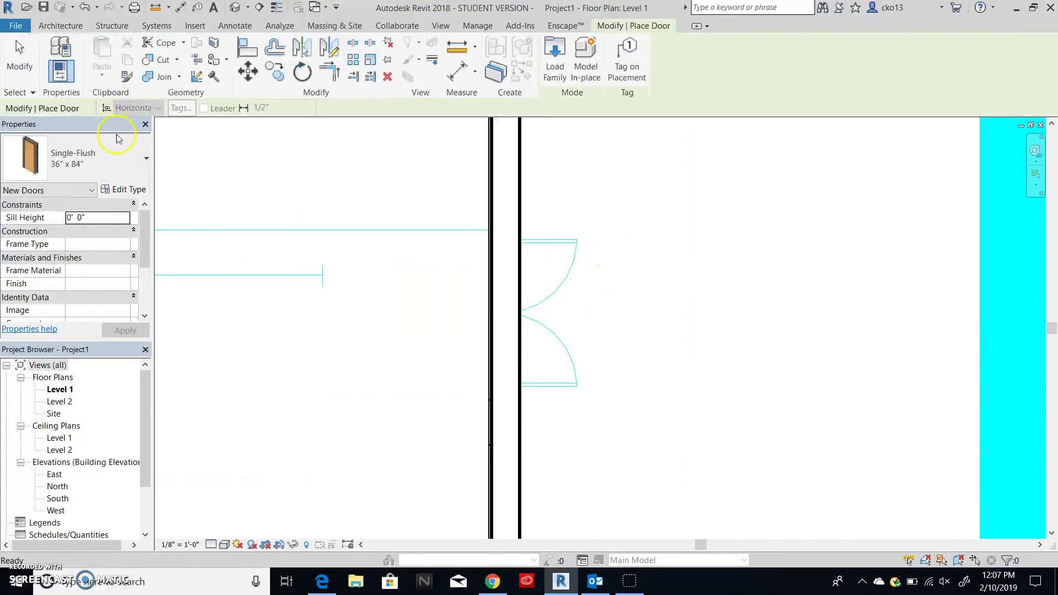
click(145, 163)
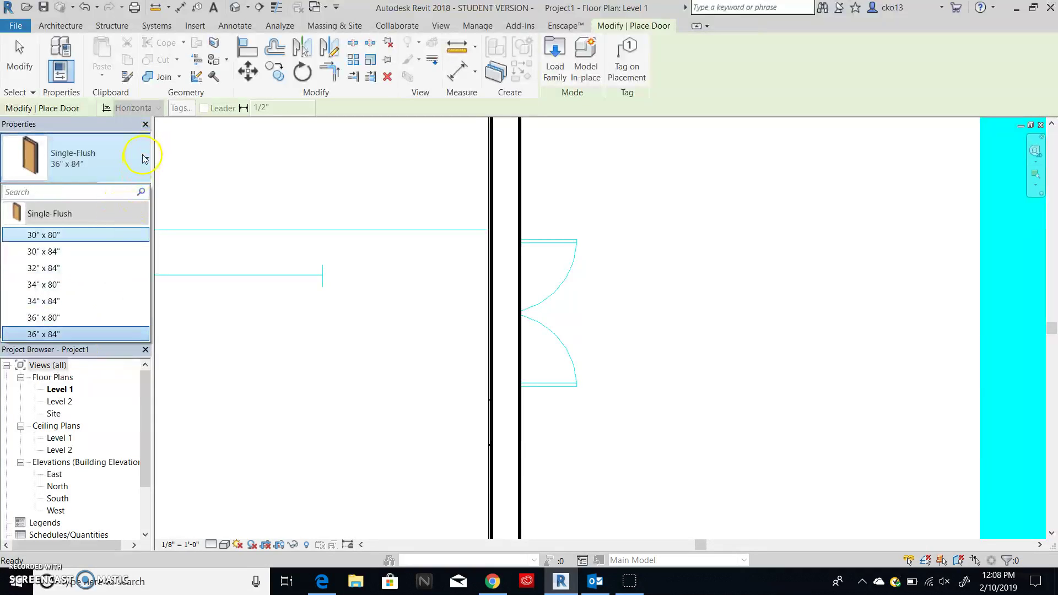
click(144, 159)
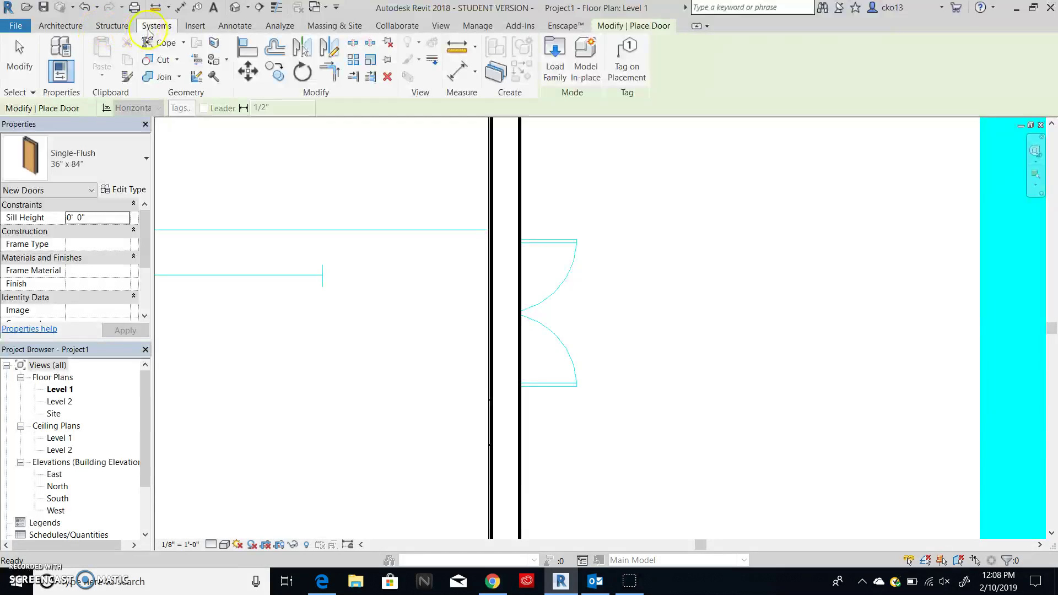
click(194, 27)
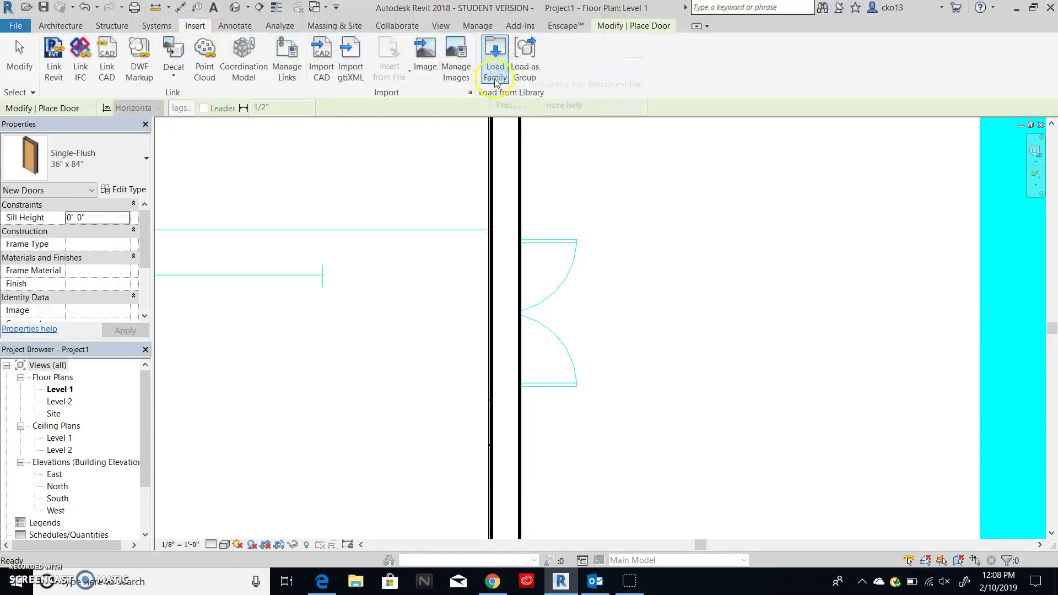
Load Door-Double-Flush_Panel-Double-Acting.rfa from the Doors folder with its 68" x 80" type.
click(494, 55)
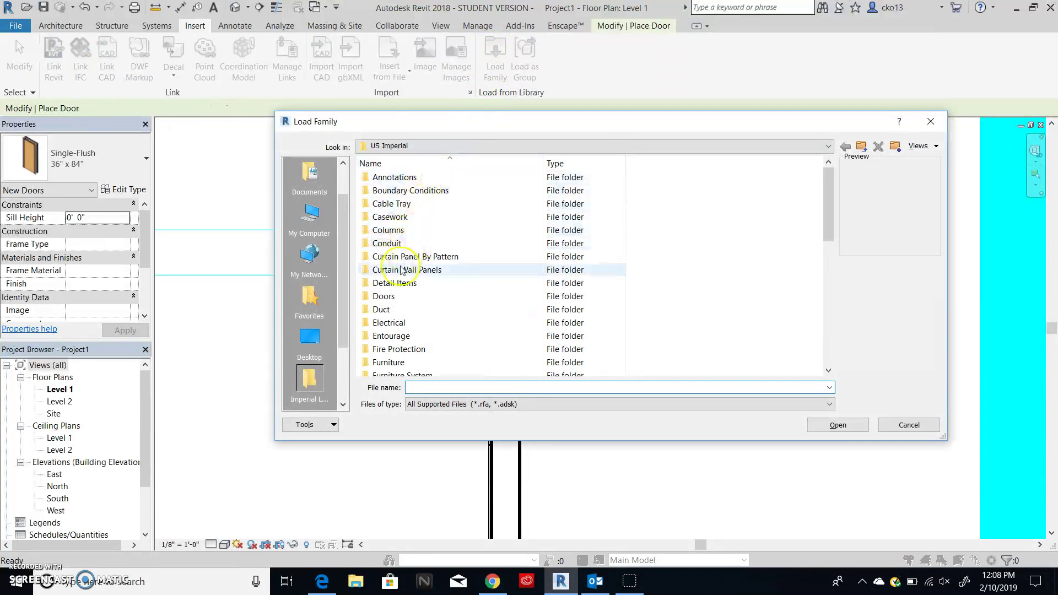
click(409, 297)
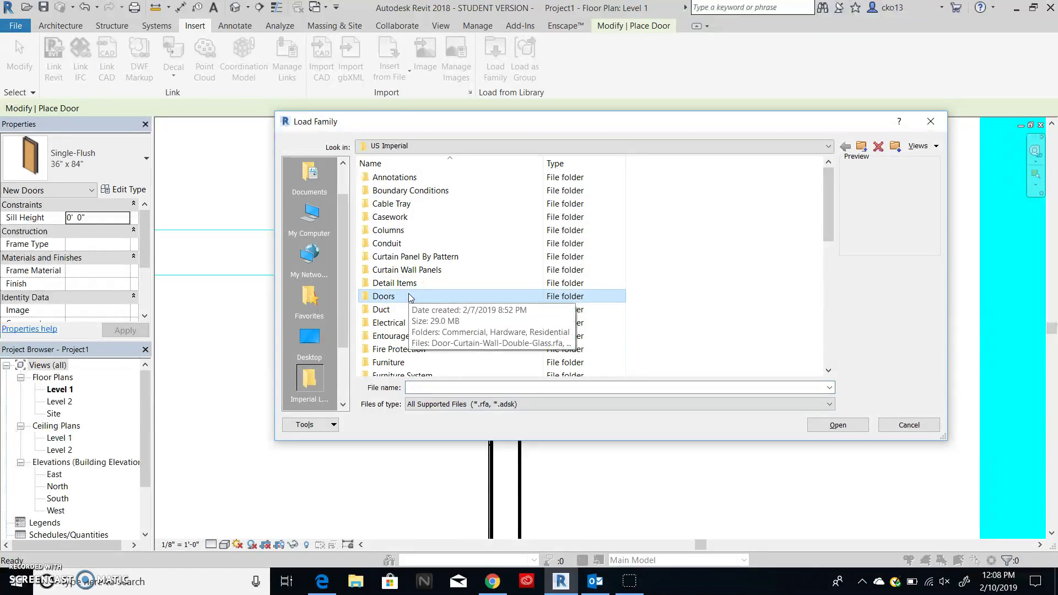
double_click(393, 298)
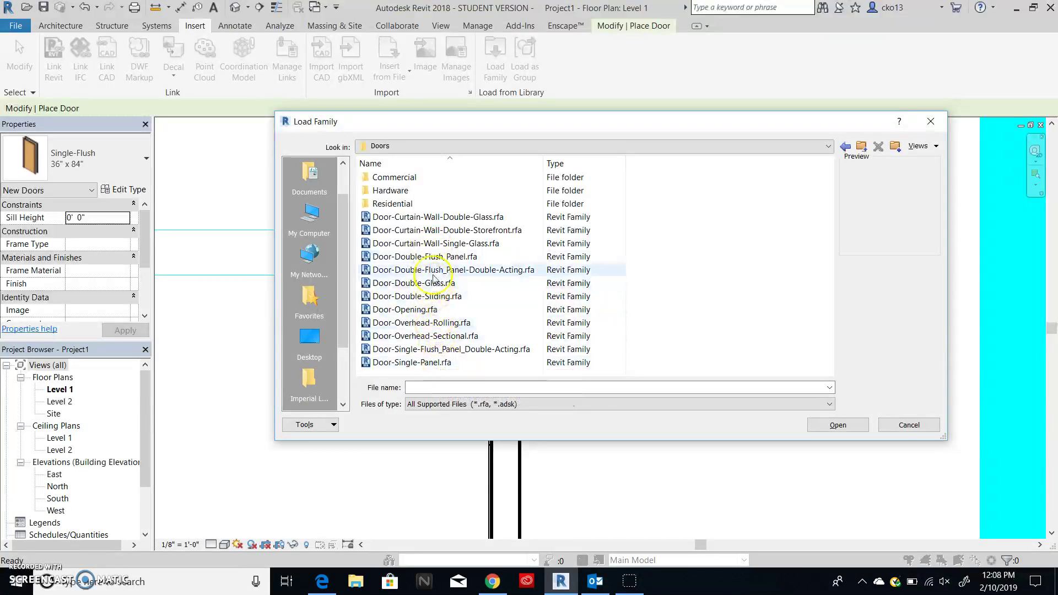
click(442, 218)
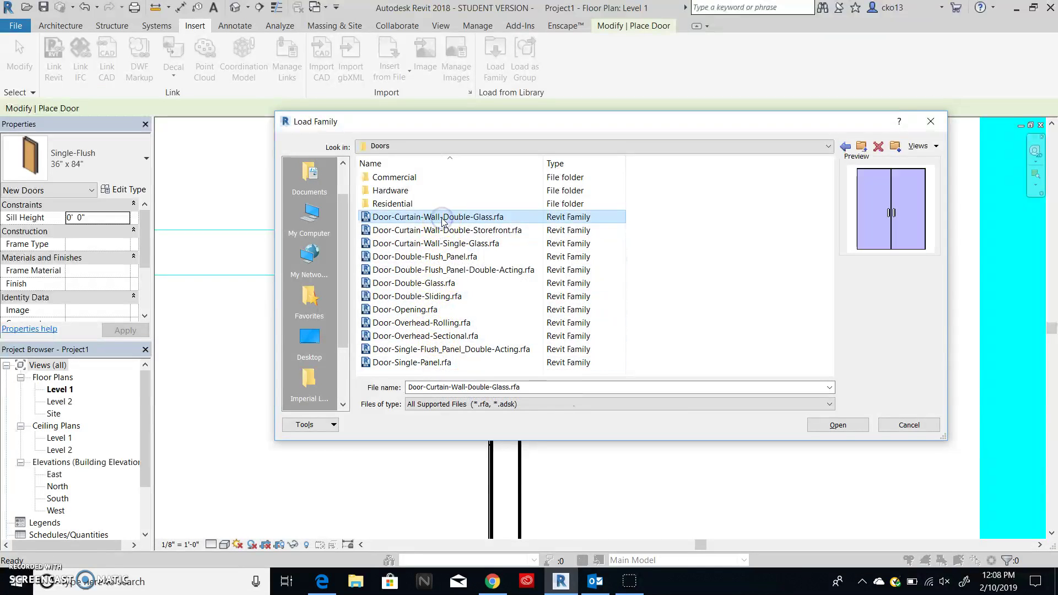
click(445, 231)
click(448, 244)
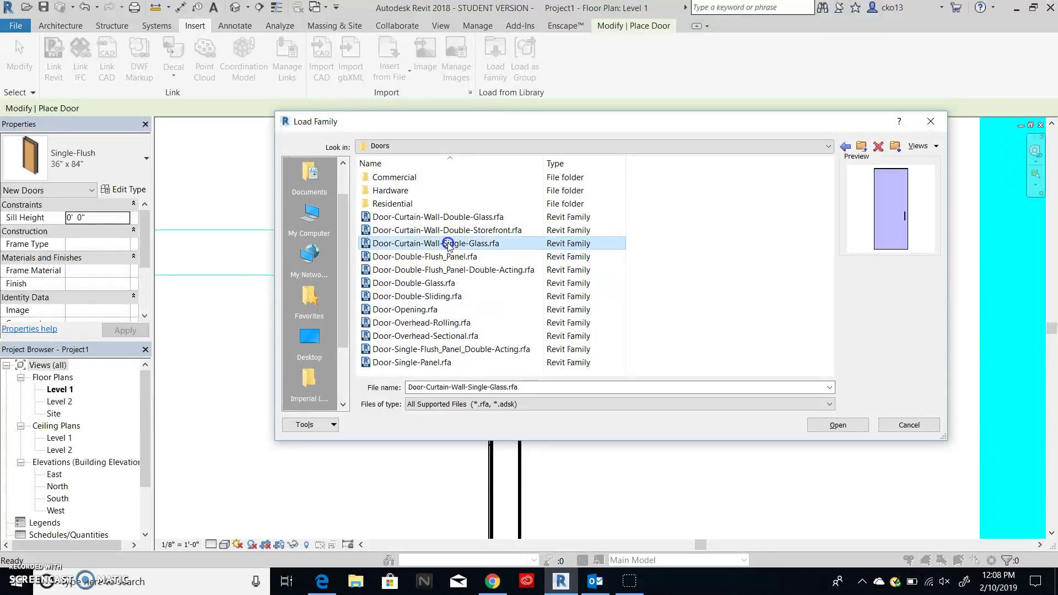
click(452, 257)
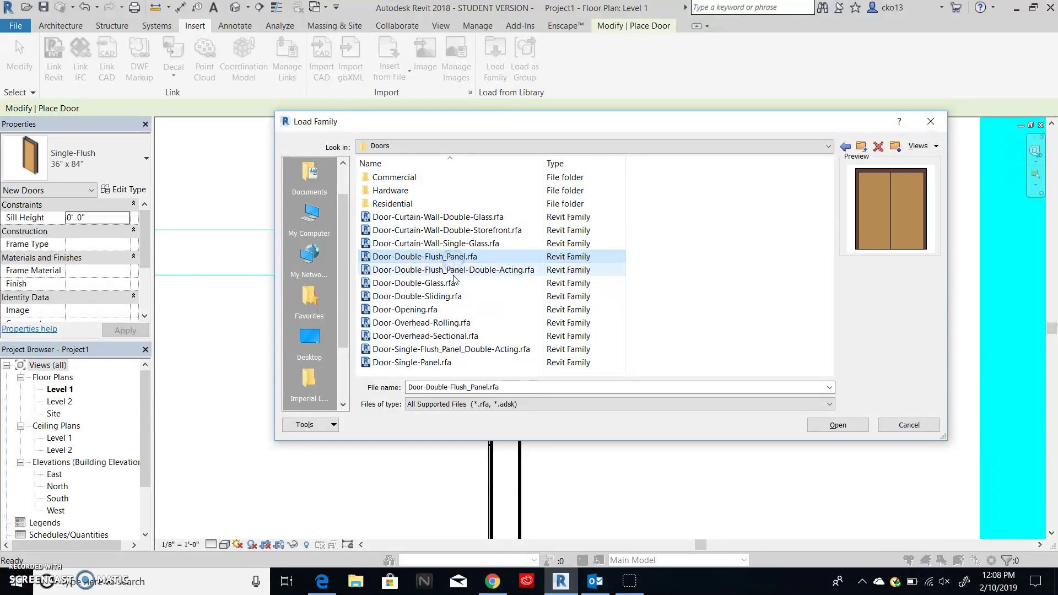
click(455, 271)
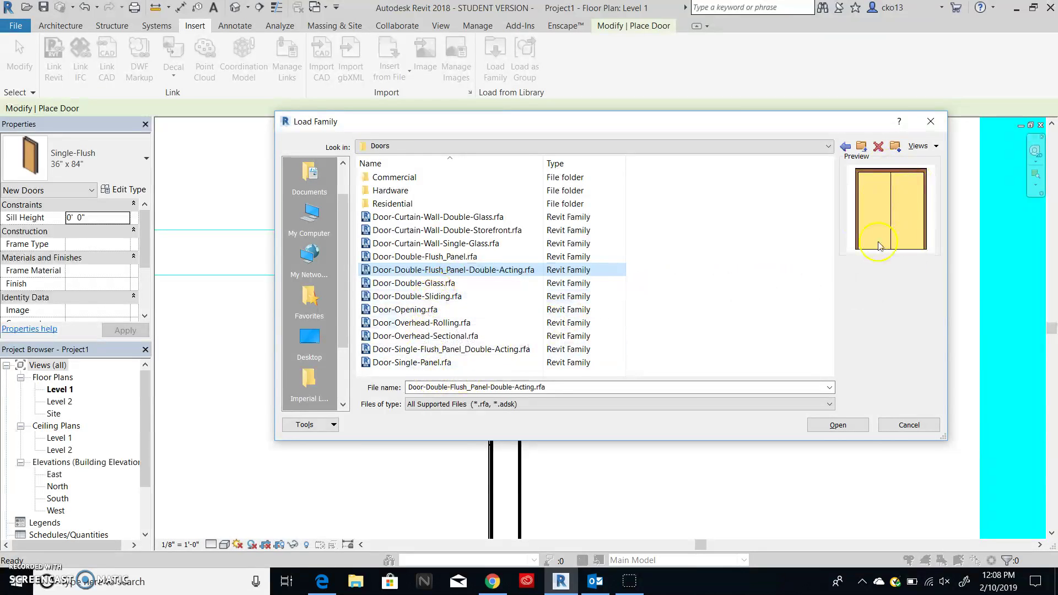
click(839, 426)
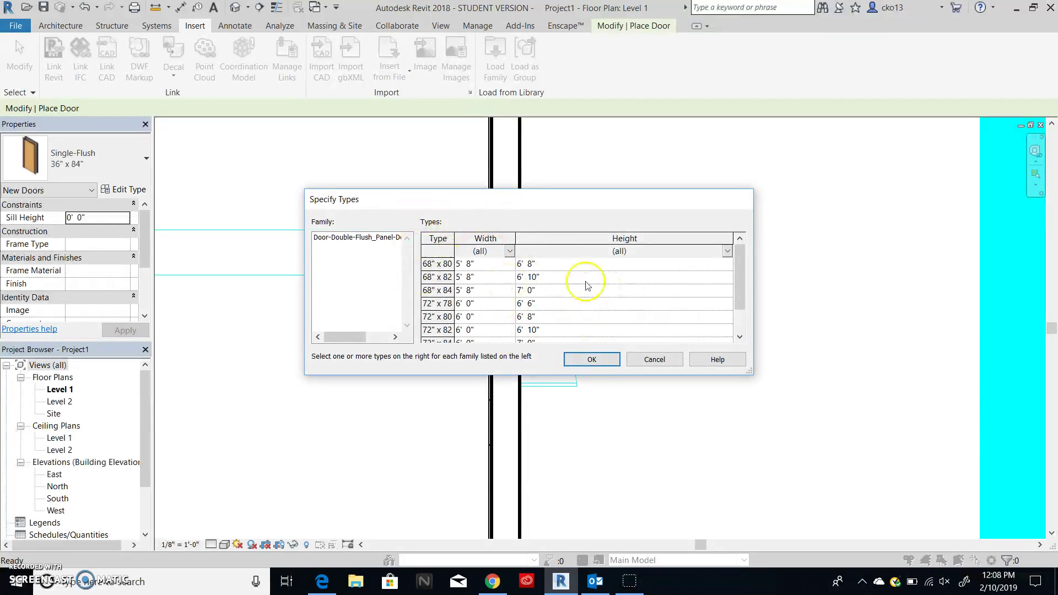
click(591, 360)
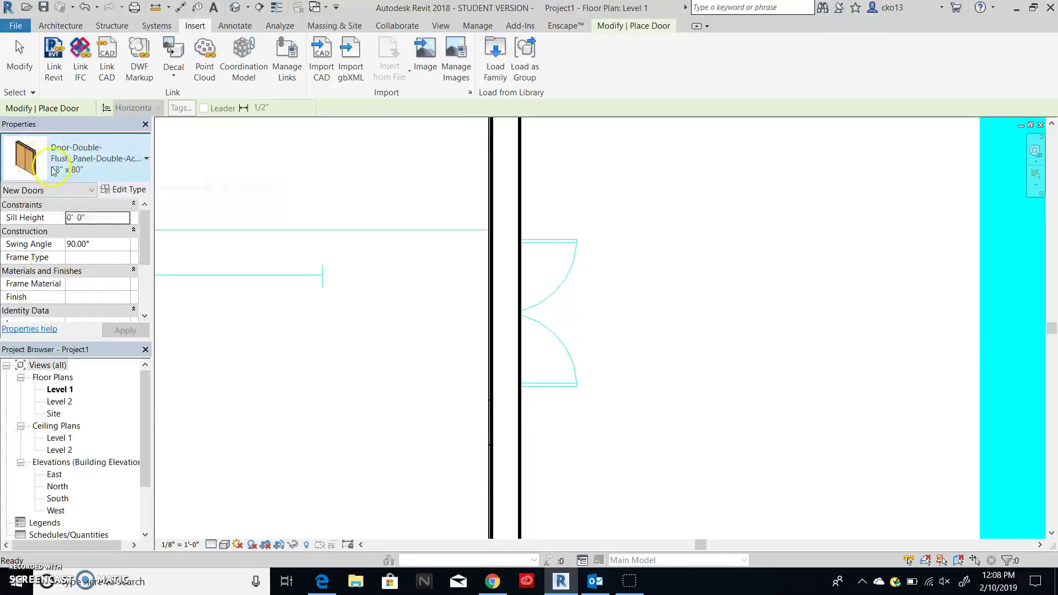
Place the 68" x 80" double-acting door in the right wall, then delete it.
click(514, 312)
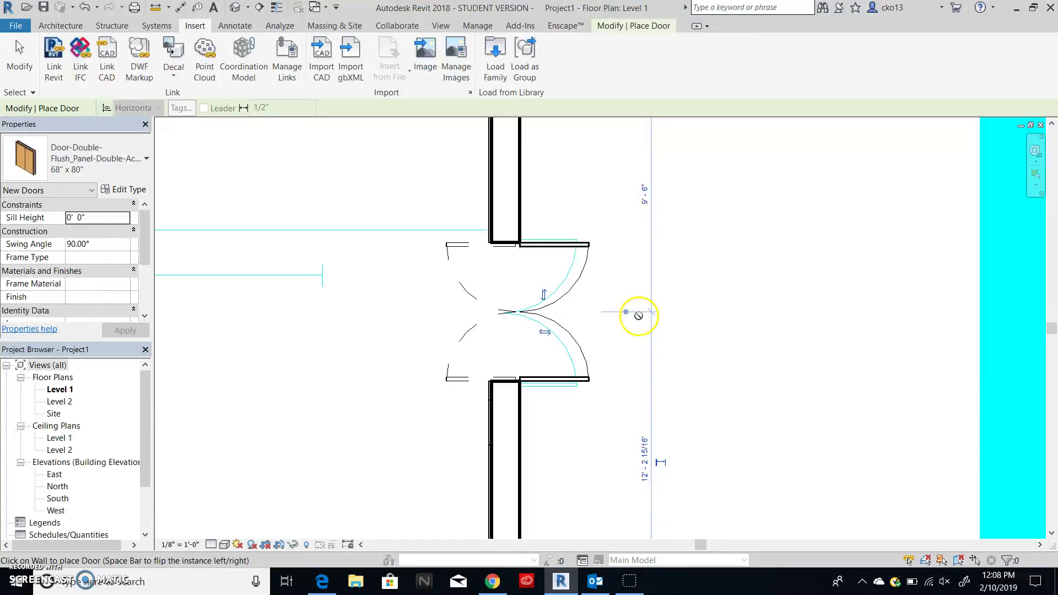
key(Escape)
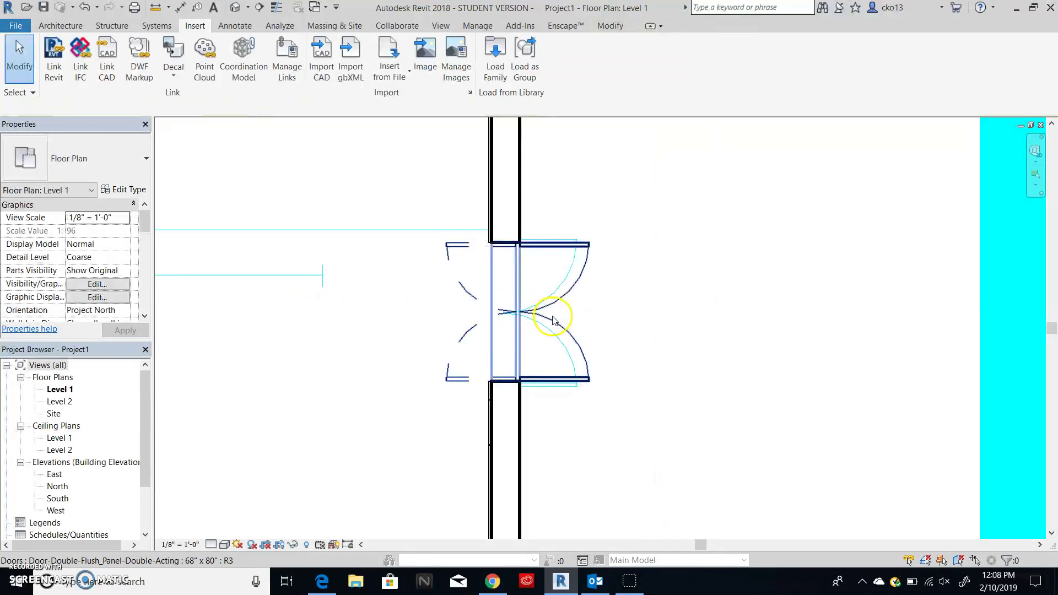
click(539, 312)
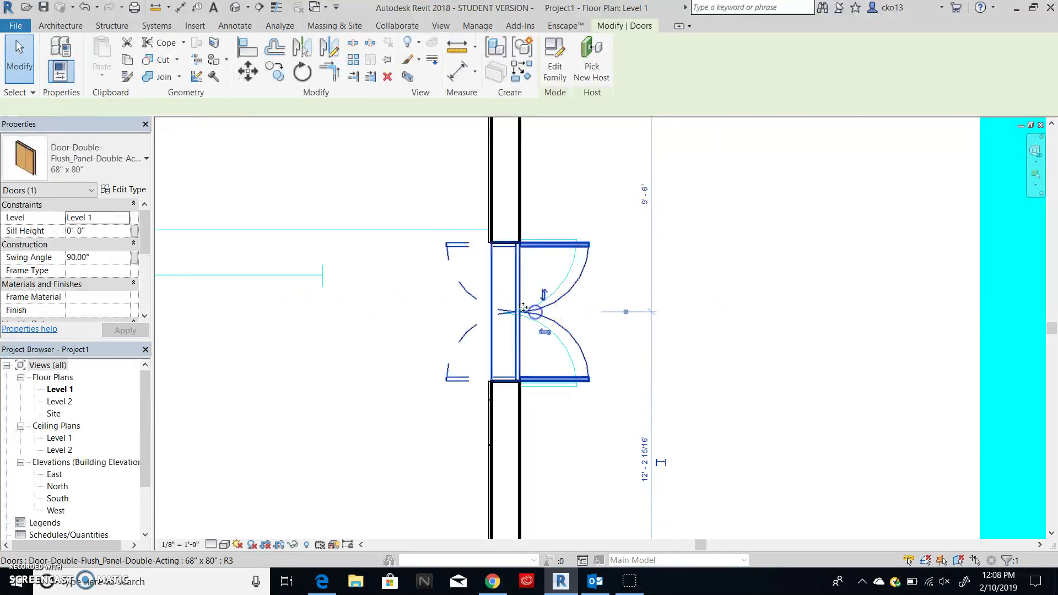
click(147, 160)
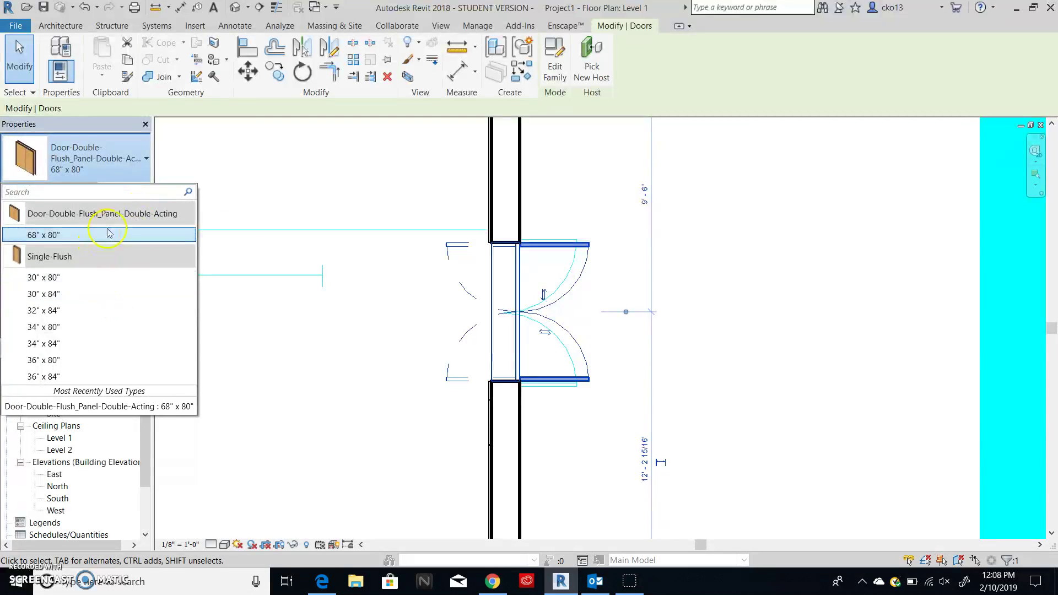
click(548, 299)
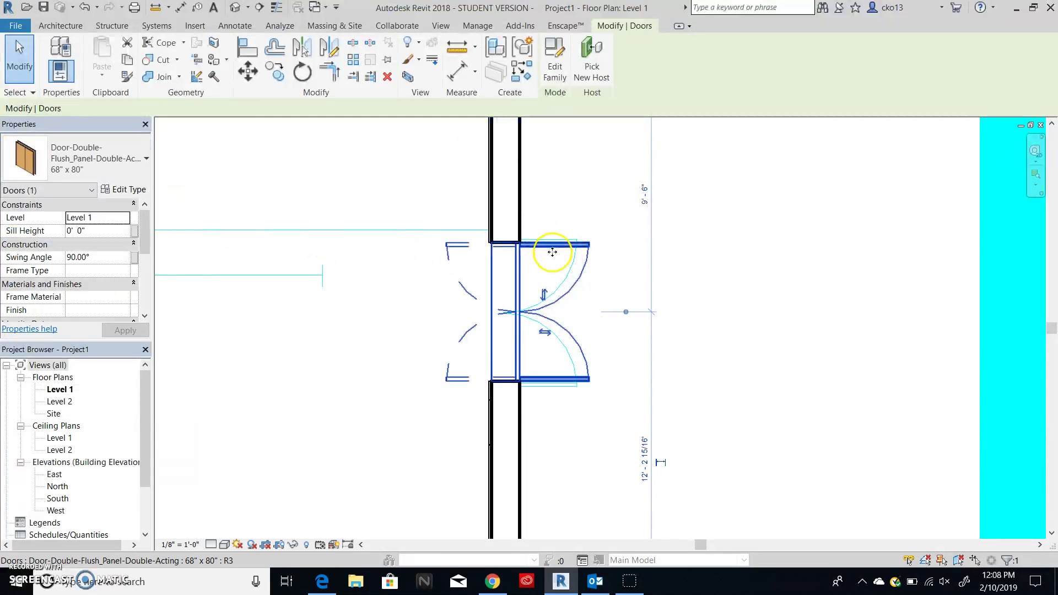
key(Delete)
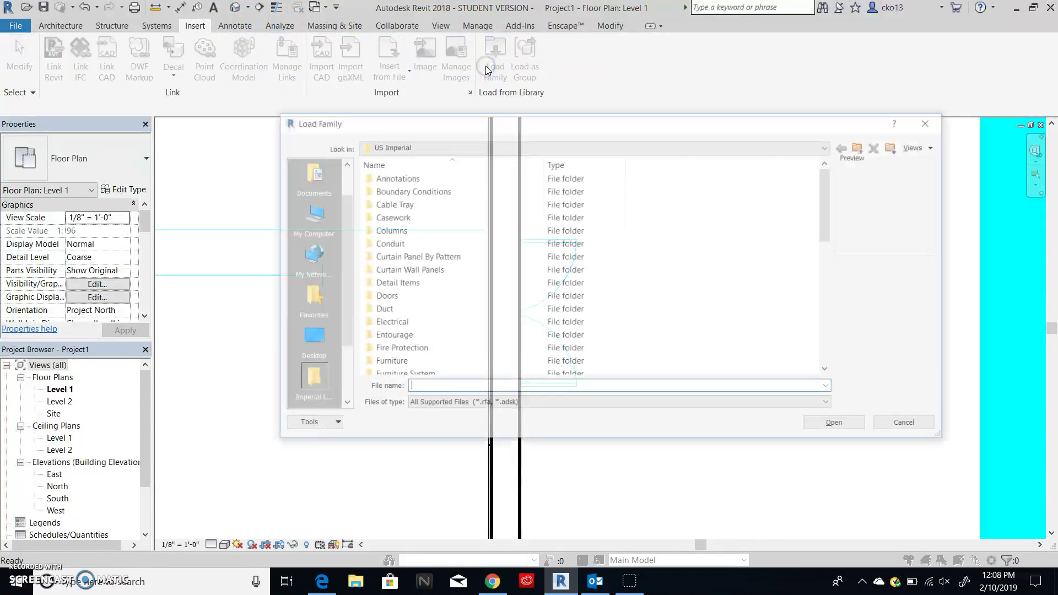
Load Door-Double-Flush_Panel.rfa from the Doors folder, accepting its door type.
double_click(408, 296)
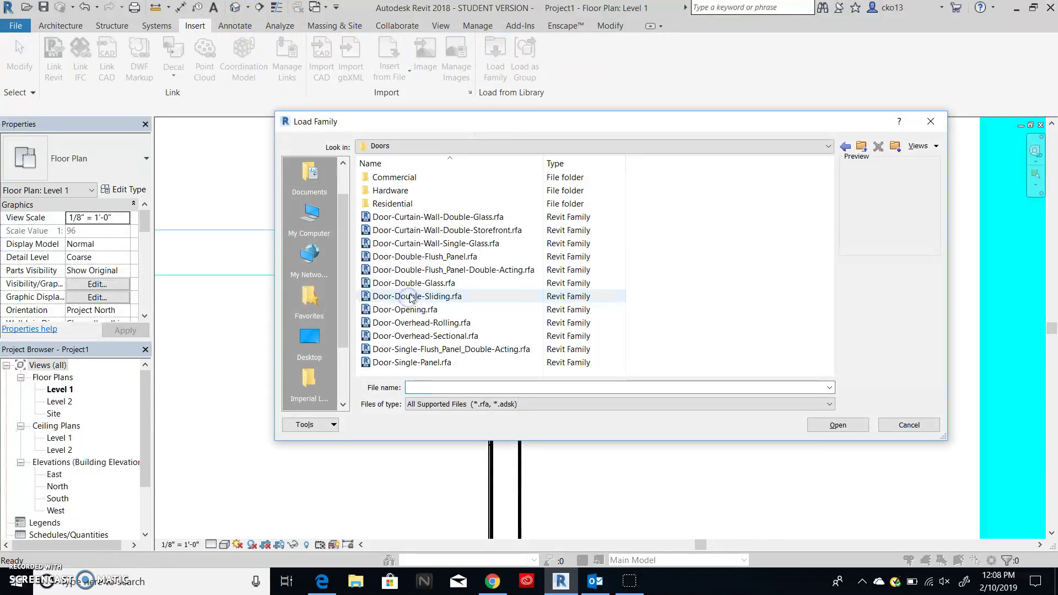
click(451, 271)
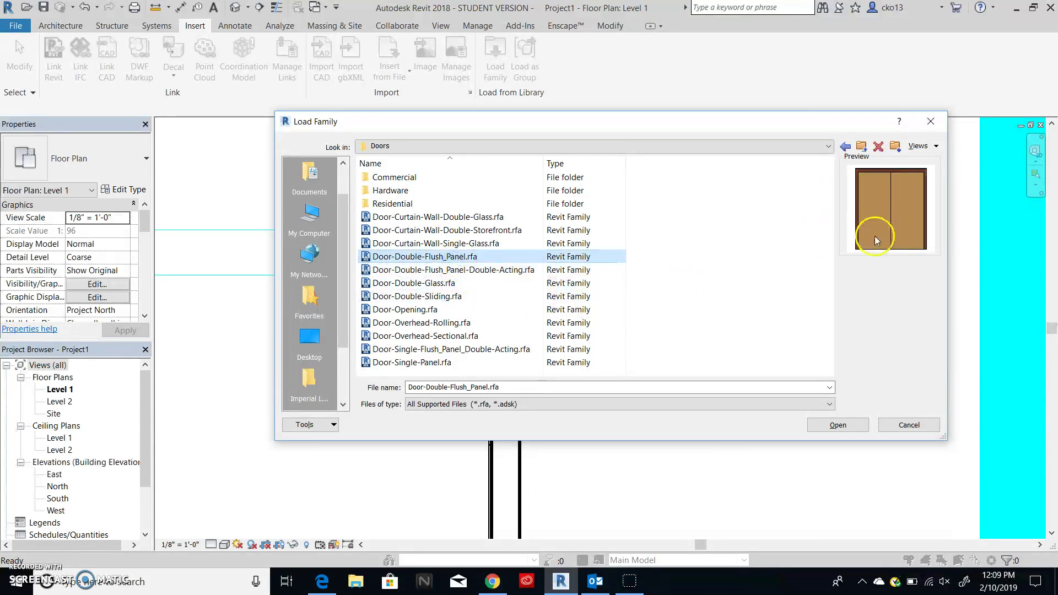
click(835, 425)
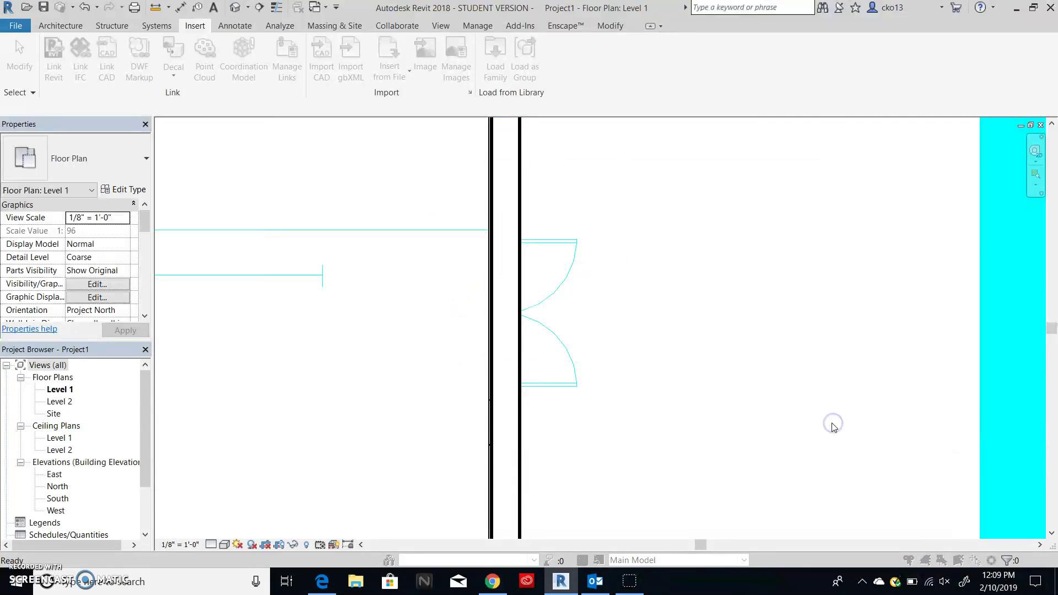
click(610, 364)
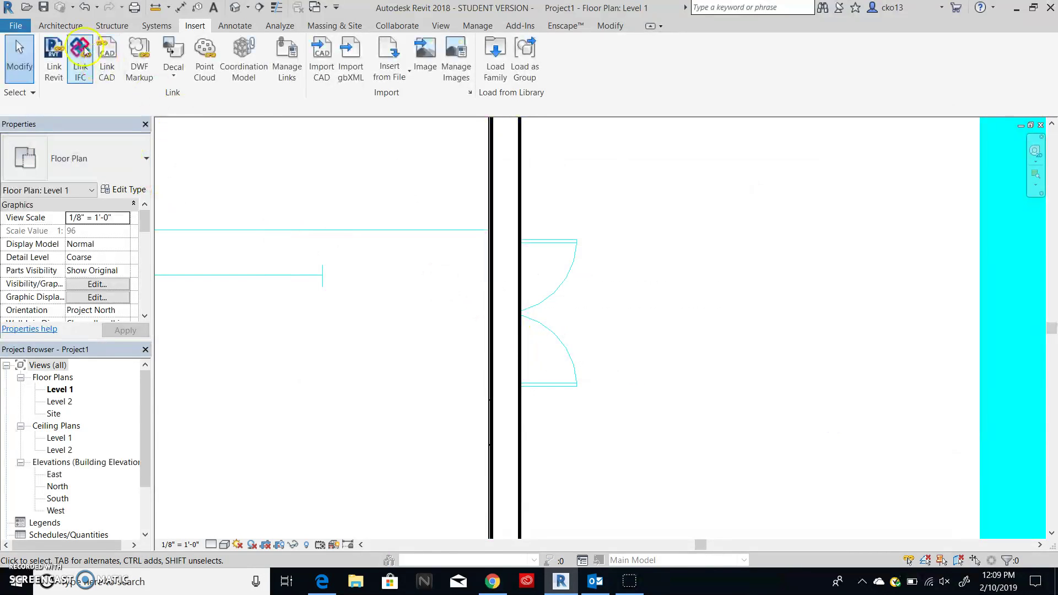
click(63, 29)
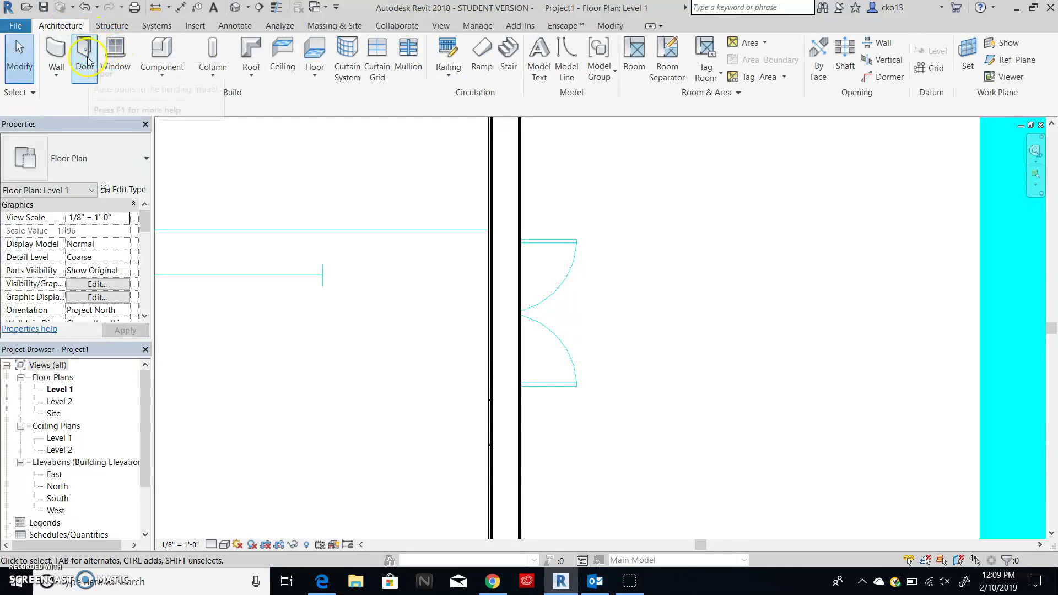
Place a 68" x 80" Door-Double-Flush_Panel door in the right exterior wall at the double-door swing.
click(85, 58)
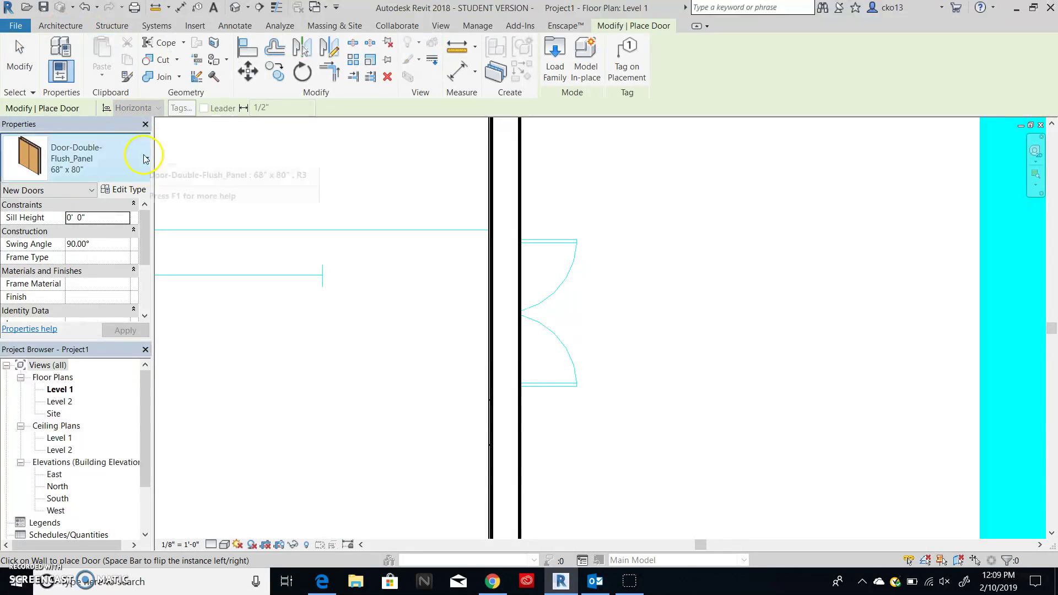
click(520, 312)
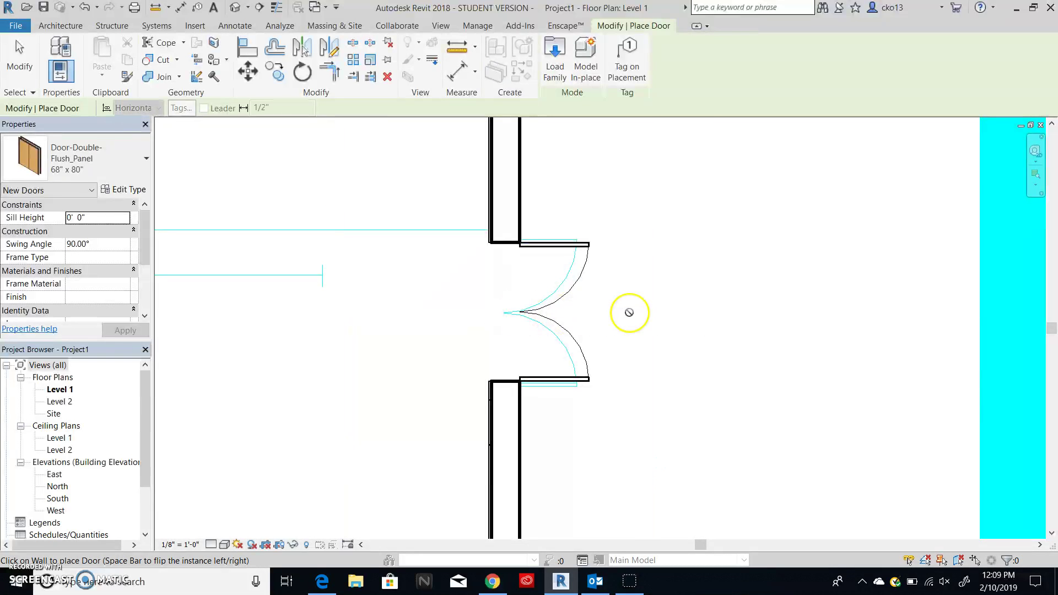
key(Escape)
scroll(496, 292, down, 5)
middle_drag(432, 284, 379, 315)
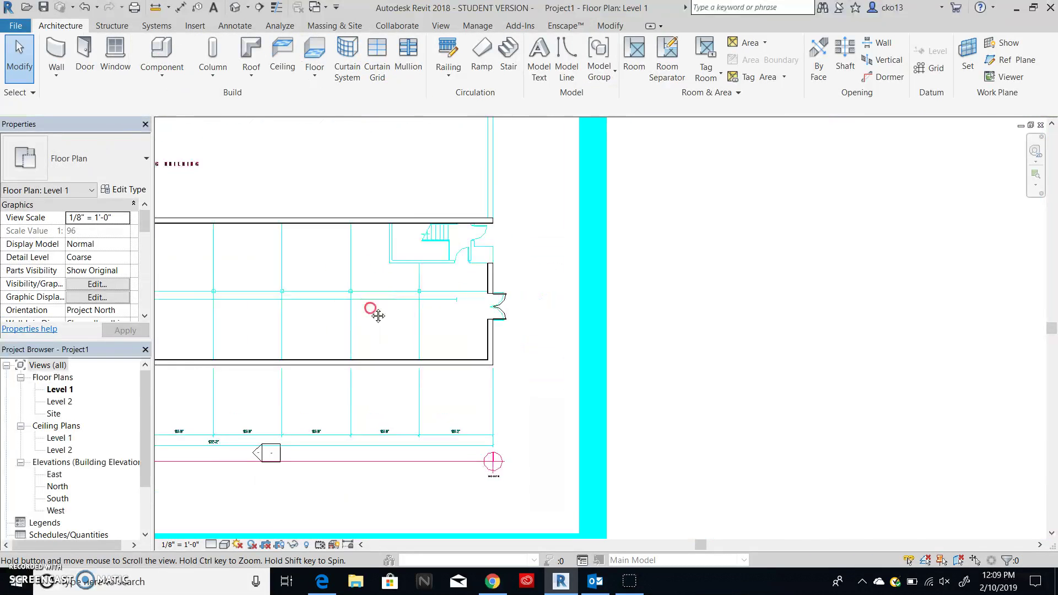
scroll(671, 274, down, 3)
scroll(633, 284, down, 1)
scroll(701, 229, up, 4)
scroll(697, 227, up, 2)
middle_drag(686, 225, 586, 283)
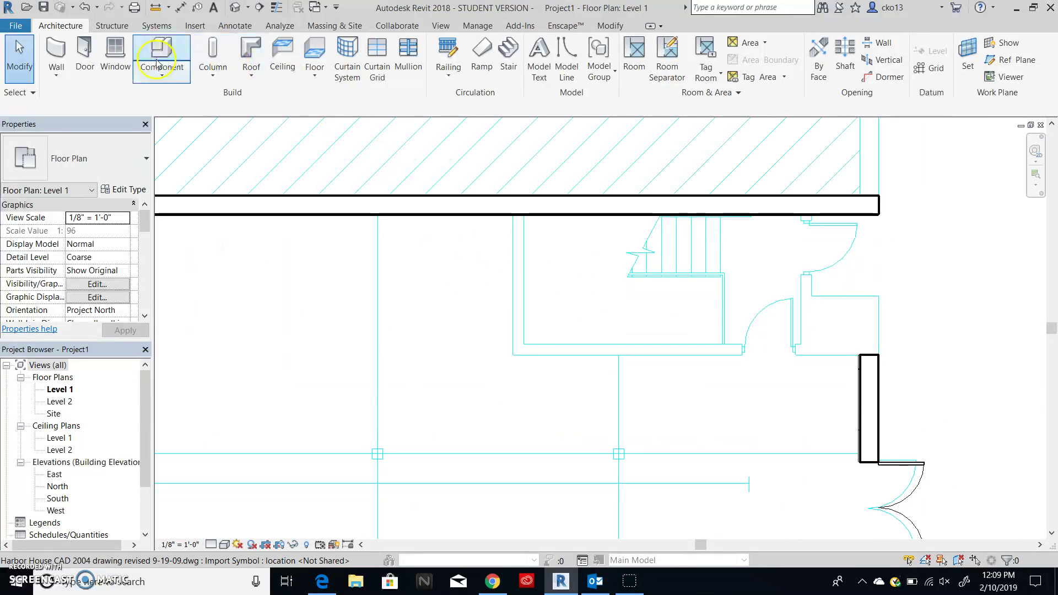
Draw a 7'-6" Generic - 8" wall dropping down from the top wall.
click(57, 52)
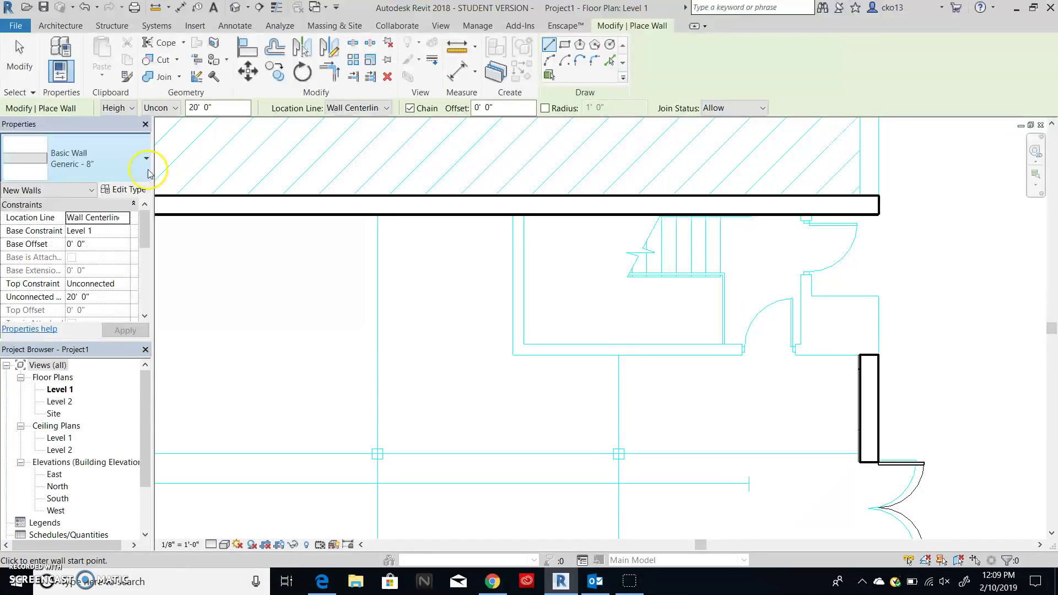
click(148, 160)
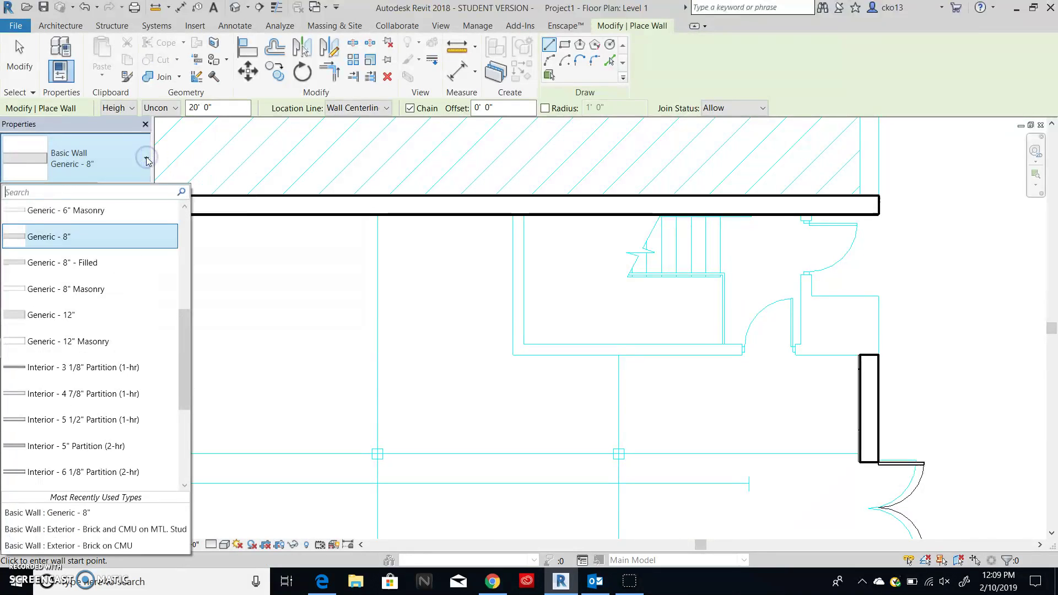
click(121, 194)
click(84, 236)
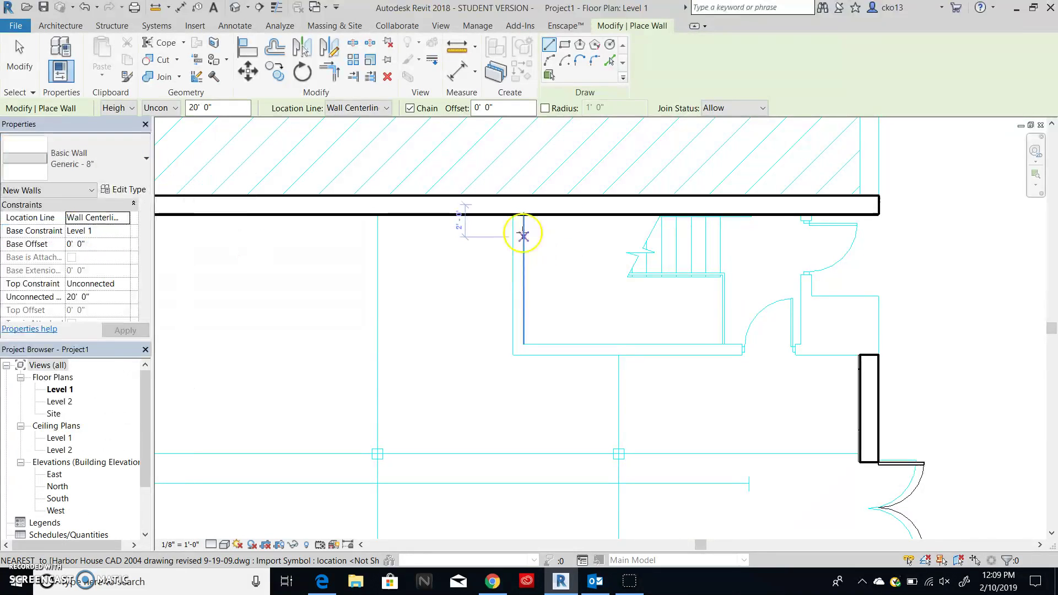
click(516, 216)
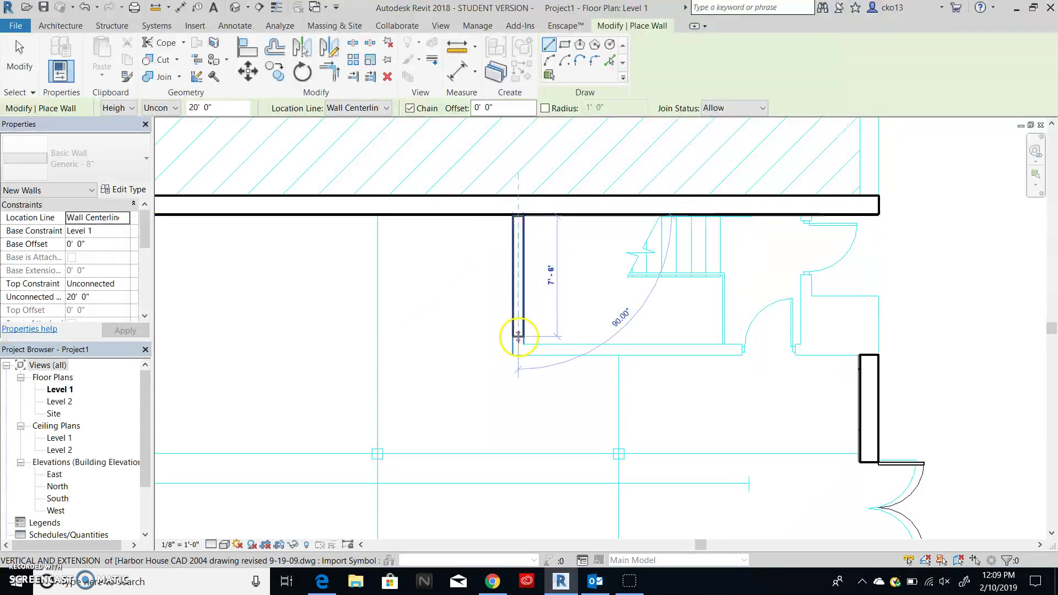
click(515, 353)
key(Escape)
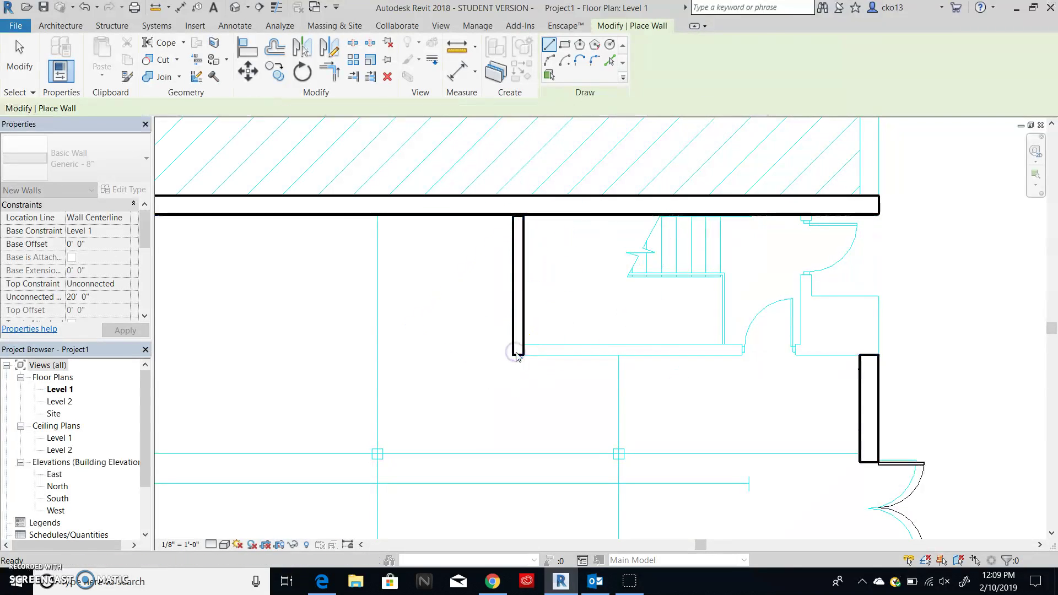
Draw a 17'-6" Generic - 8" wall running right beneath the stairs.
click(524, 349)
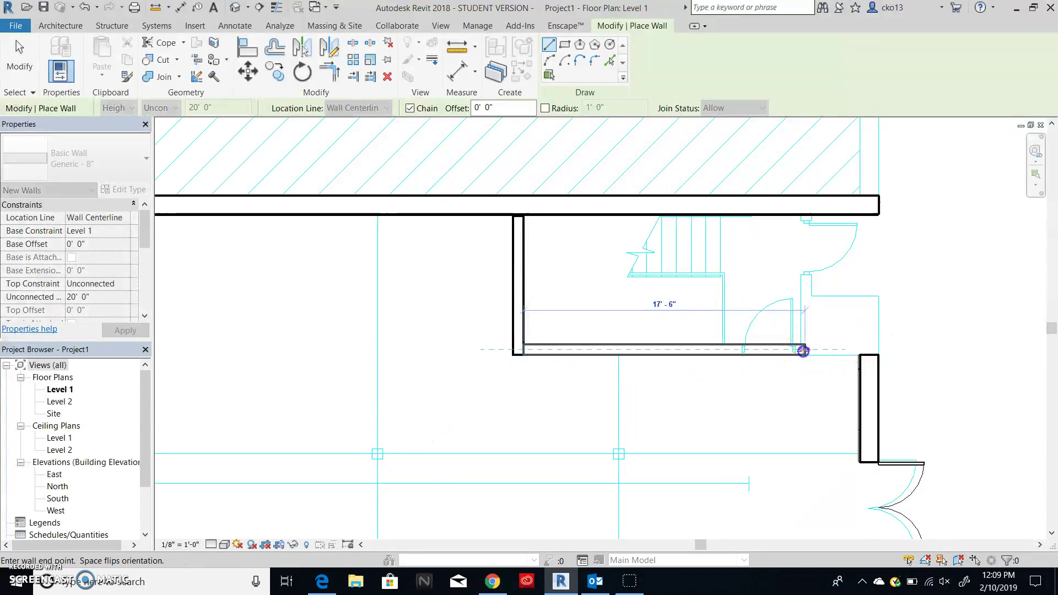
click(804, 351)
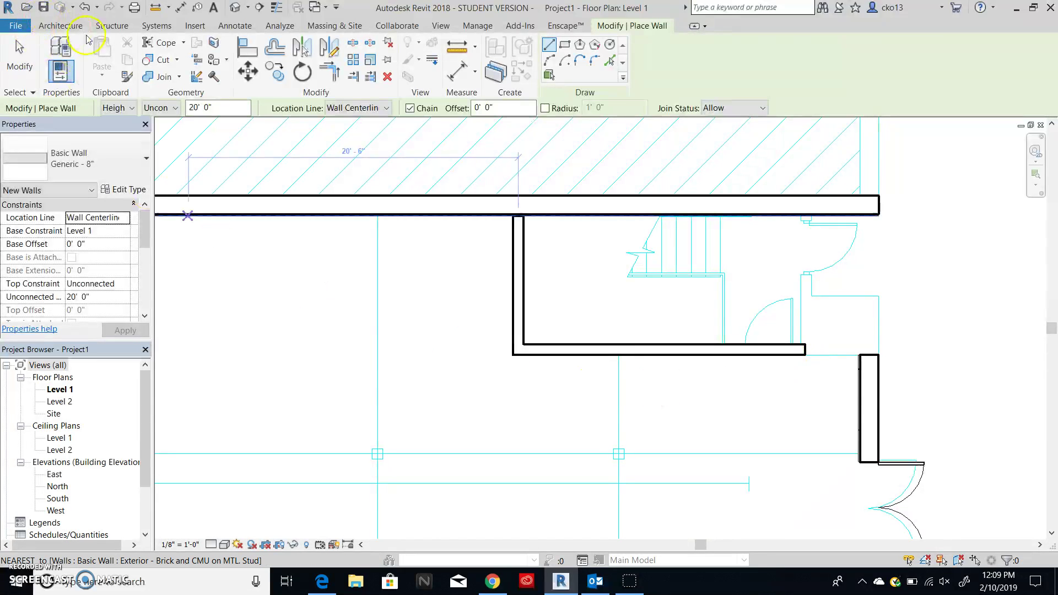
click(81, 29)
click(85, 55)
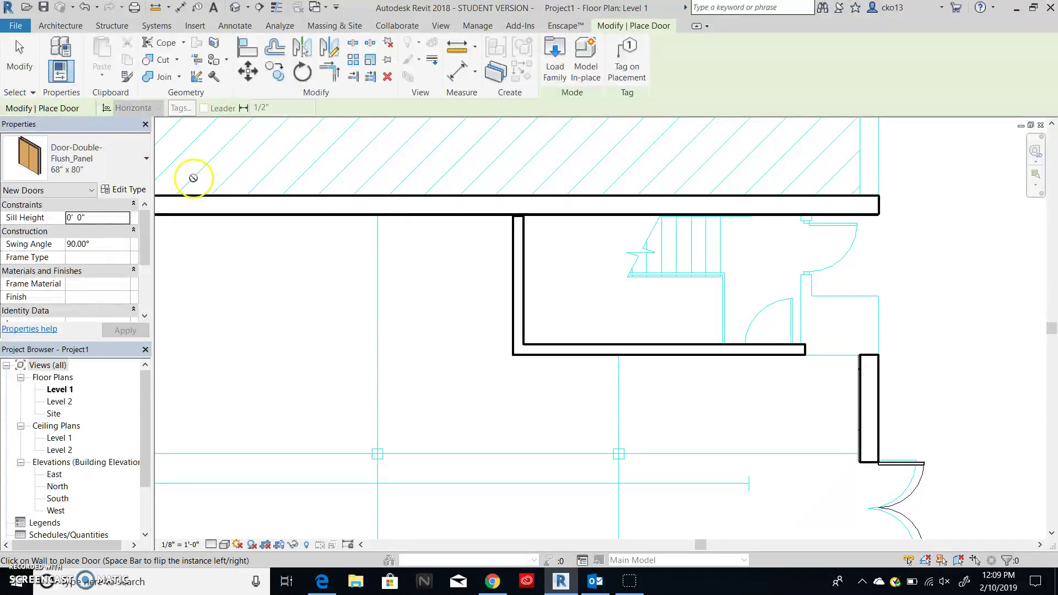
Place a Single-Flush 36" x 84" door in the new wall beneath the stairs and nudge it right.
click(145, 158)
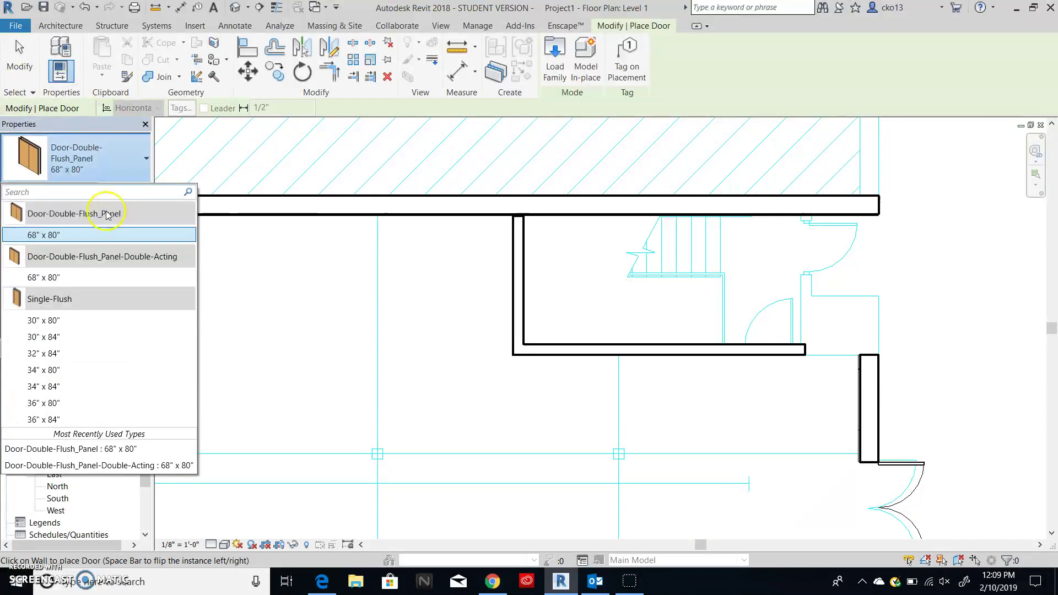
click(85, 278)
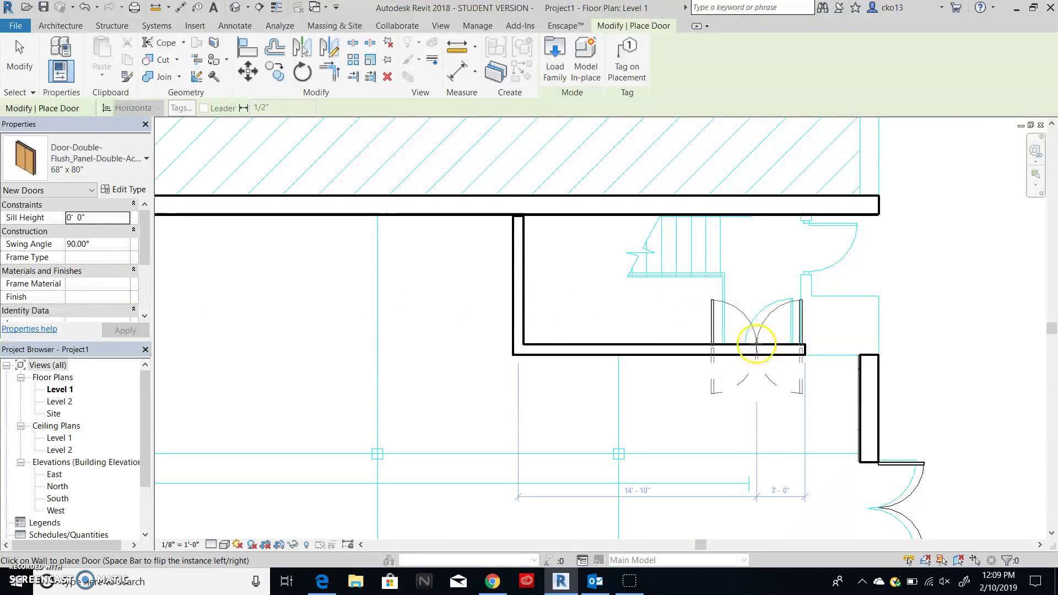
click(145, 158)
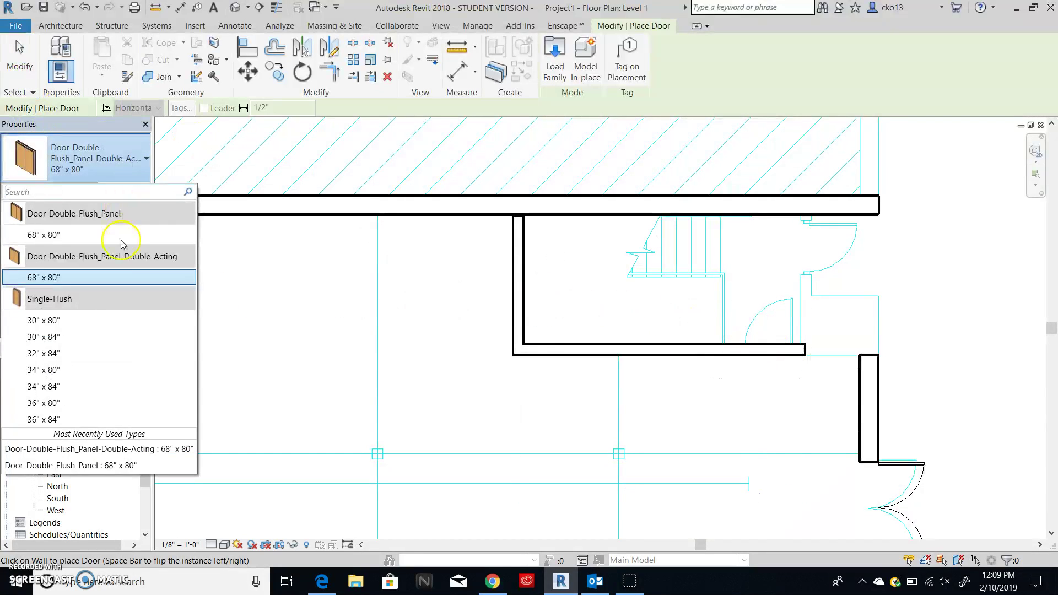
click(66, 421)
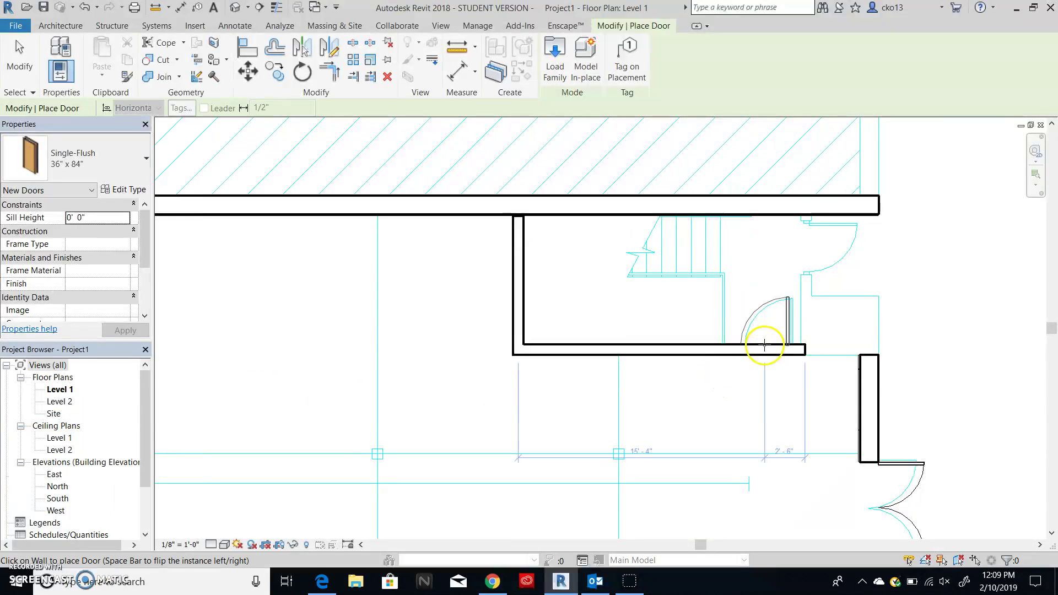
scroll(797, 307, up, 2)
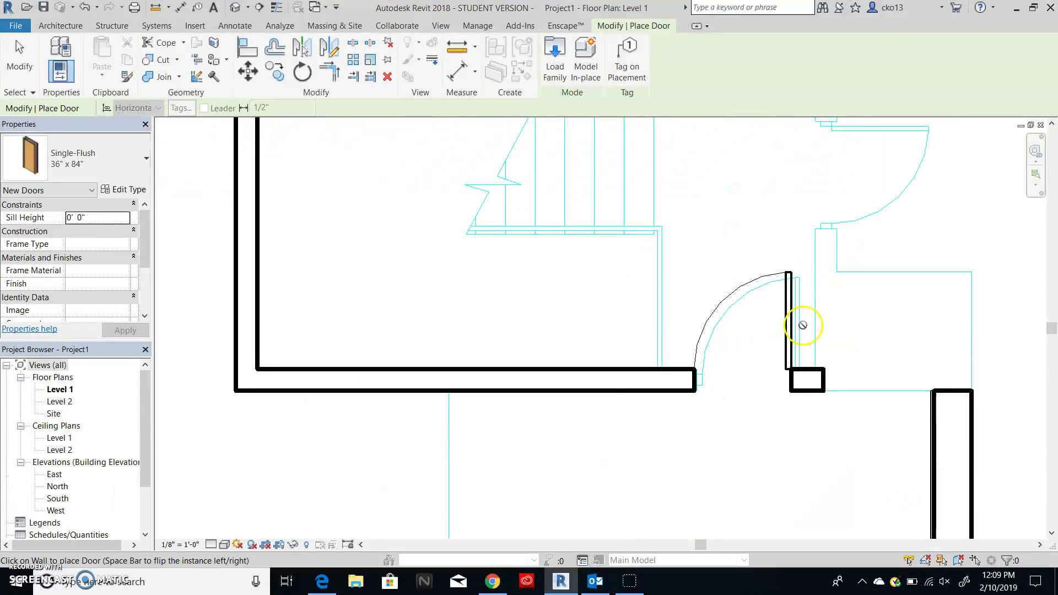
scroll(800, 320, up, 3)
click(774, 331)
key(Escape)
key(Escape)
click(774, 330)
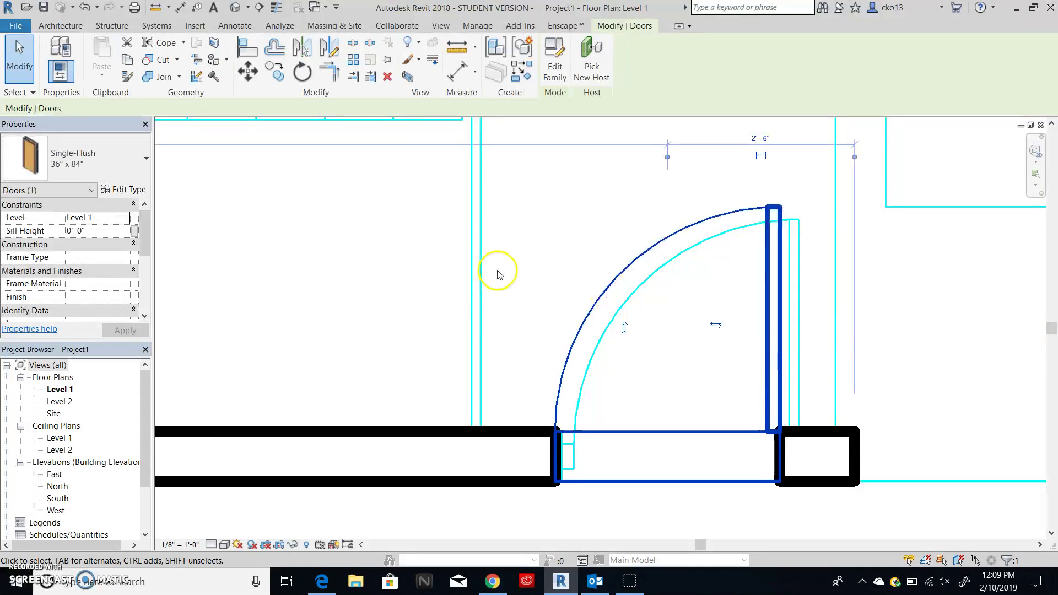
key(Right)
key(Right)
key(Right)
key(Right)
key(Right)
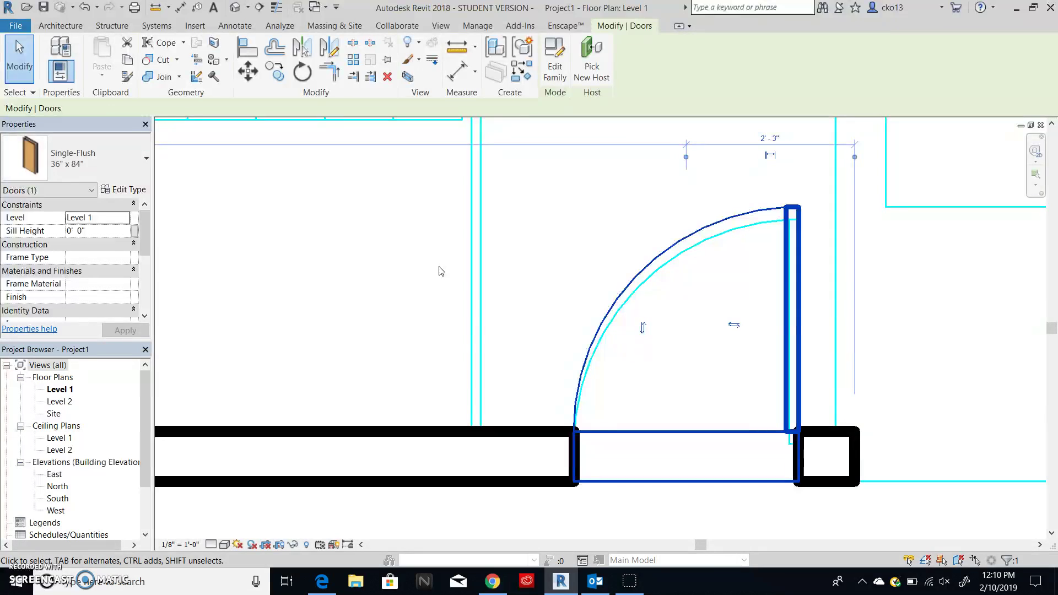
click(441, 273)
scroll(447, 279, down, 4)
Start a wall using the Interior - 4 7/8" Partition (1-hr) wall type.
scroll(446, 279, down, 3)
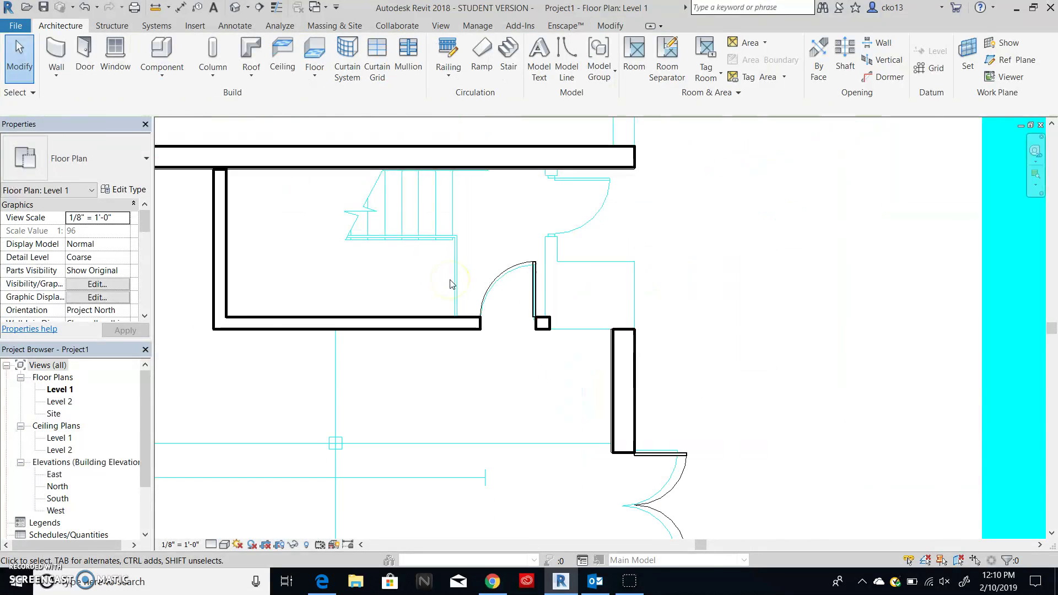
scroll(409, 336, down, 3)
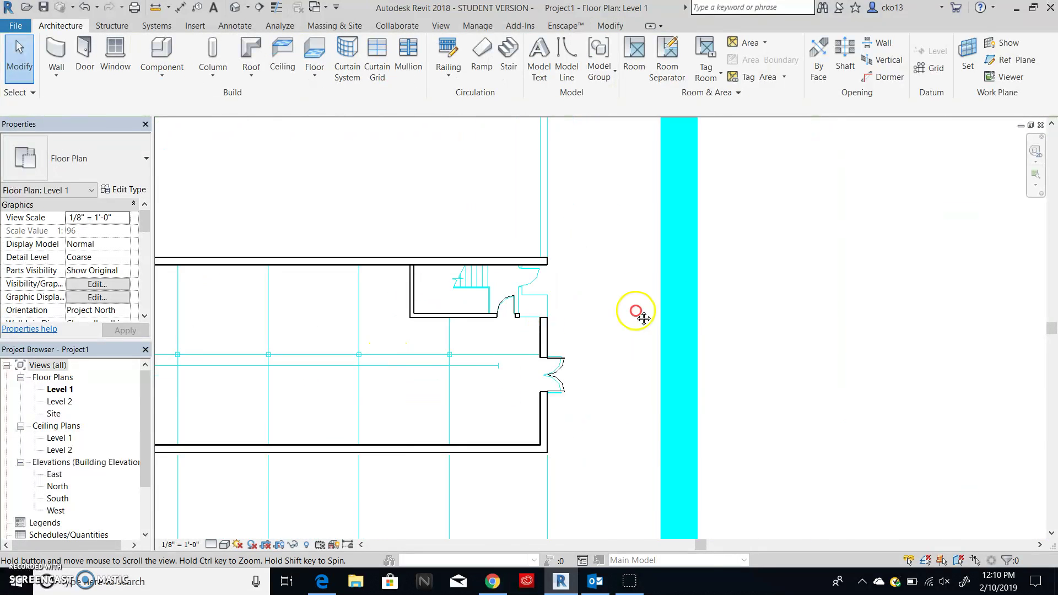
middle_drag(702, 307, 912, 244)
scroll(912, 244, down, 2)
middle_drag(572, 402, 473, 371)
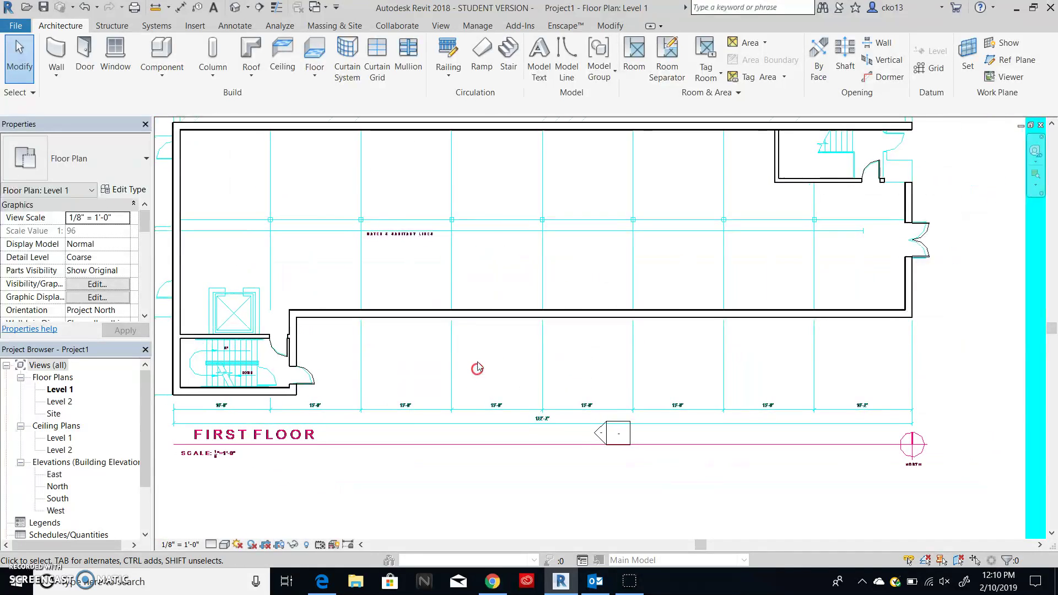
scroll(397, 188, up, 4)
scroll(396, 205, up, 1)
middle_drag(396, 205, 467, 349)
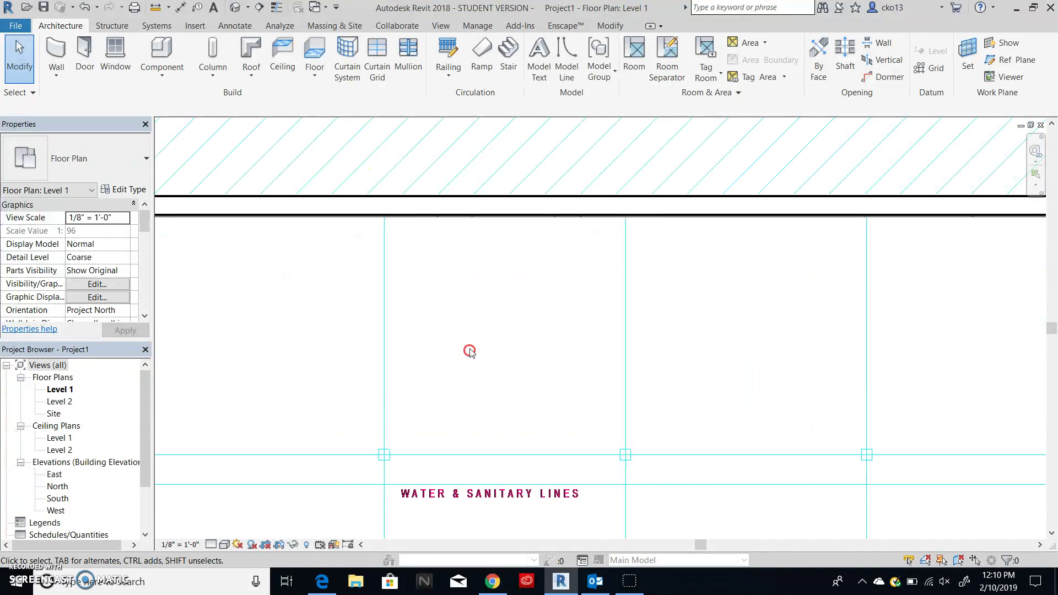
scroll(467, 349, up, 2)
click(57, 47)
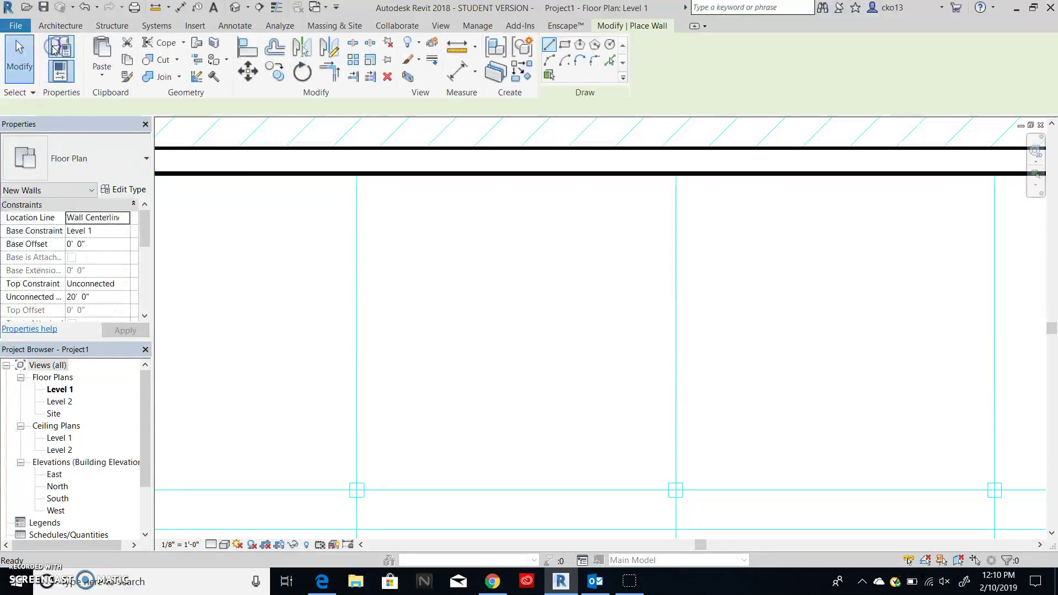
click(143, 159)
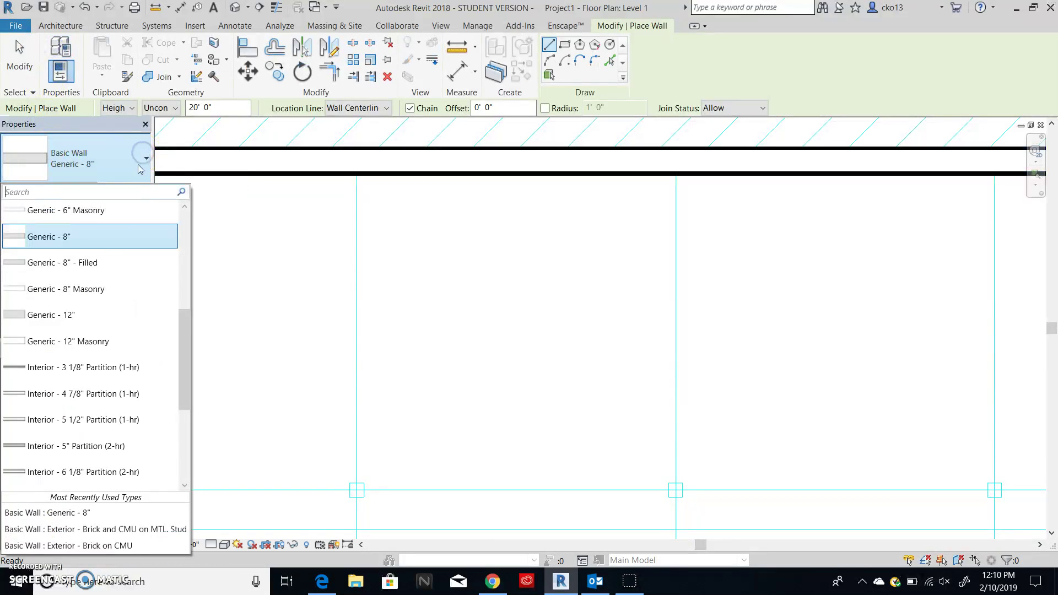
scroll(66, 298, up, 3)
scroll(39, 308, up, 2)
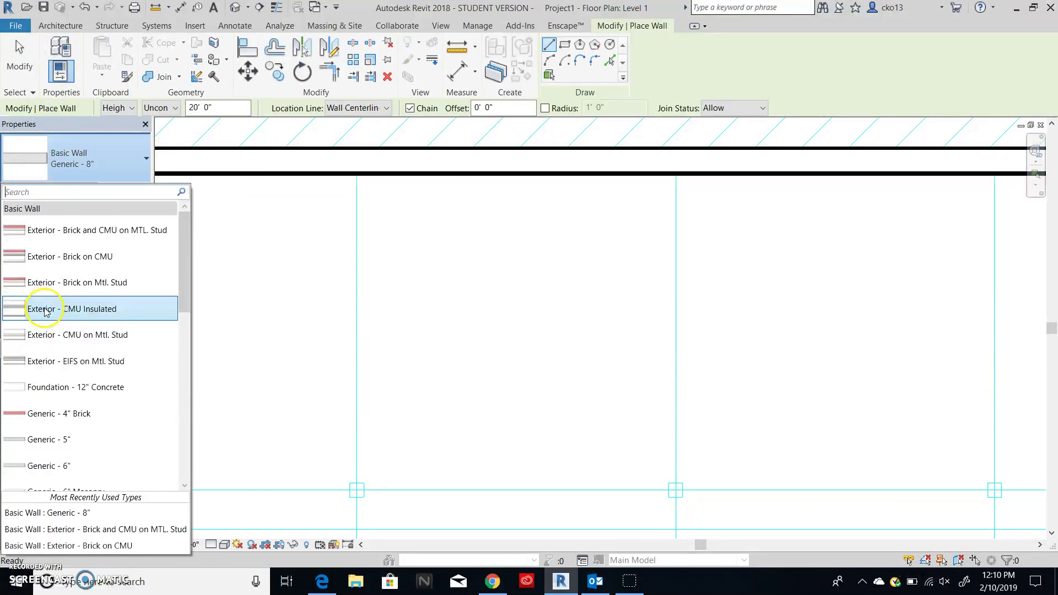
scroll(52, 331, down, 1)
scroll(60, 364, up, 1)
scroll(71, 288, down, 2)
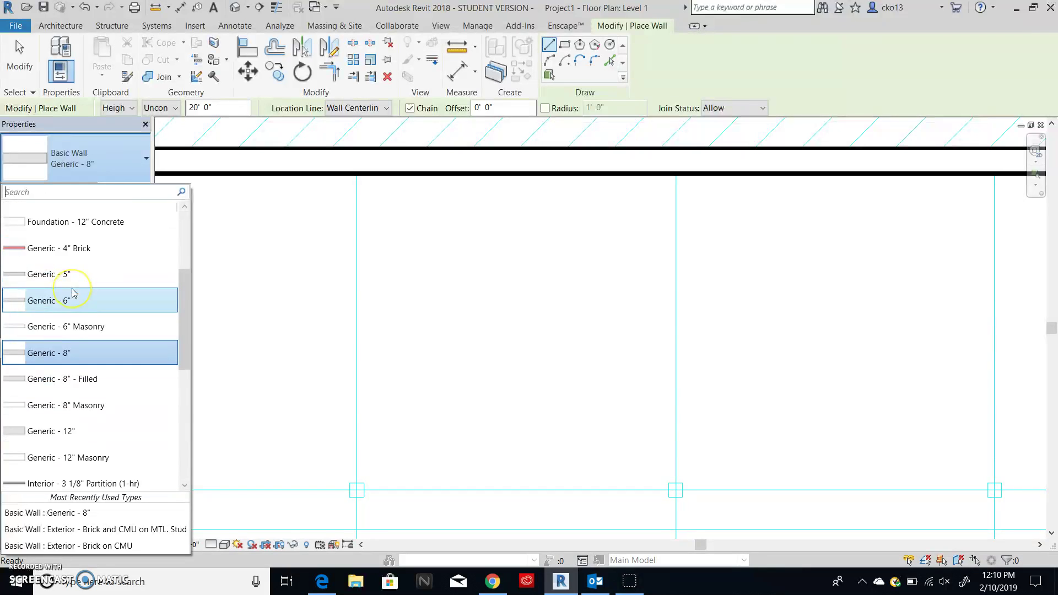
scroll(71, 291, down, 2)
scroll(73, 292, down, 2)
click(76, 286)
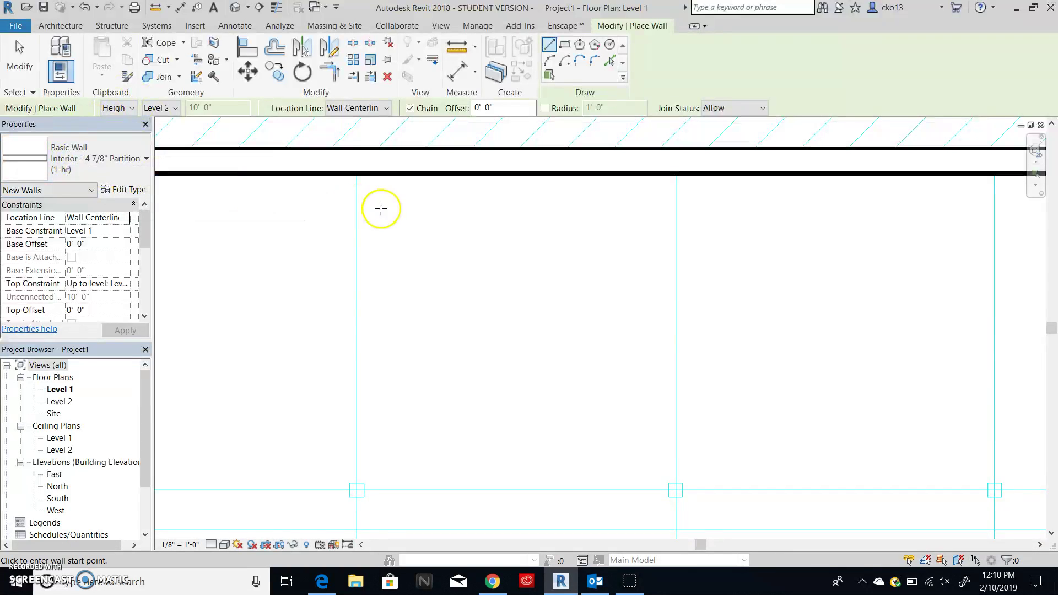
Draw a partition wall about 13'-6" down from the top exterior wall.
click(413, 176)
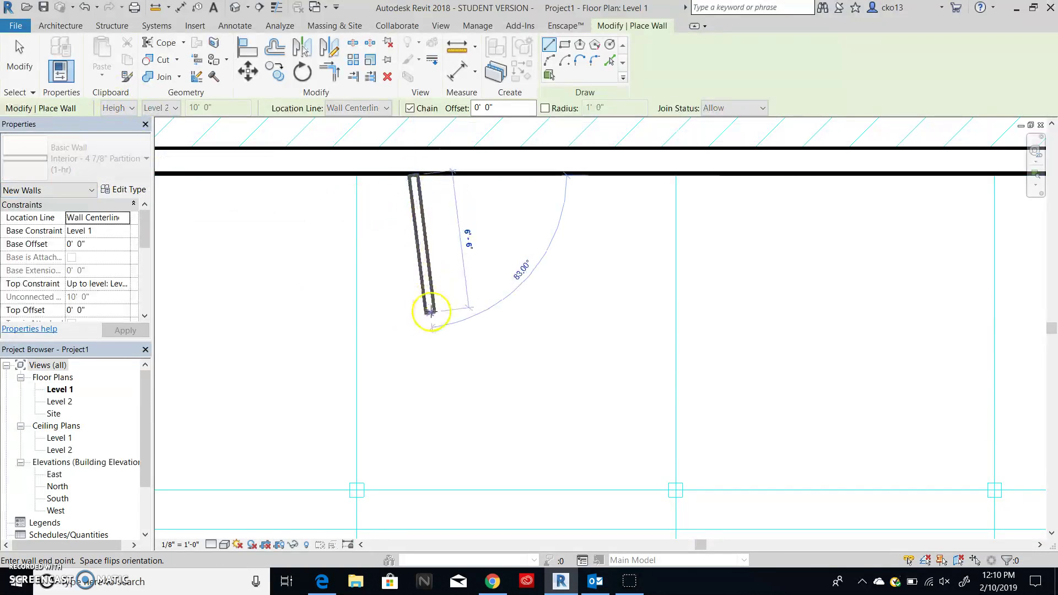
scroll(416, 421, down, 1)
scroll(419, 420, down, 1)
middle_drag(420, 392, 417, 296)
click(416, 294)
scroll(416, 294, up, 1)
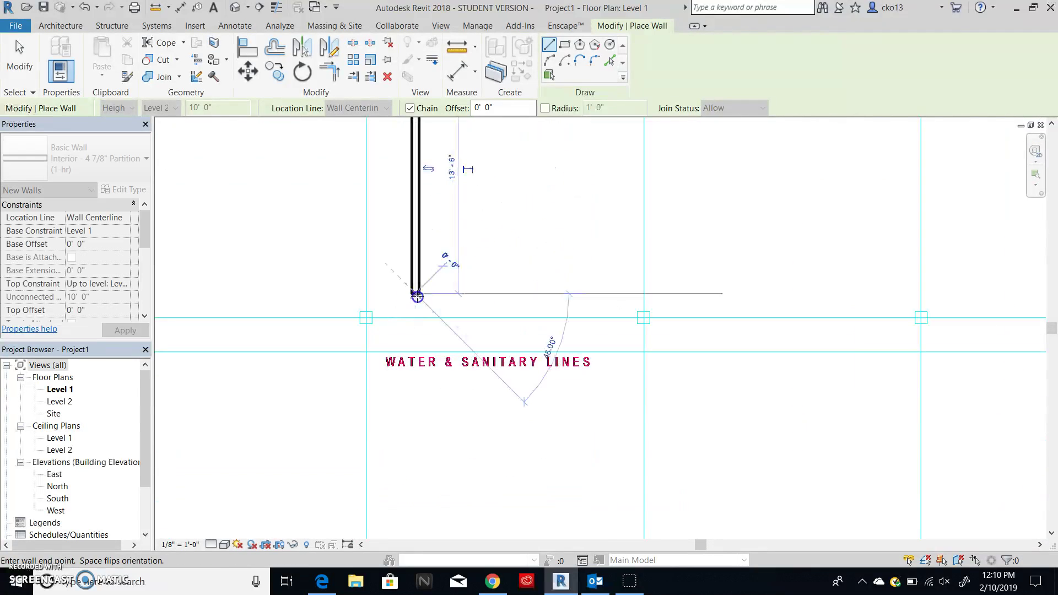
key(Escape)
Draw a 14'-0" horizontal partition and a third wall back up to the top wall.
scroll(461, 171, down, 1)
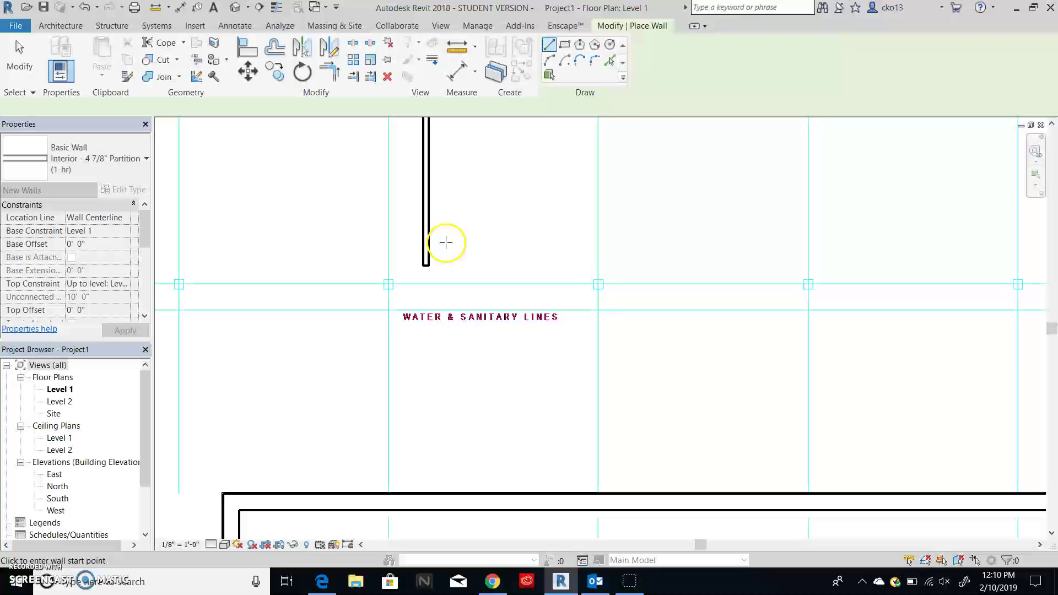
click(425, 264)
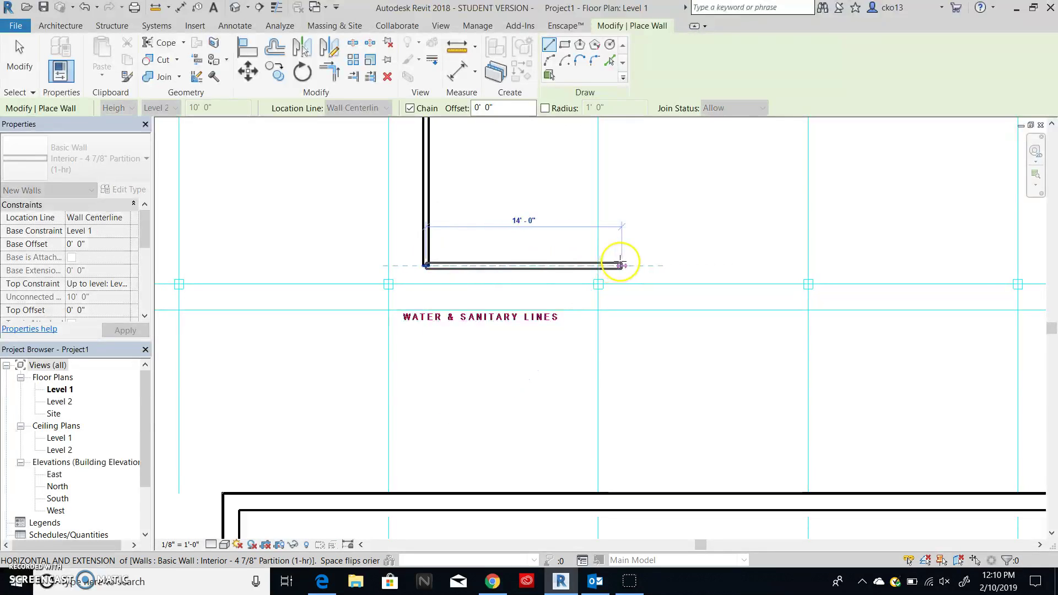
click(621, 264)
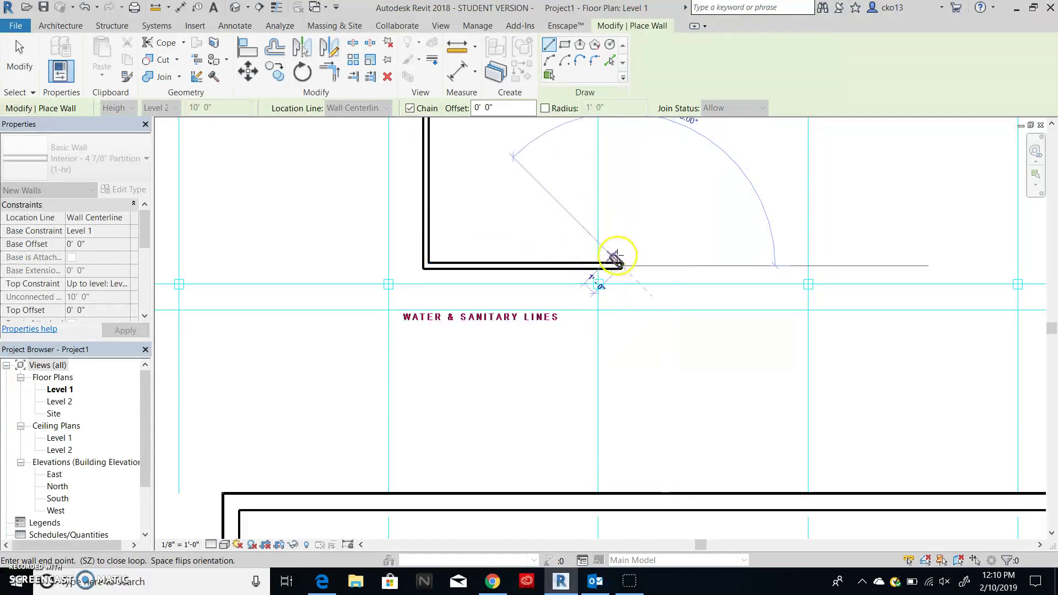
middle_drag(631, 161, 633, 320)
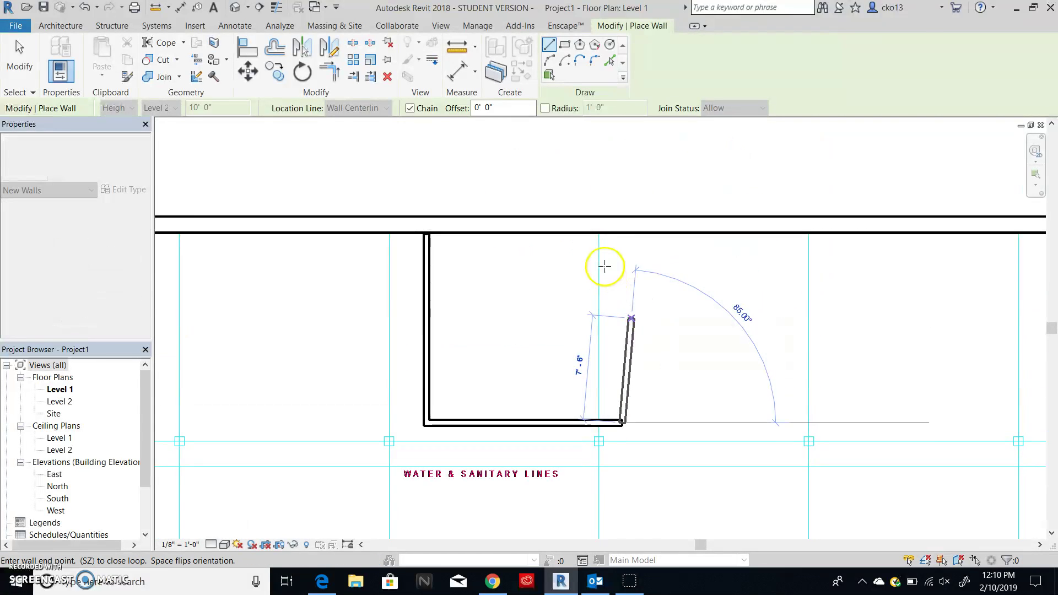
click(613, 236)
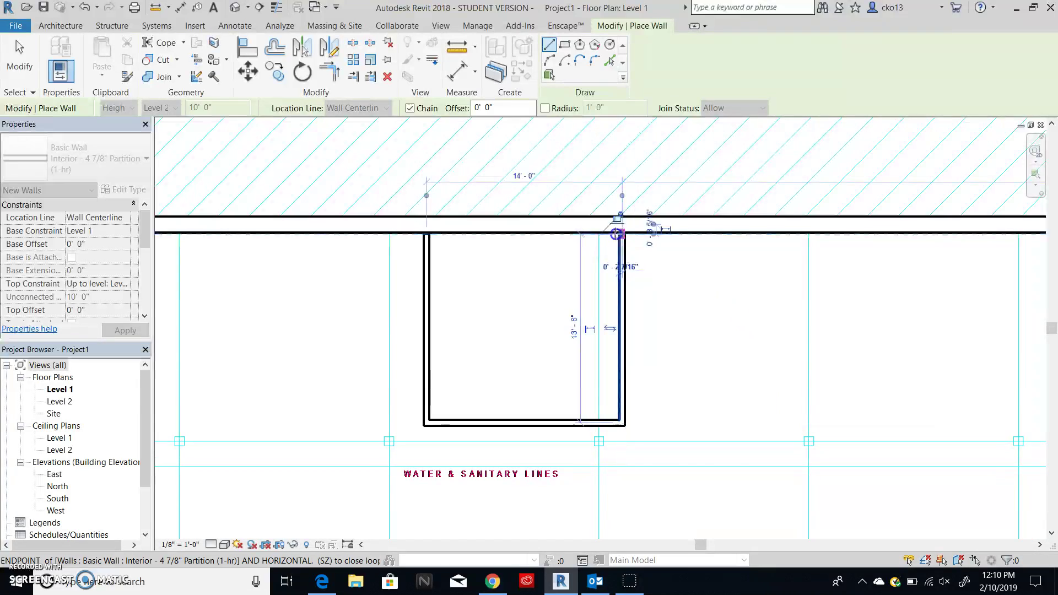
key(Escape)
key(Escape)
Drag the third partition's end onto the top exterior wall to join it.
scroll(634, 242, up, 2)
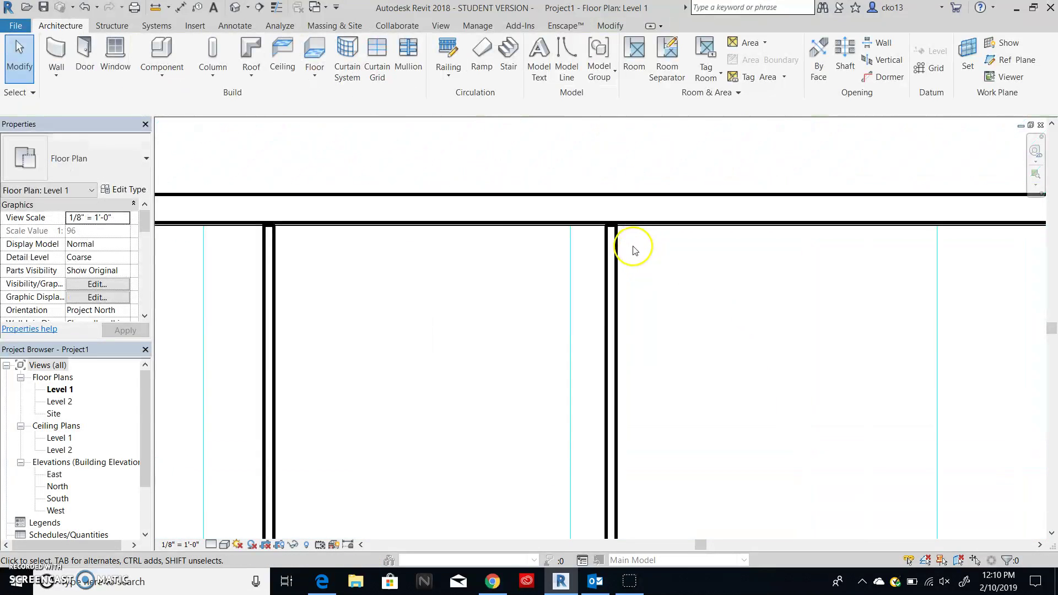
click(613, 236)
scroll(629, 237, up, 3)
scroll(639, 243, up, 1)
drag(637, 243, 633, 227)
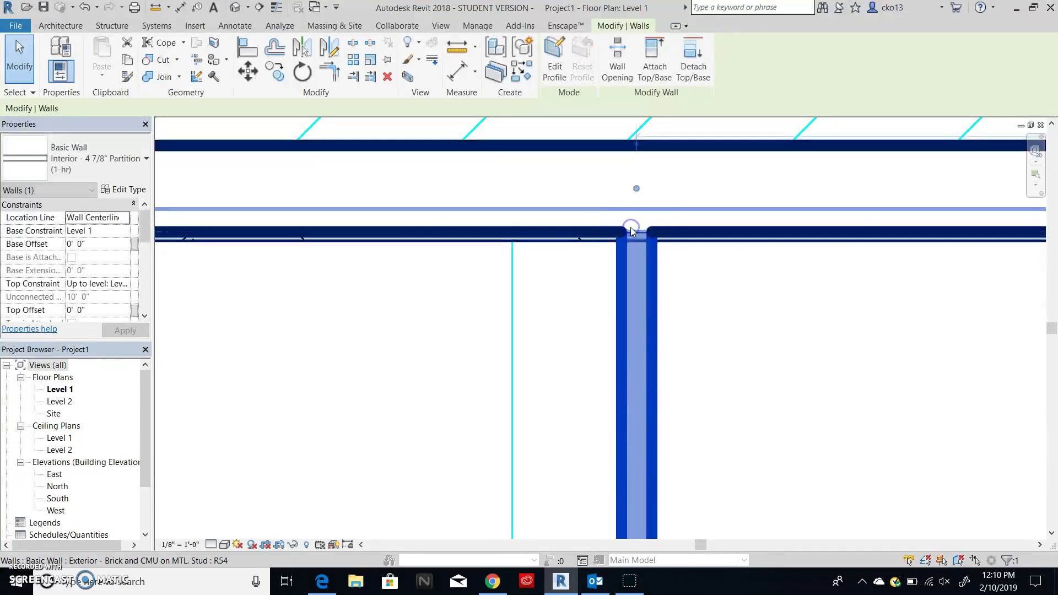
scroll(496, 325, down, 1)
click(401, 340)
scroll(375, 339, down, 2)
scroll(598, 315, down, 2)
scroll(546, 263, up, 1)
scroll(482, 282, up, 3)
scroll(480, 279, up, 2)
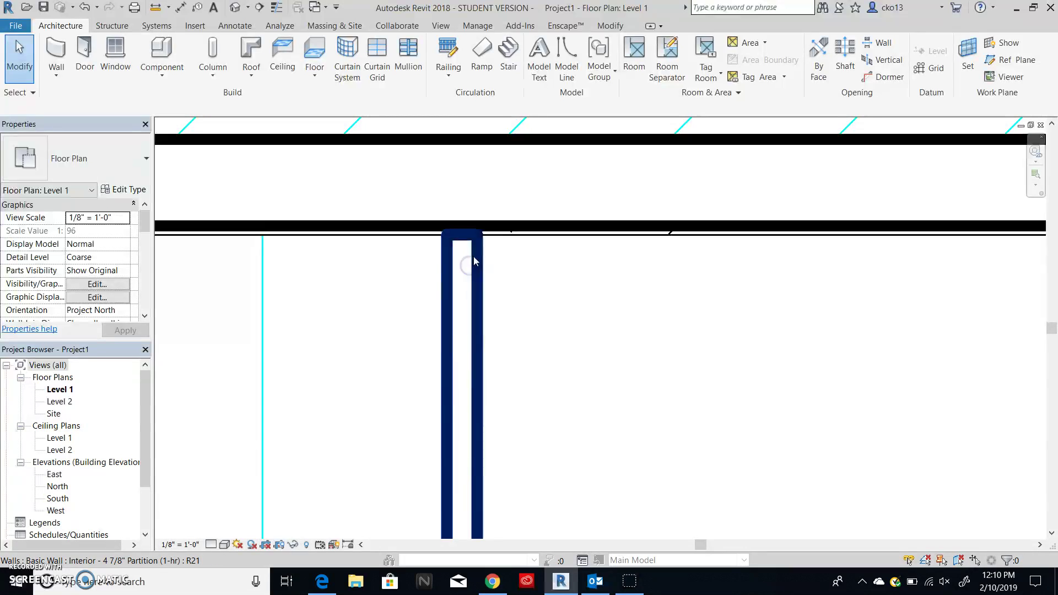
Extend the other partition wall's end up to join the top exterior wall.
click(468, 248)
drag(462, 234, 462, 225)
key(Escape)
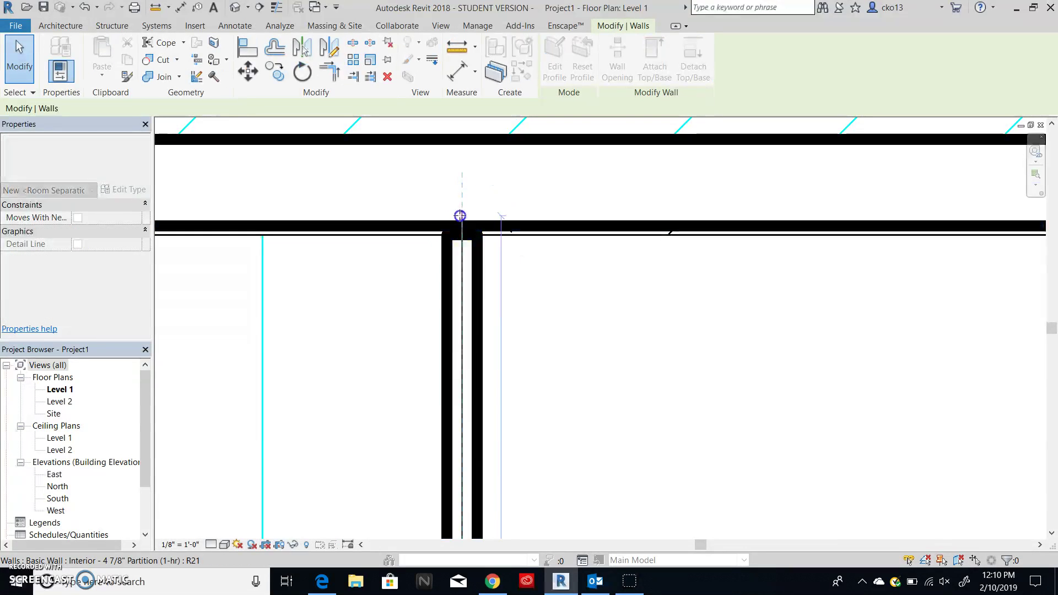
scroll(574, 296, down, 3)
scroll(603, 318, down, 2)
middle_drag(700, 357, 539, 238)
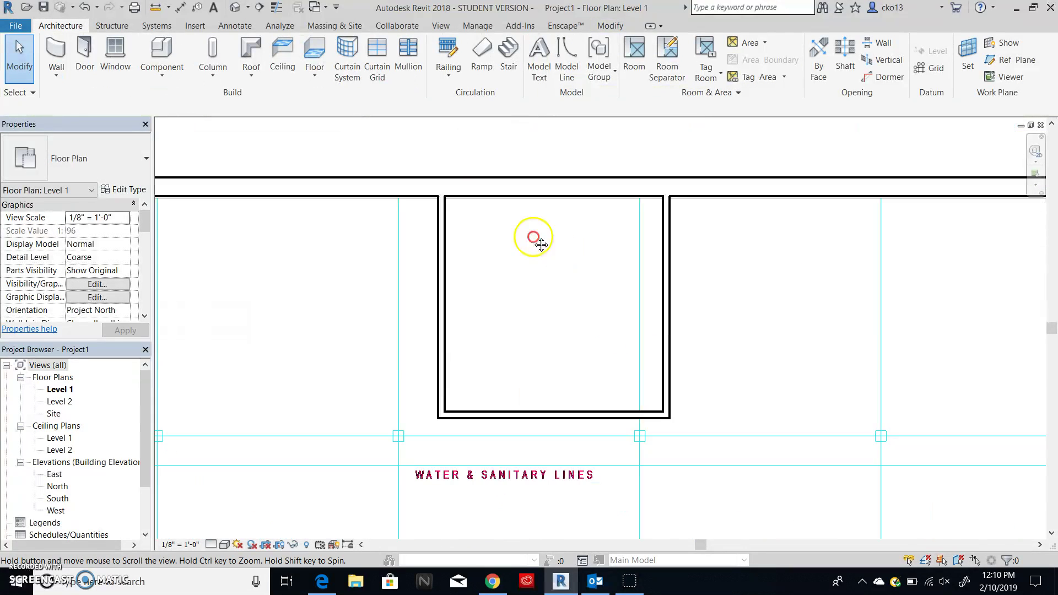
scroll(475, 248, down, 4)
scroll(475, 248, down, 1)
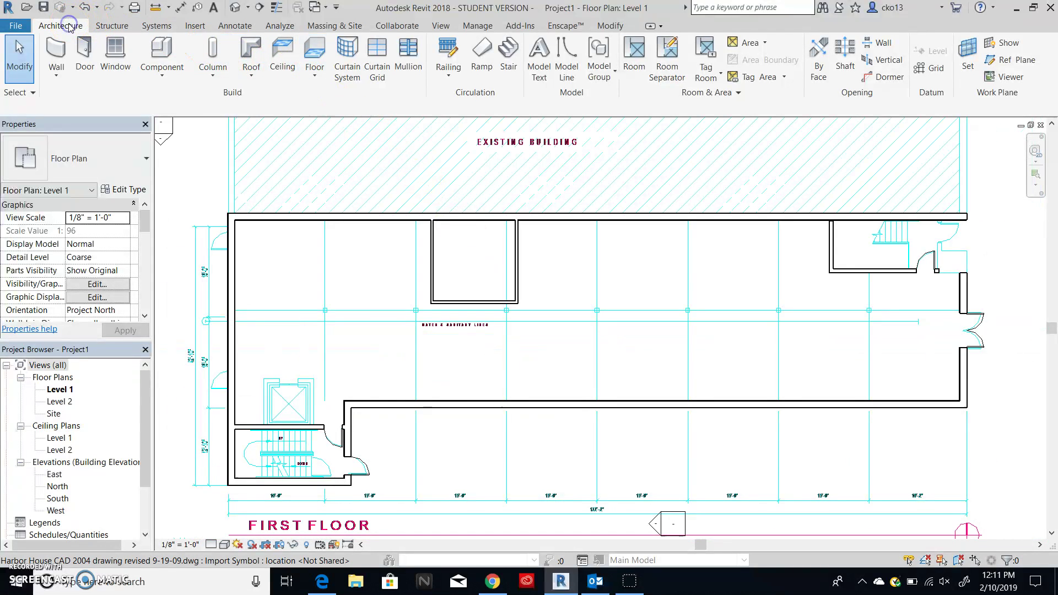
Place a room, tagged Room 1, inside the newly enclosed partitioned space.
click(630, 82)
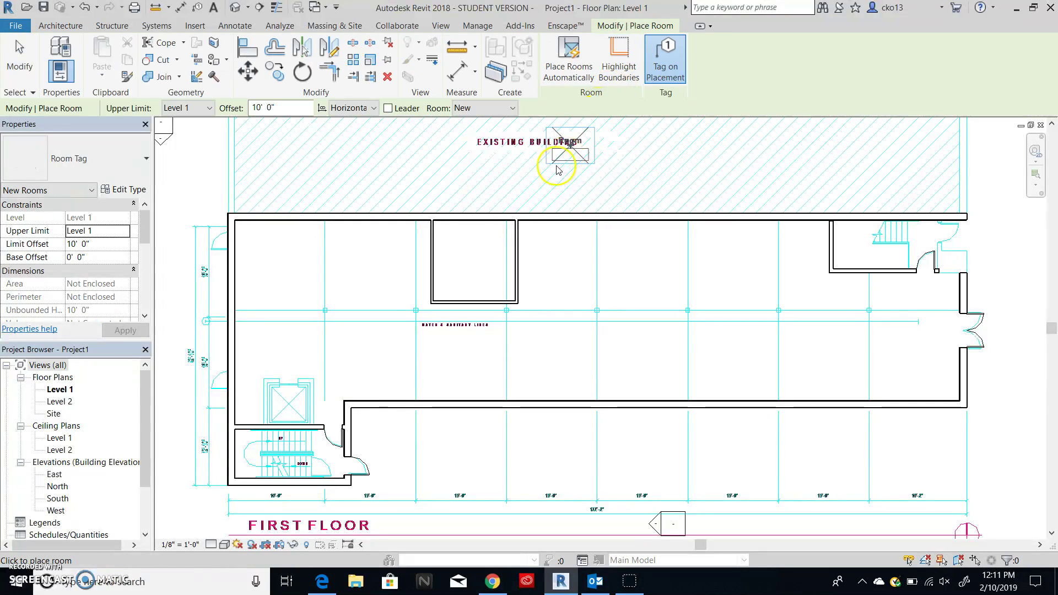
scroll(476, 262, up, 1)
scroll(475, 262, up, 1)
scroll(475, 259, up, 1)
click(475, 260)
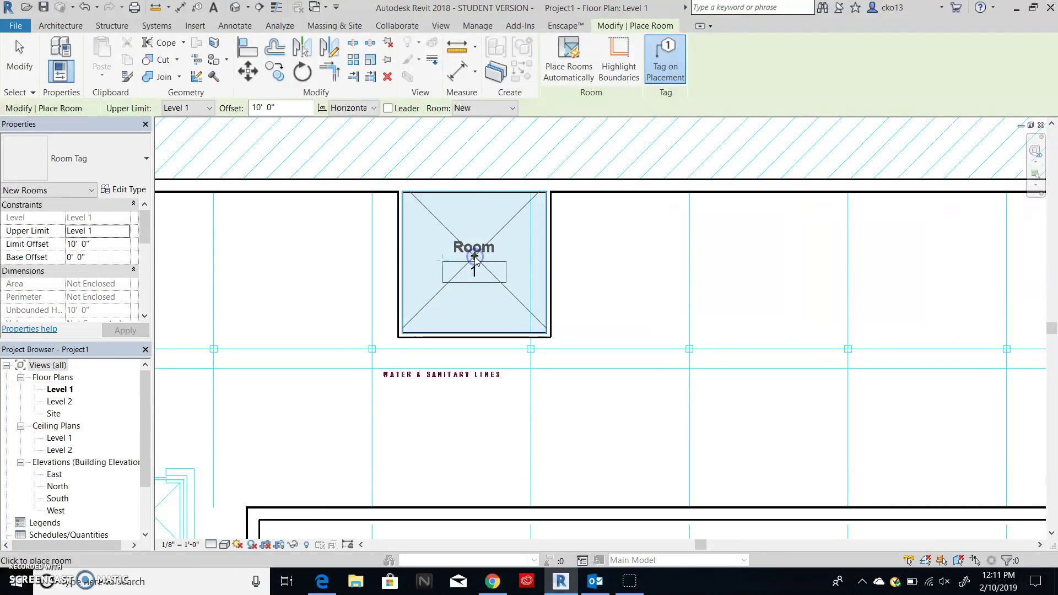
key(Escape)
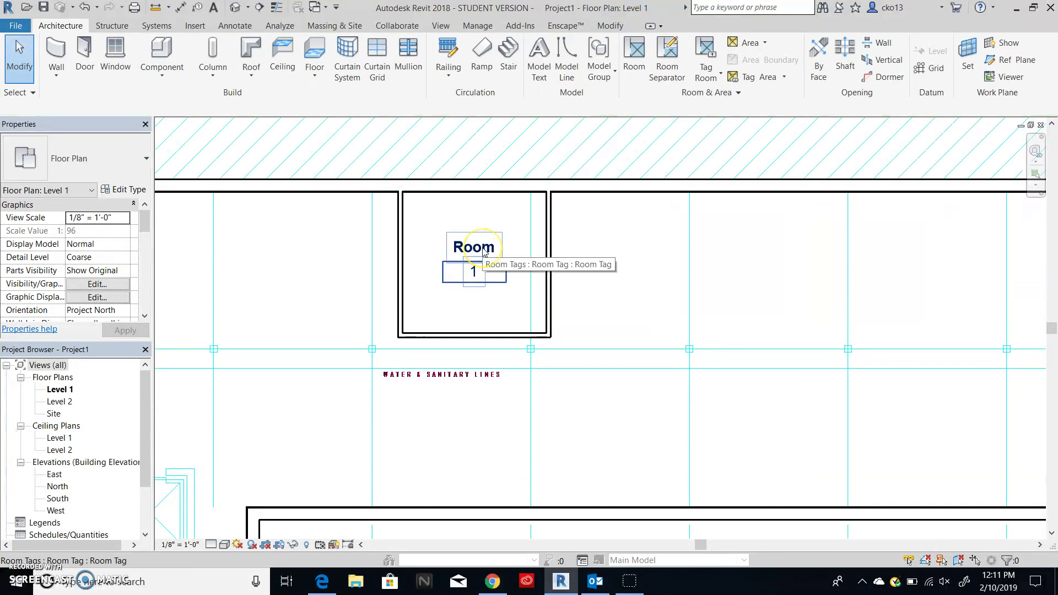
Enable Show Area in the room tag's type properties so it shows 182 SF.
click(477, 263)
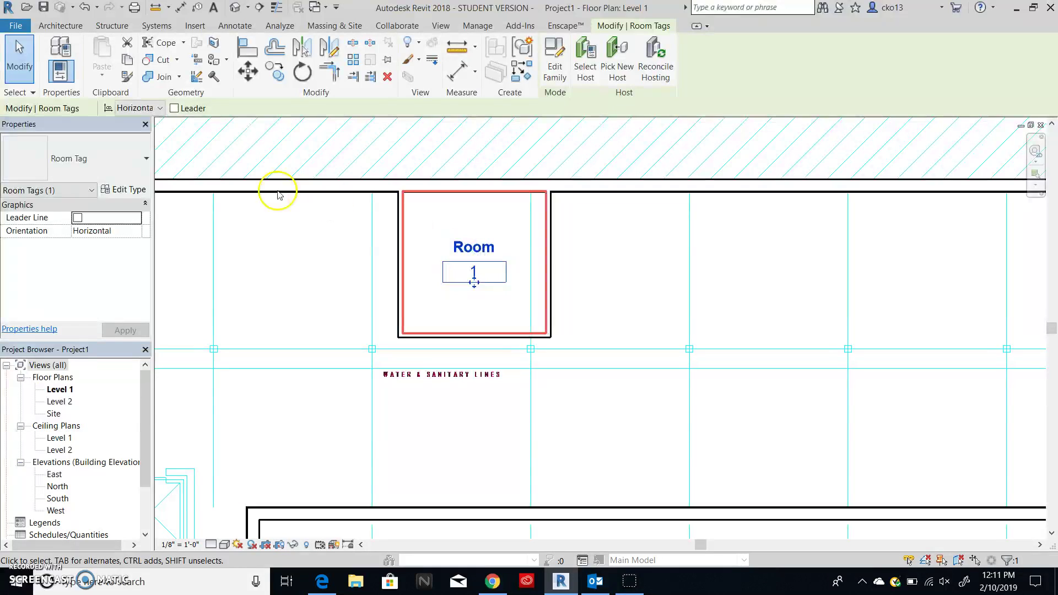
click(127, 189)
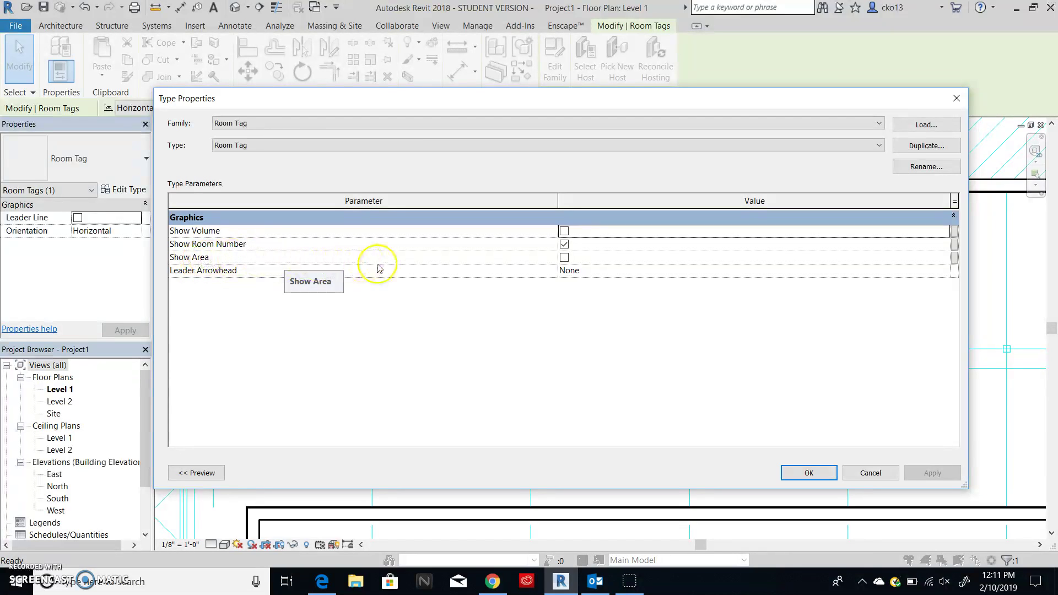
click(564, 259)
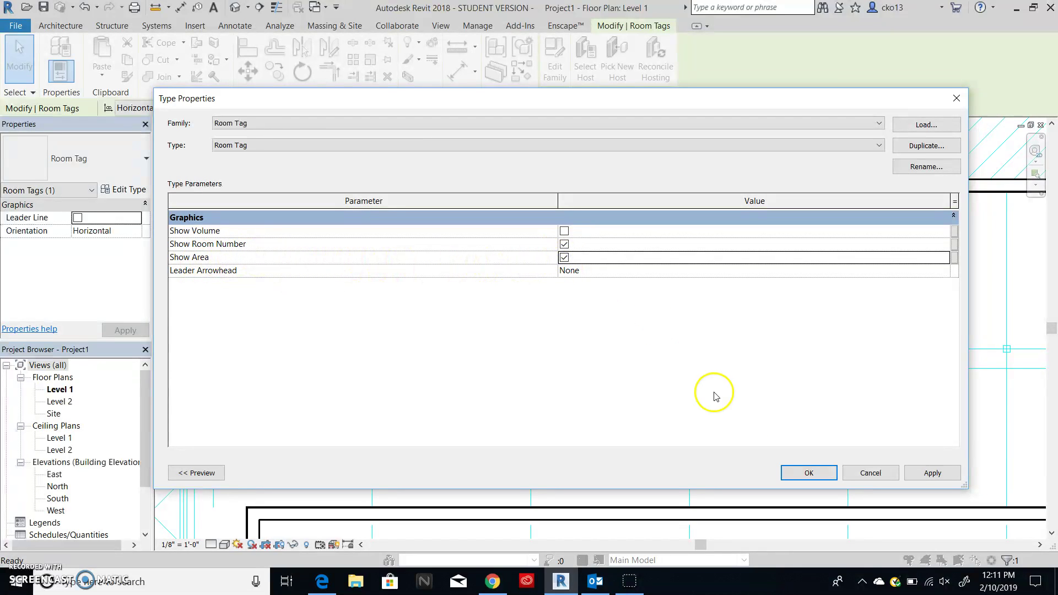
click(810, 473)
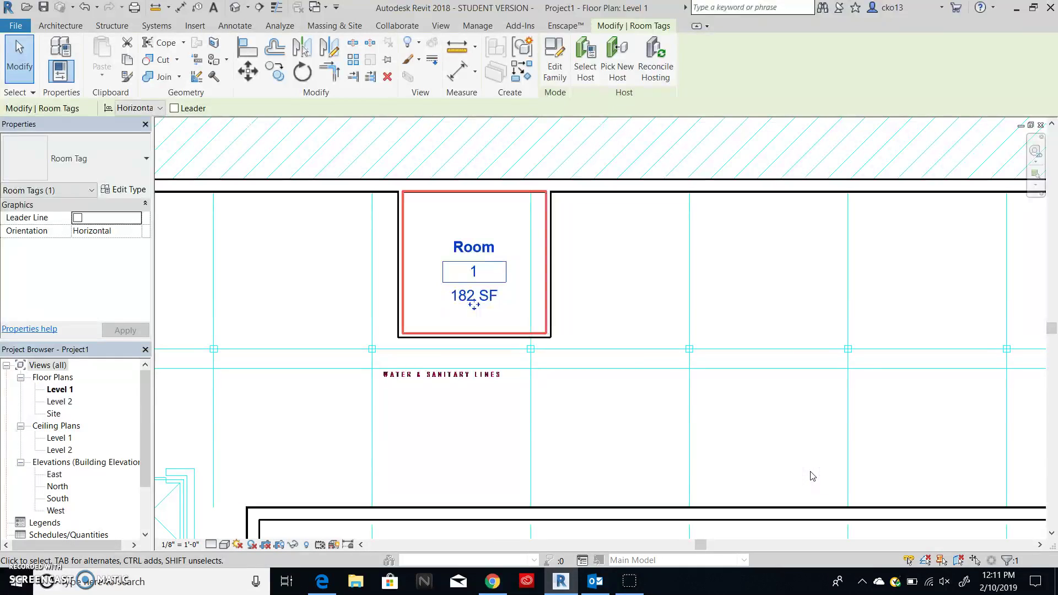
click(451, 295)
Zoom in on the room tag and select its 'Room' name label.
scroll(463, 292, up, 3)
scroll(474, 303, up, 1)
scroll(419, 270, up, 3)
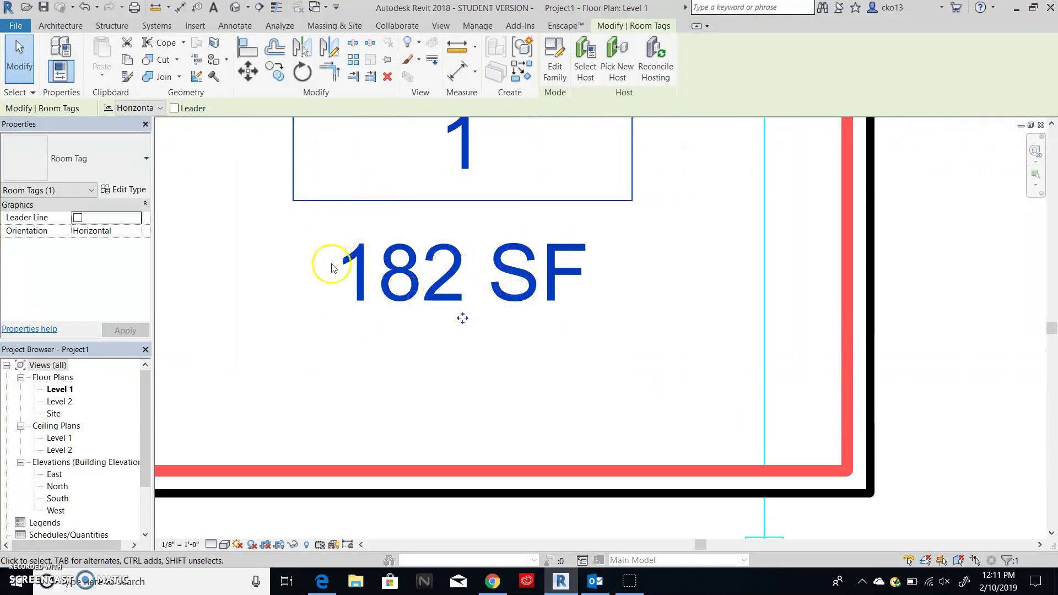
mouse_move(374, 268)
middle_down()
mouse_move(424, 367)
mouse_move(424, 454)
middle_up()
click(527, 244)
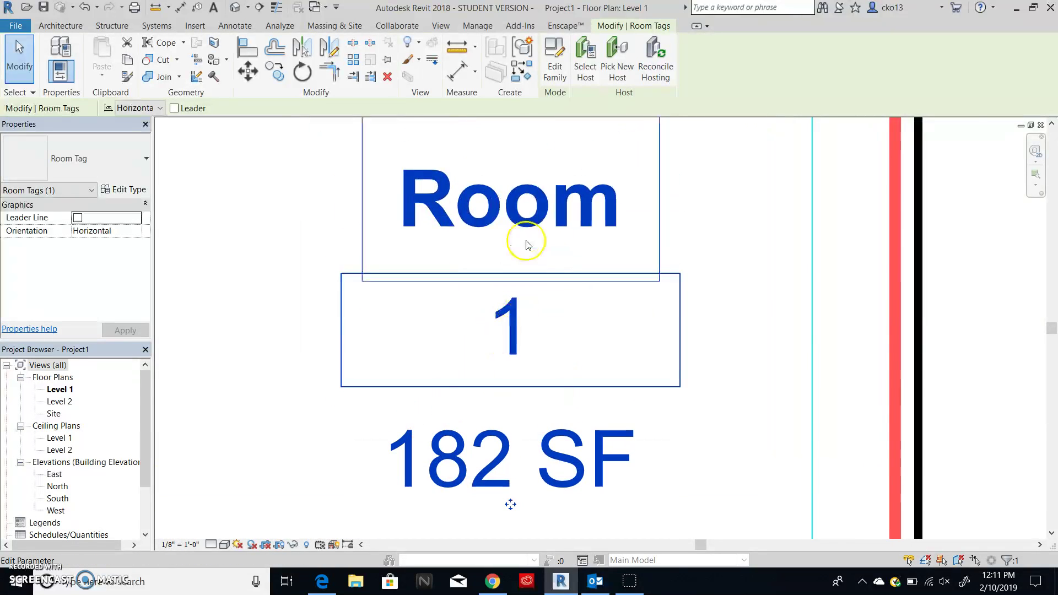
middle_drag(526, 203, 559, 314)
scroll(559, 314, up, 1)
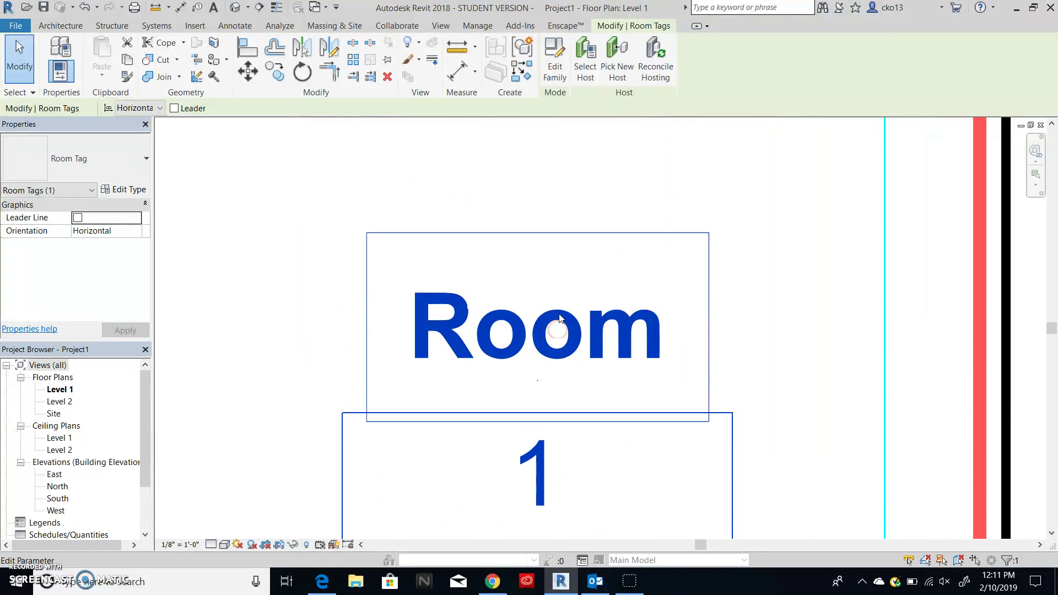
Rename the room label to 'Cool Room I Just Made!!!' and zoom back out.
click(559, 314)
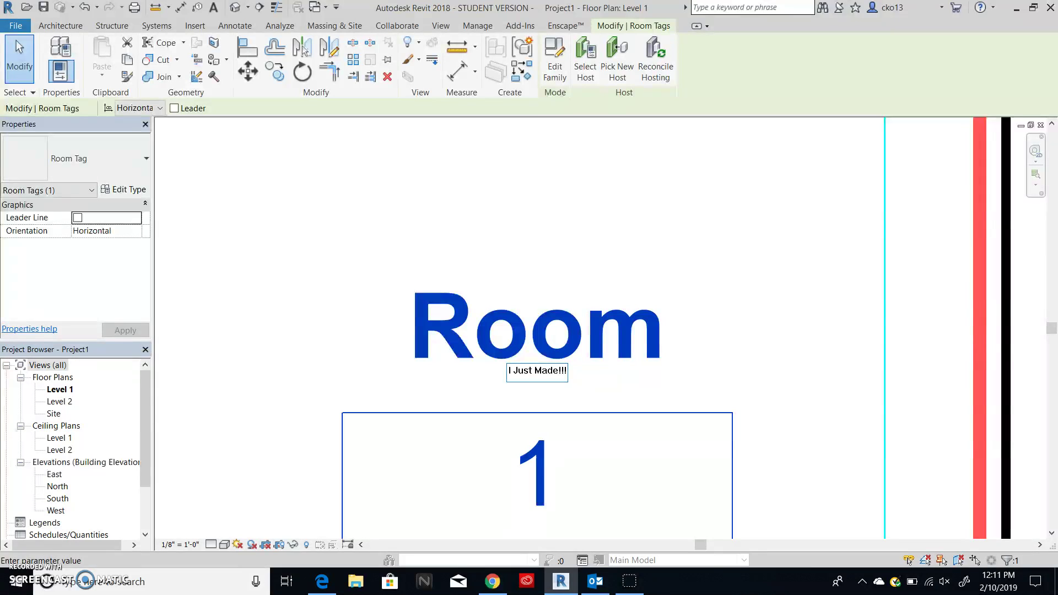
key(Return)
scroll(542, 380, down, 3)
scroll(546, 386, down, 2)
scroll(554, 394, down, 1)
scroll(556, 398, up, 4)
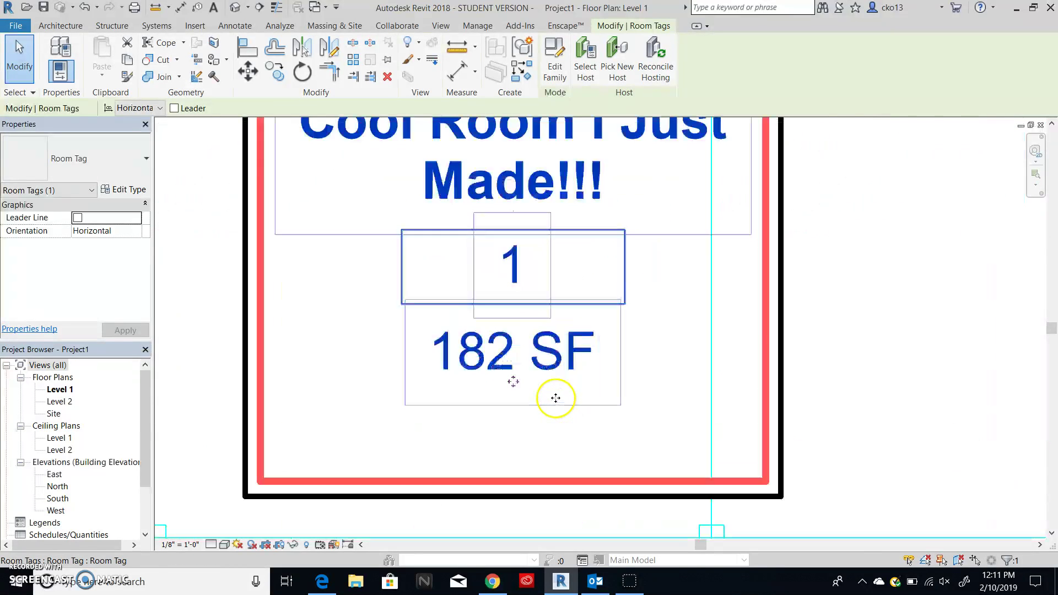
scroll(651, 361, down, 2)
scroll(651, 361, down, 2)
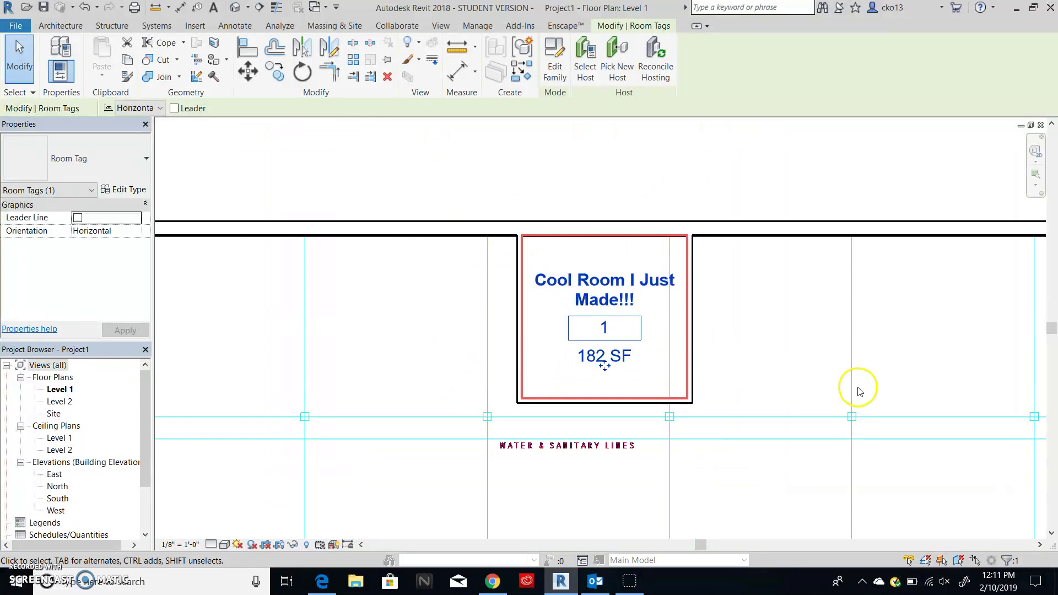
click(778, 370)
scroll(755, 359, down, 3)
Place a Single-Flush 36" x 84" door in the room's lower partition wall.
middle_drag(757, 361, 649, 230)
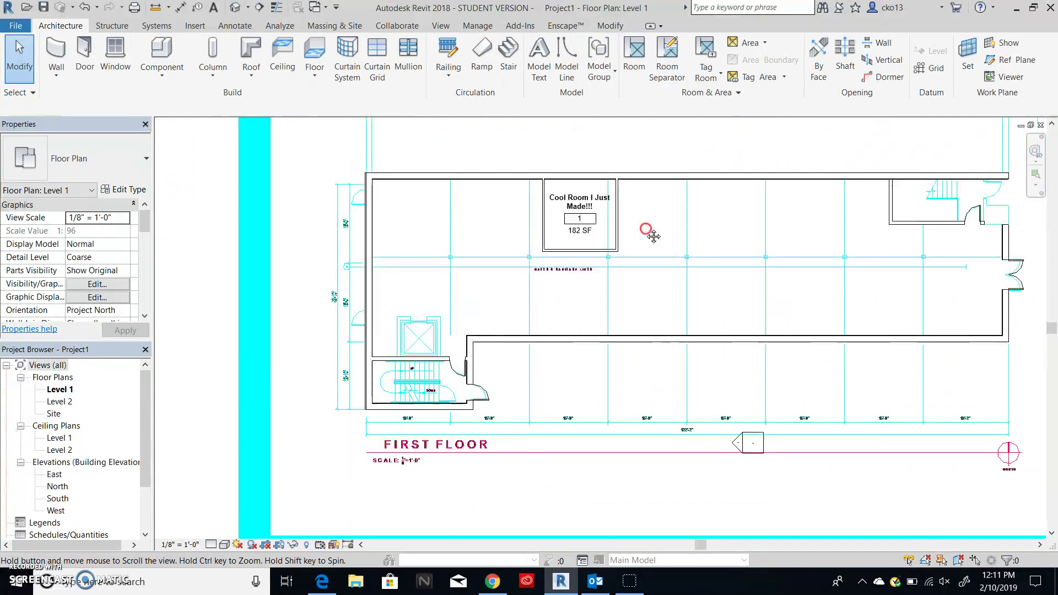
scroll(568, 232, up, 3)
scroll(513, 215, up, 2)
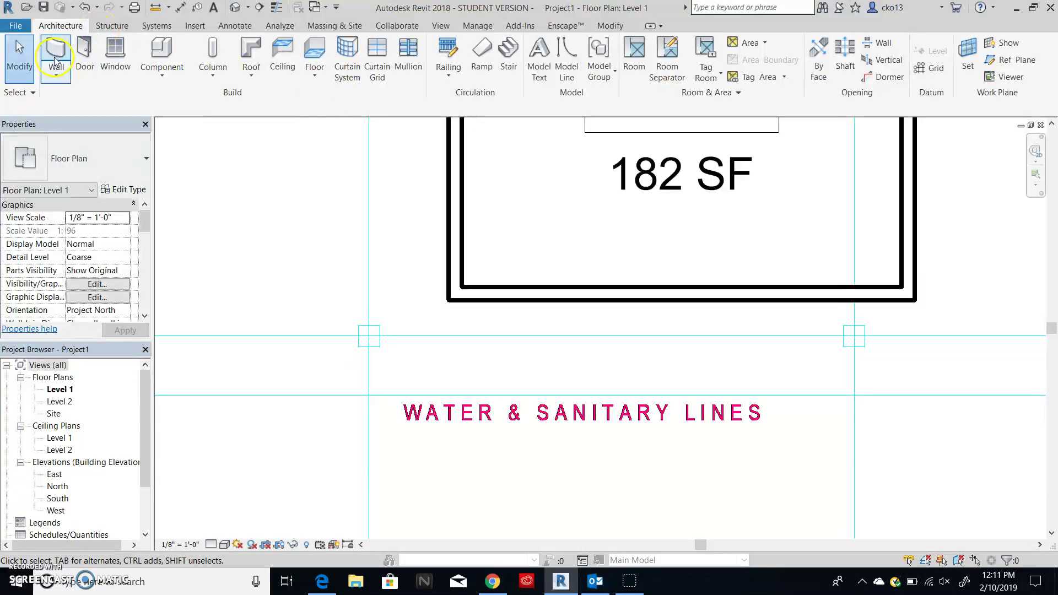
click(84, 49)
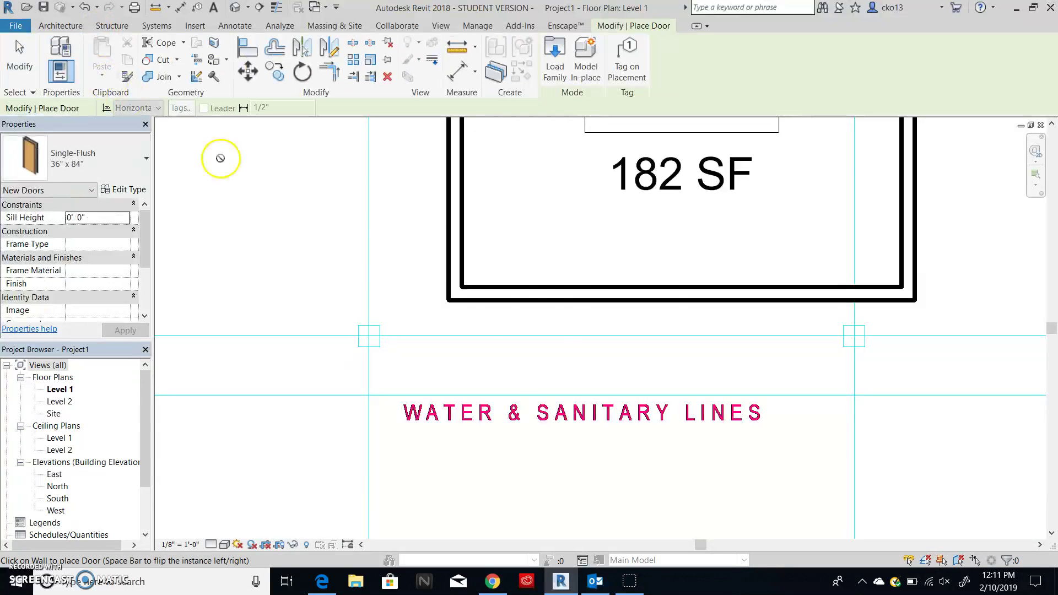
click(532, 285)
key(Escape)
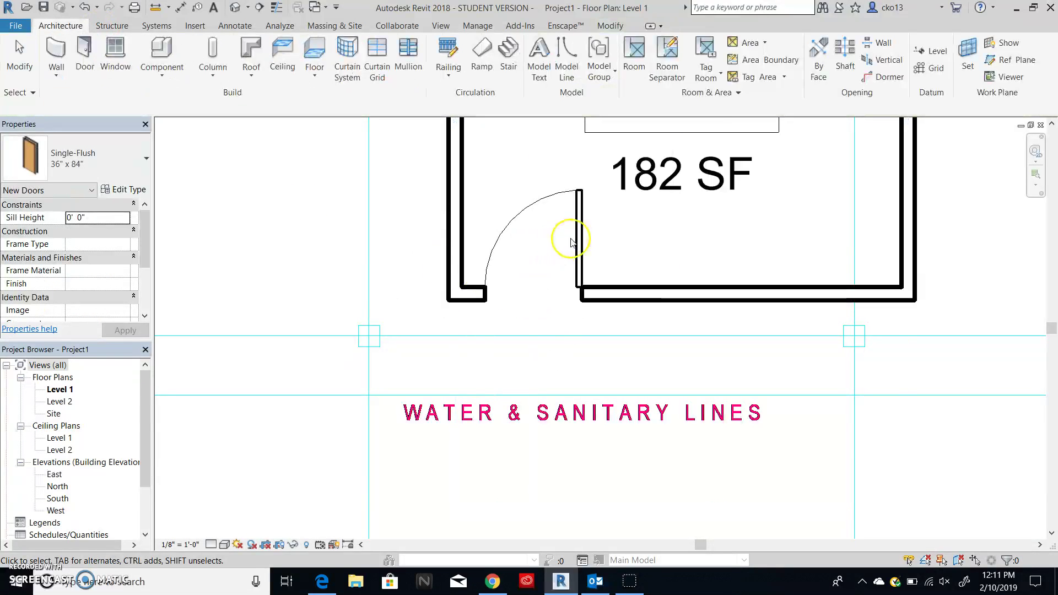
Flip the door so it hinges on the left, then view the whole sheet.
click(564, 237)
click(550, 239)
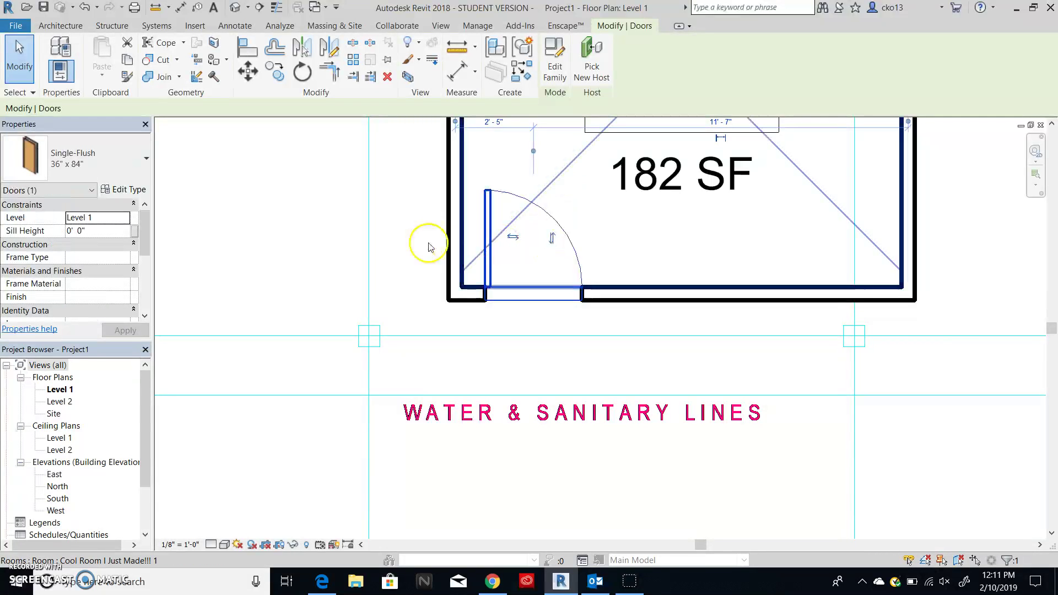
click(423, 263)
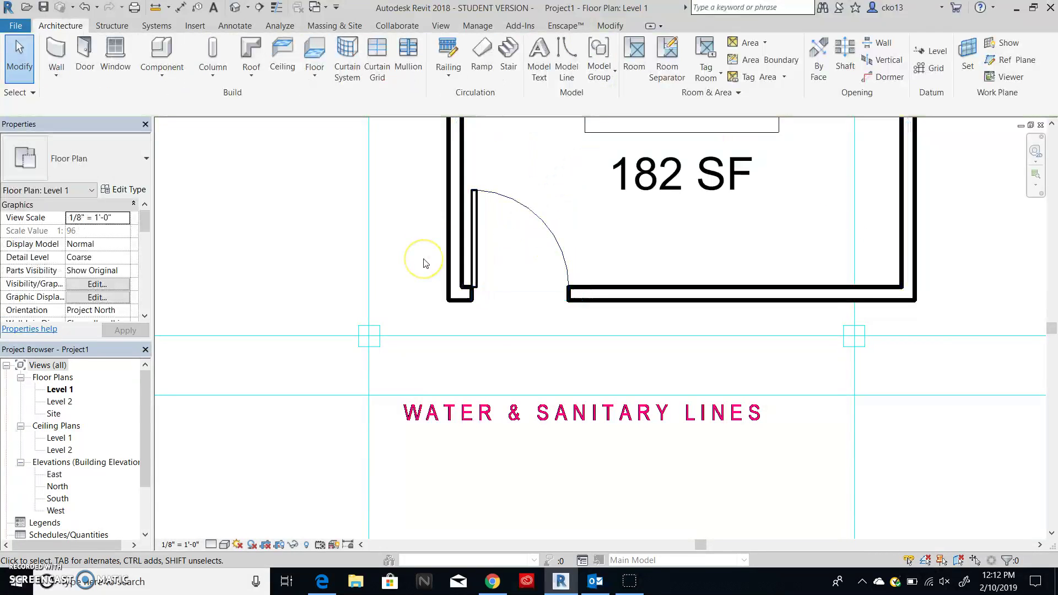
scroll(423, 263, down, 3)
scroll(418, 270, down, 3)
scroll(422, 275, down, 3)
middle_drag(522, 278, 530, 286)
scroll(546, 289, up, 1)
scroll(573, 295, up, 1)
scroll(595, 301, up, 1)
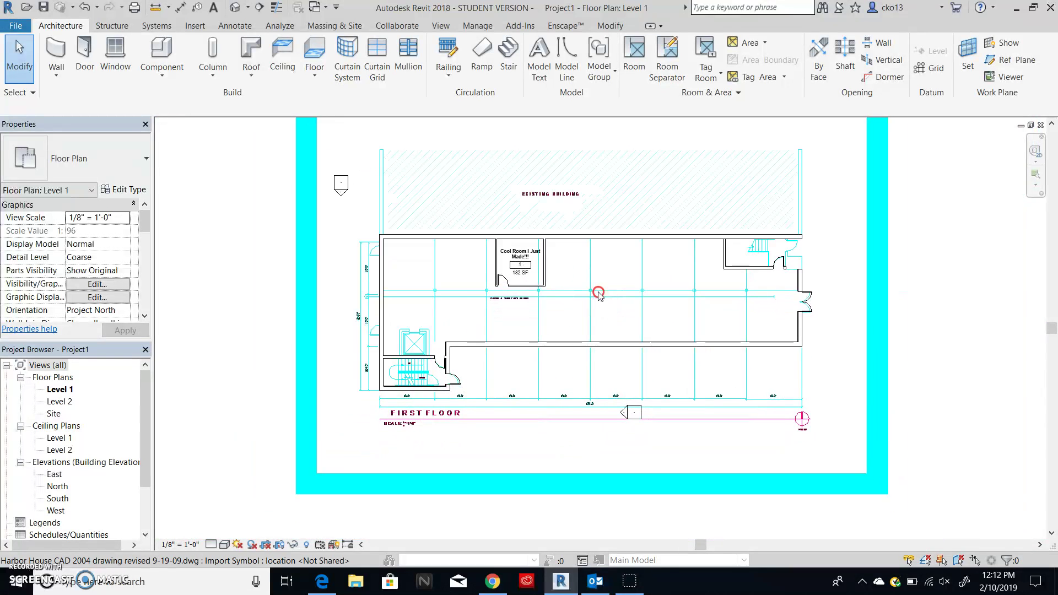
scroll(602, 302, up, 1)
scroll(604, 299, up, 1)
scroll(609, 293, up, 1)
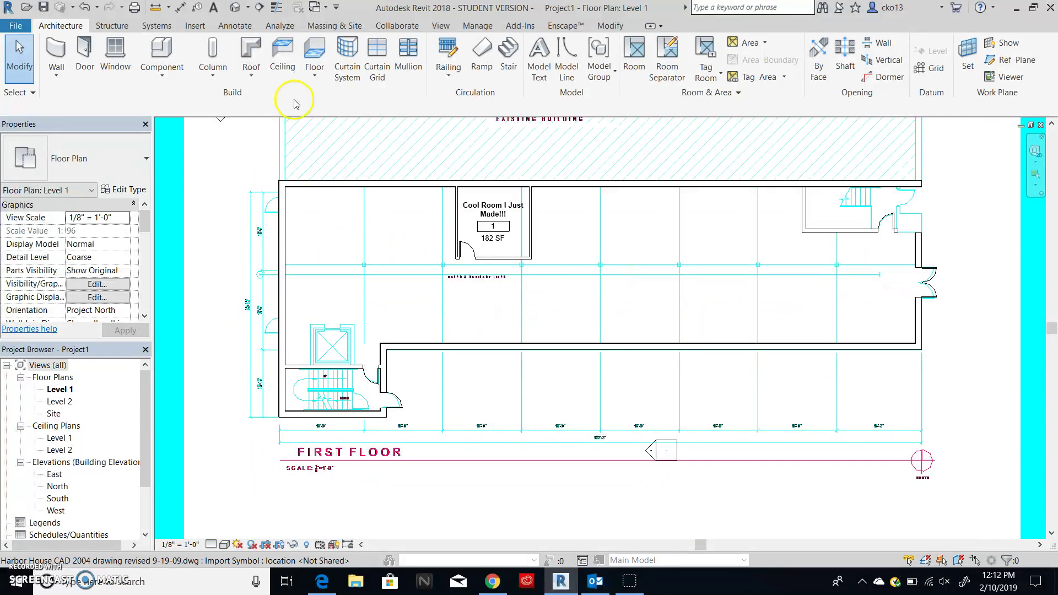
click(441, 27)
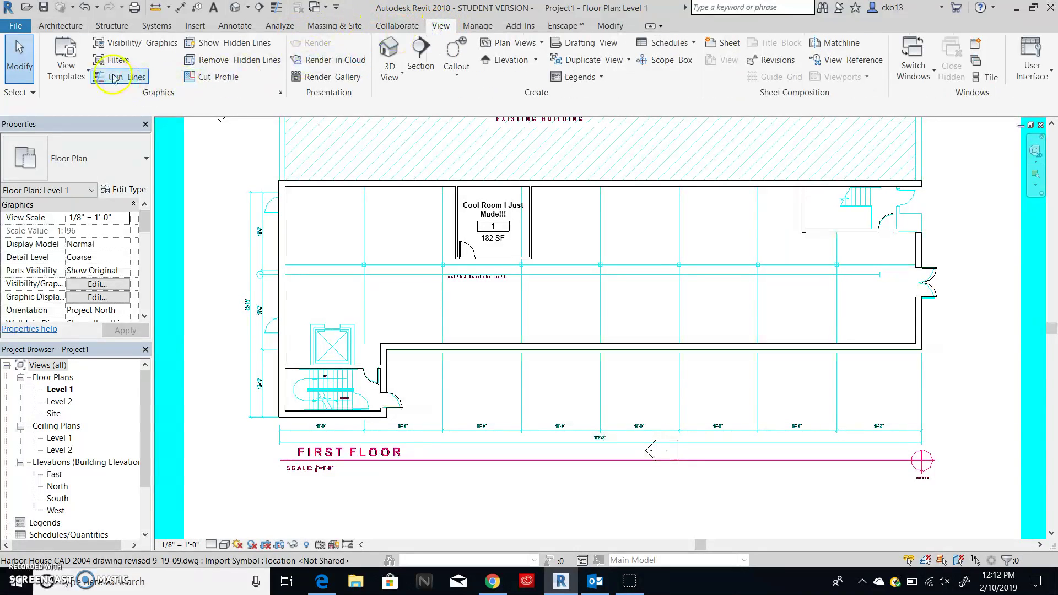
click(135, 44)
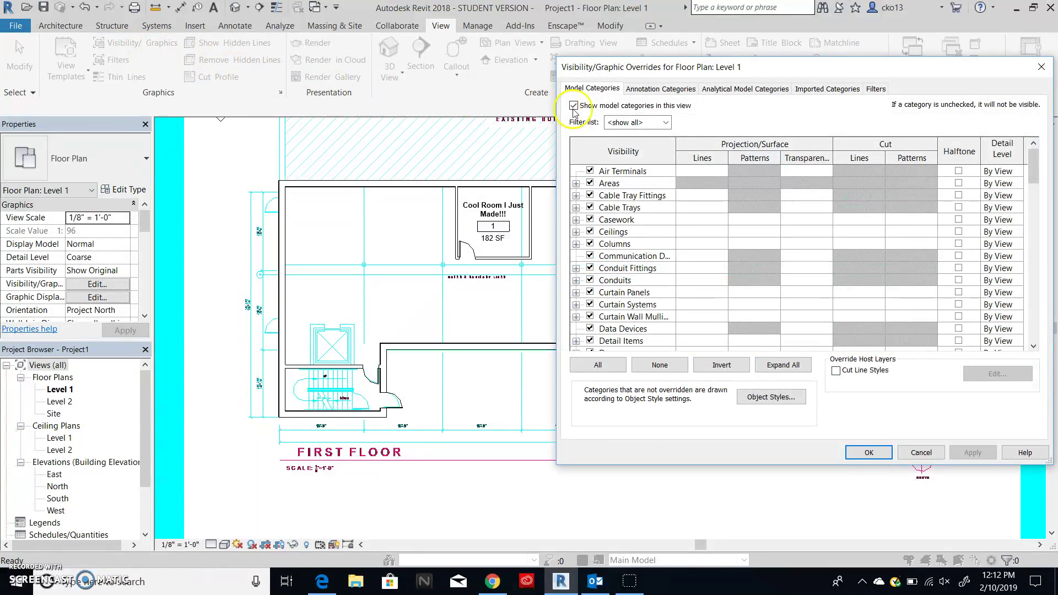
click(841, 89)
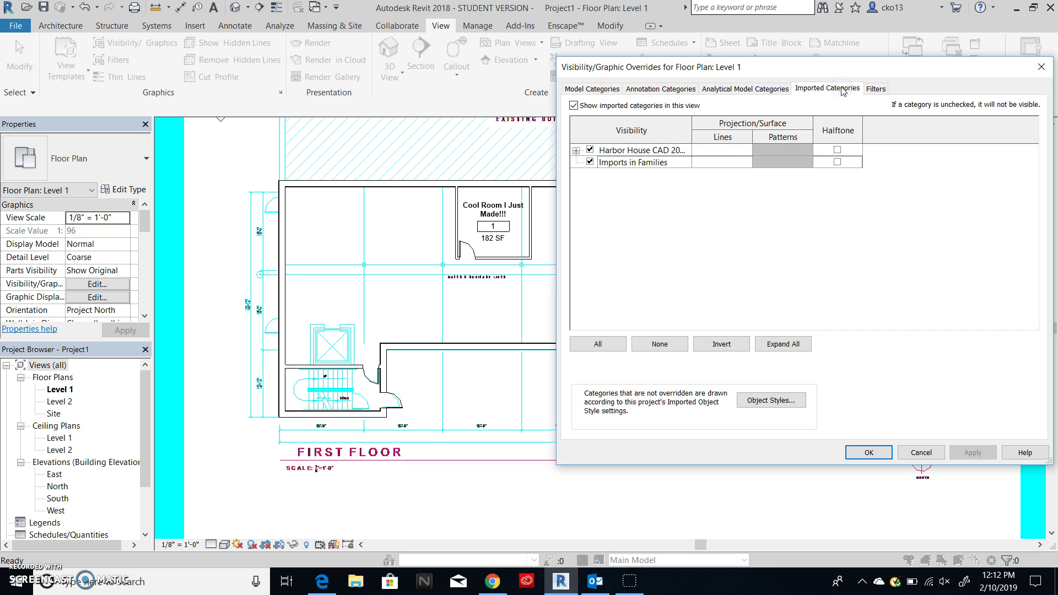
click(590, 150)
click(590, 162)
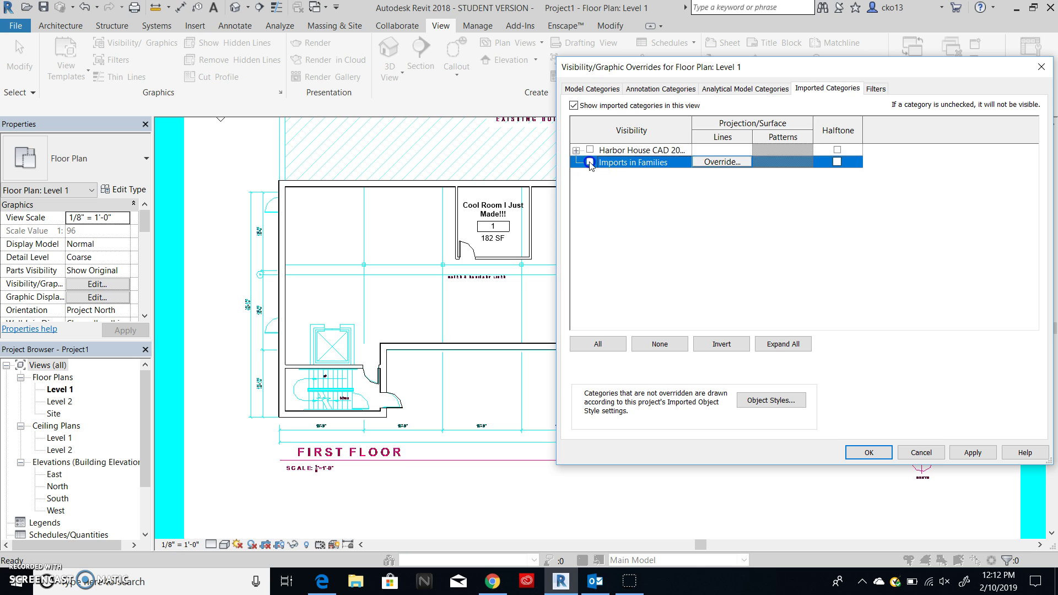
click(879, 451)
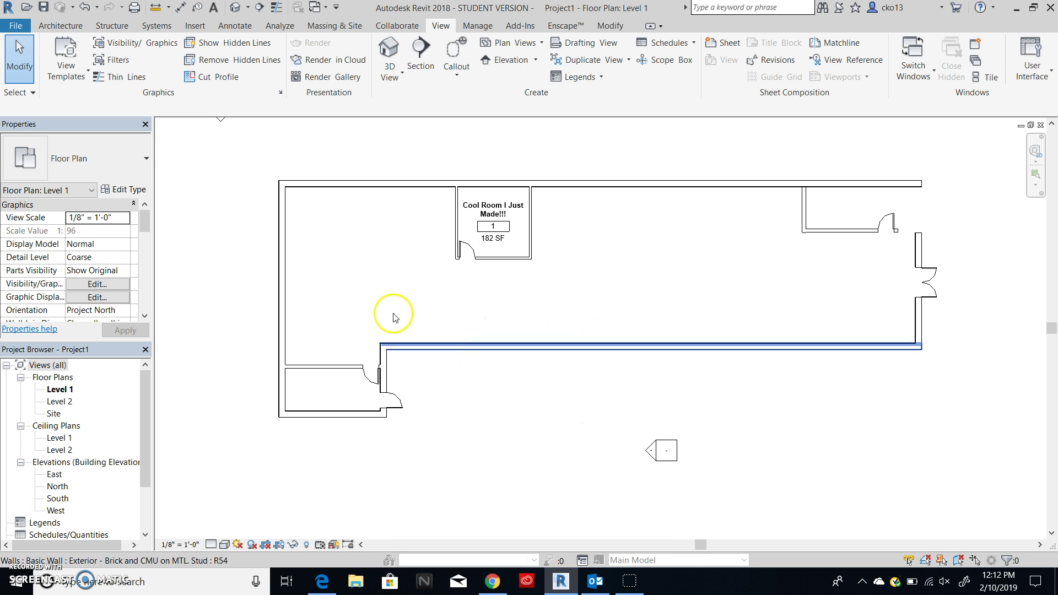
click(138, 48)
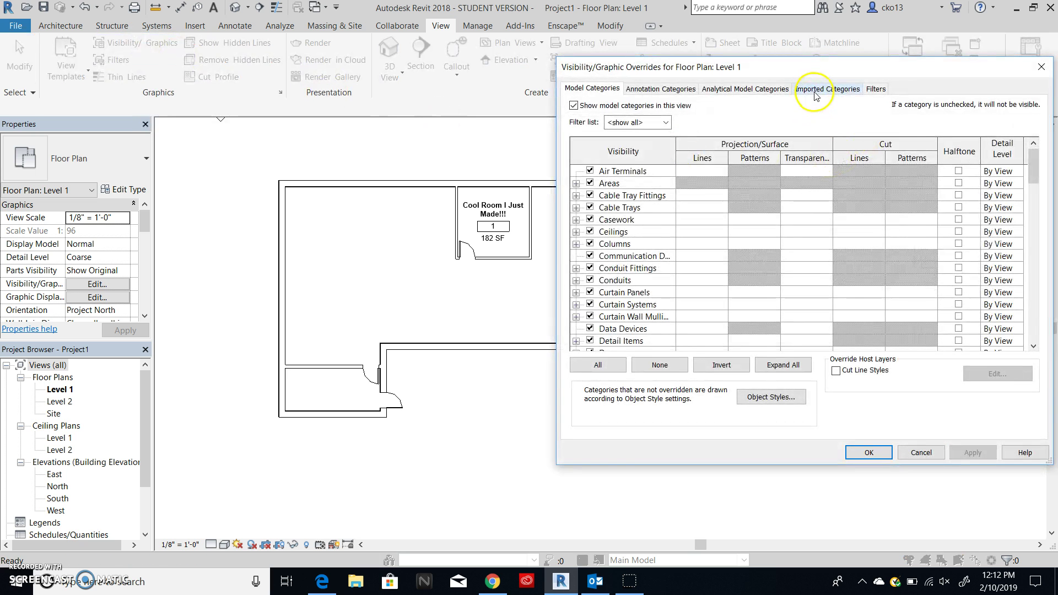
click(816, 91)
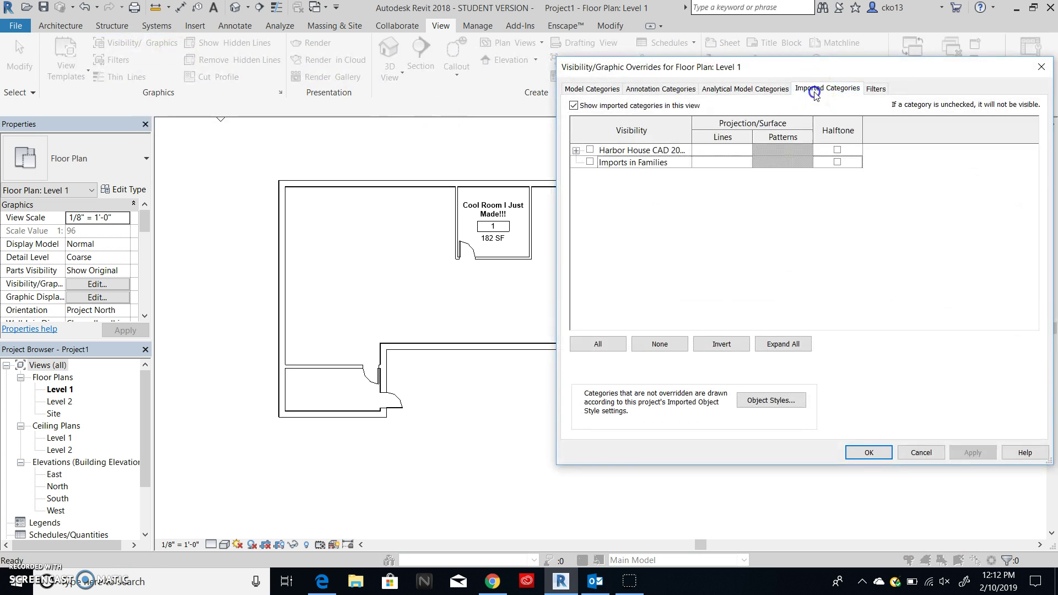
click(591, 150)
click(590, 162)
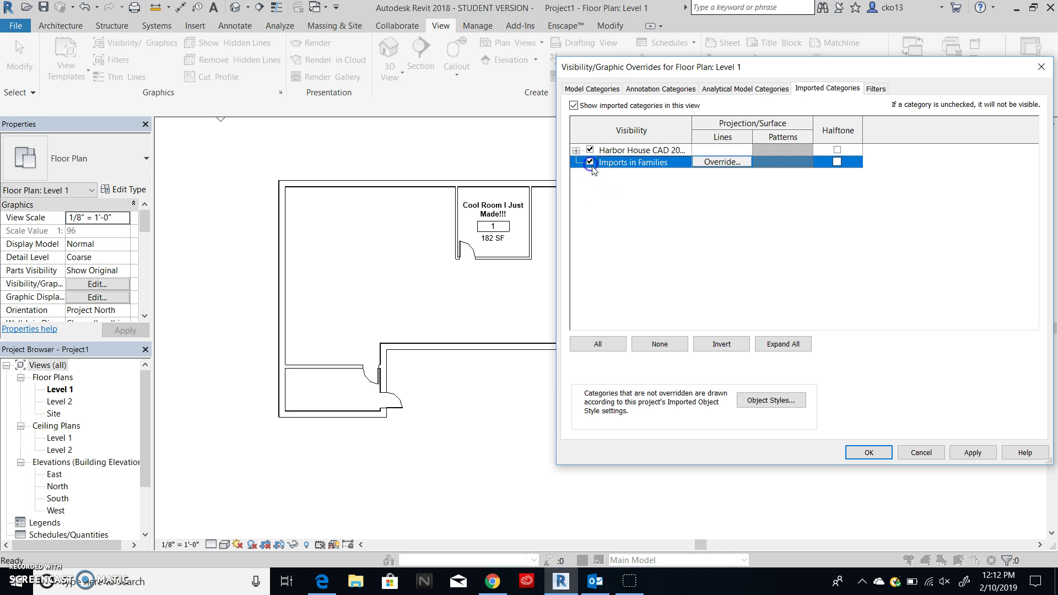
click(868, 453)
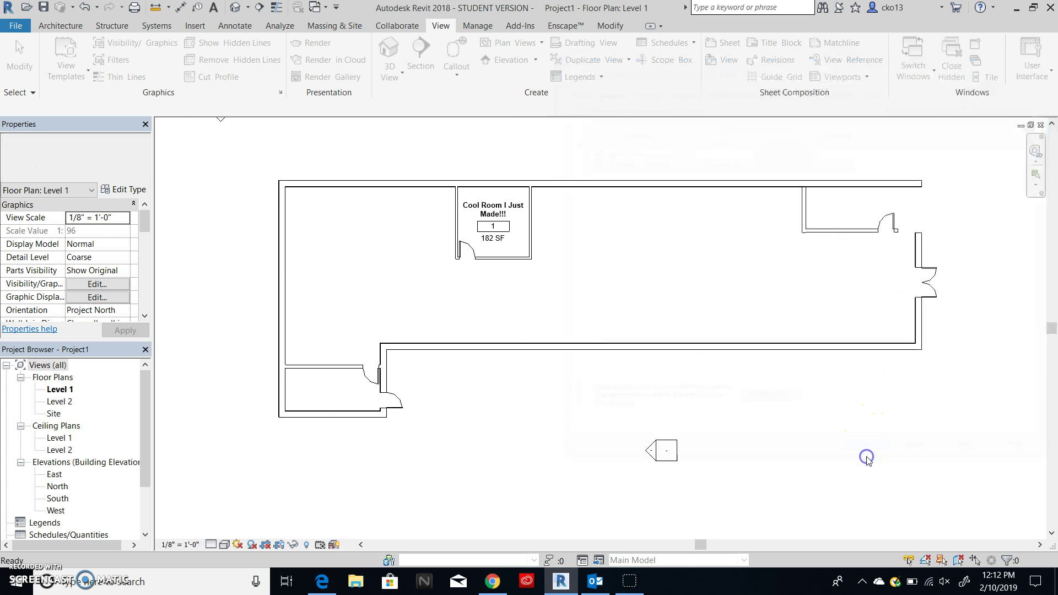
click(513, 279)
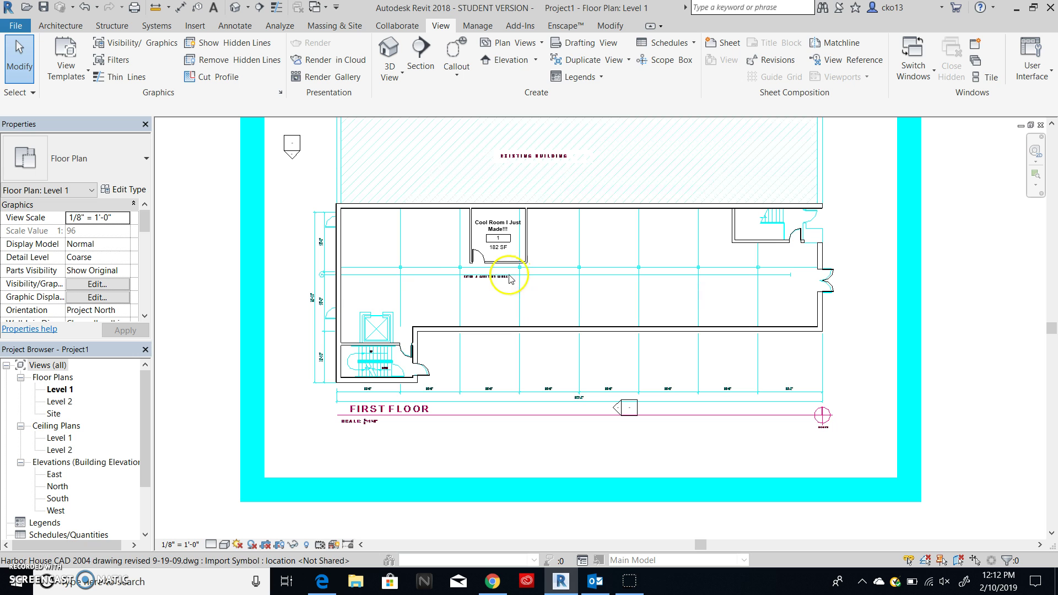
scroll(471, 287, down, 5)
scroll(482, 275, up, 2)
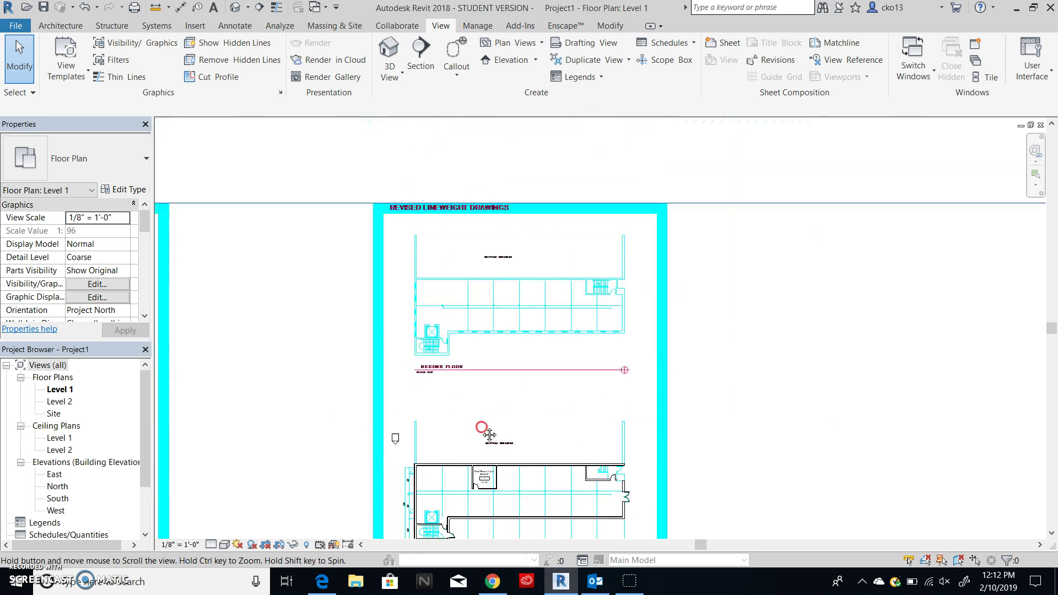
scroll(445, 416, up, 2)
scroll(373, 401, up, 2)
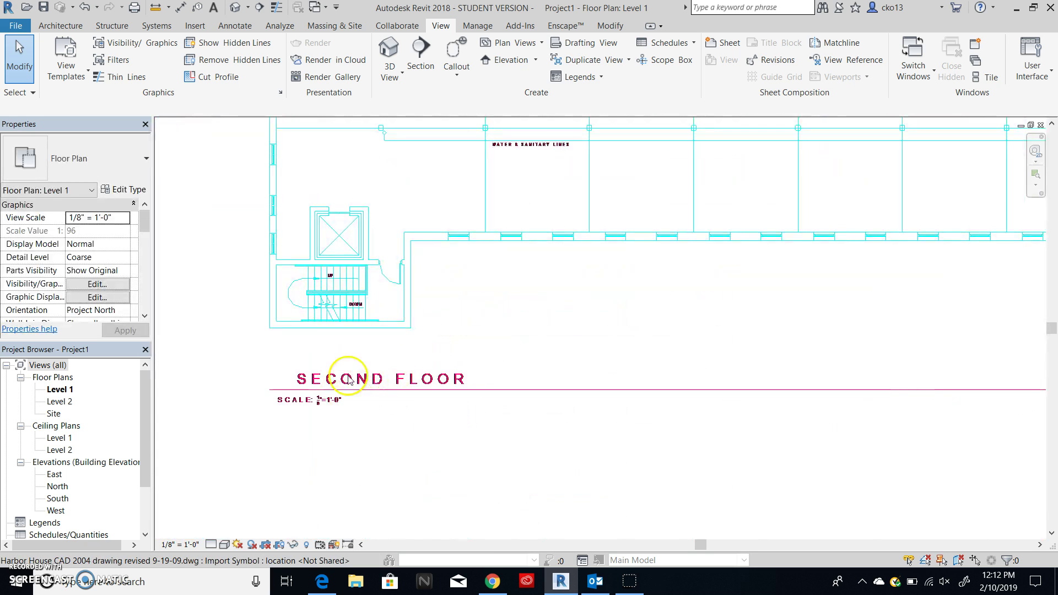
scroll(473, 302, down, 2)
scroll(481, 331, down, 2)
scroll(505, 338, down, 1)
scroll(505, 338, down, 3)
scroll(496, 270, up, 1)
scroll(494, 292, up, 1)
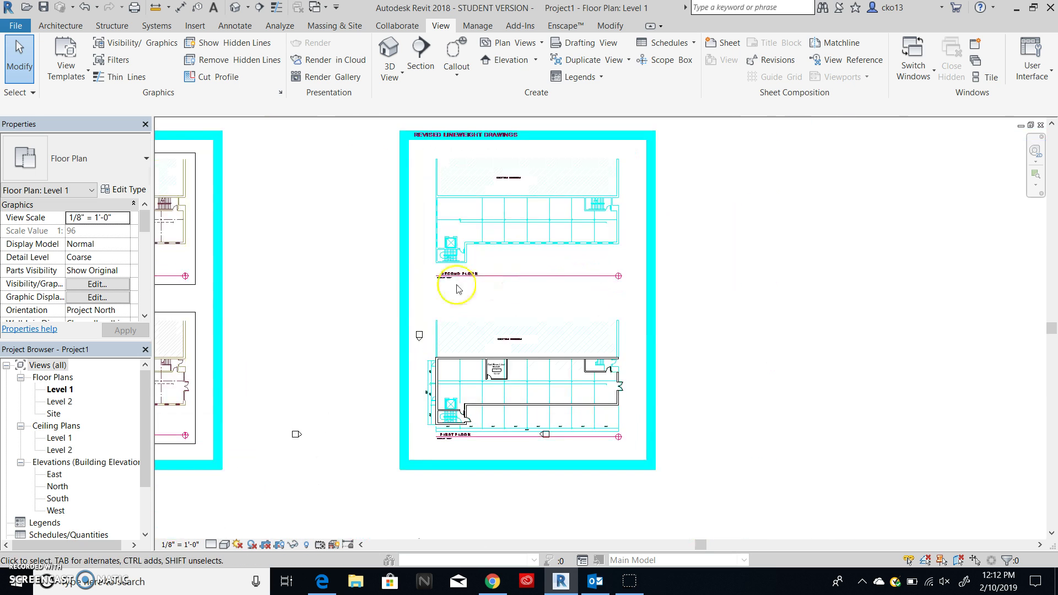